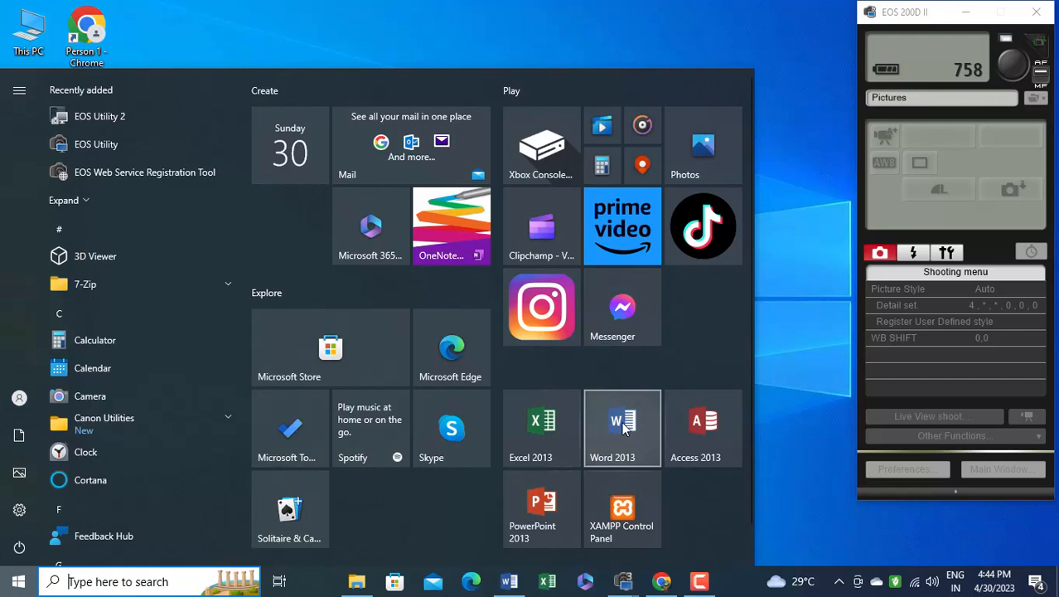
Open Word 2013, create a blank document and maximize its window
click(623, 424)
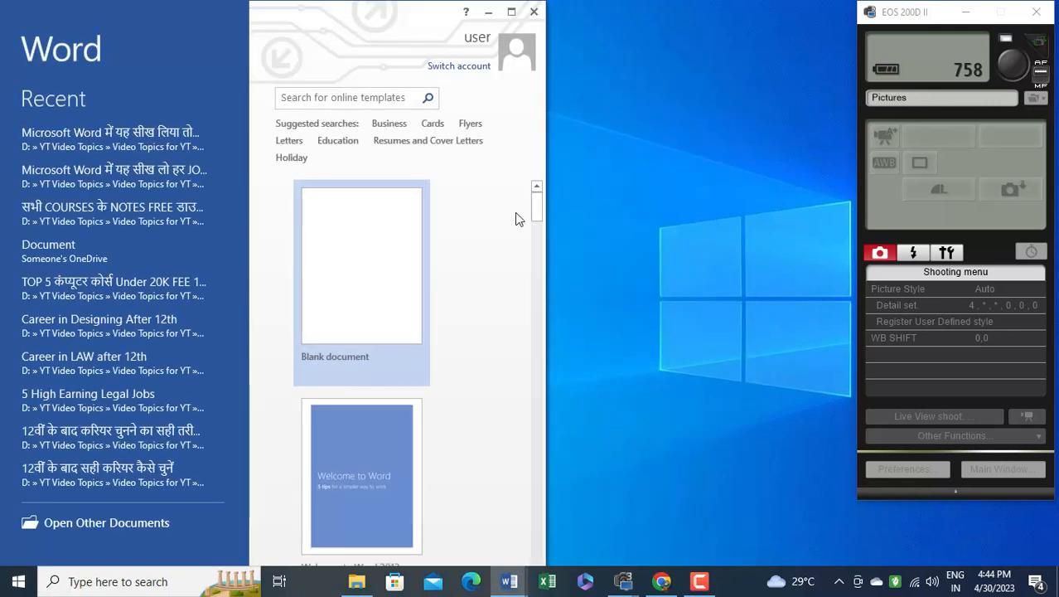
click(376, 282)
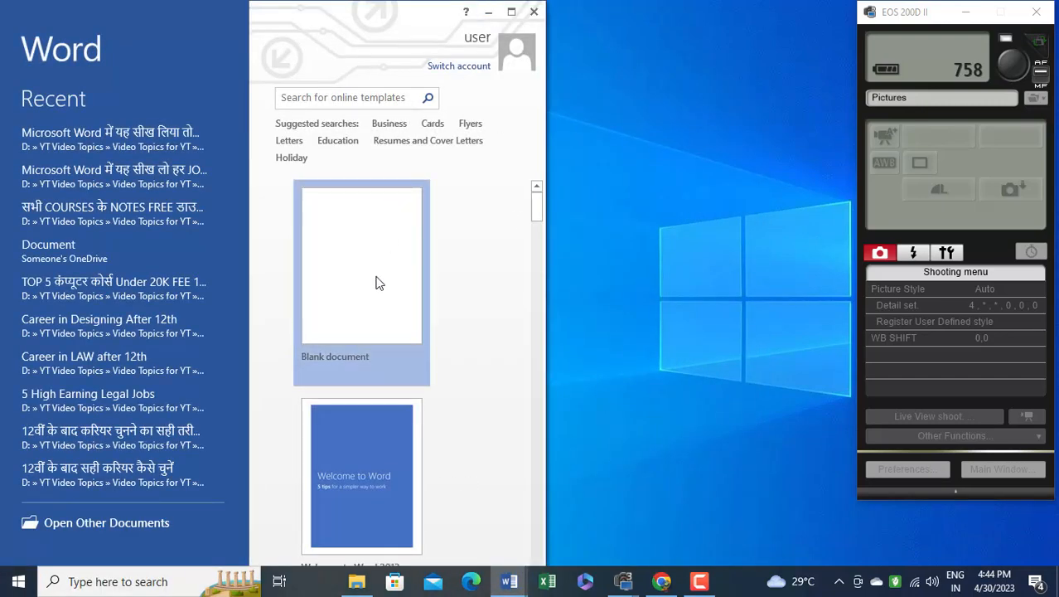
click(511, 11)
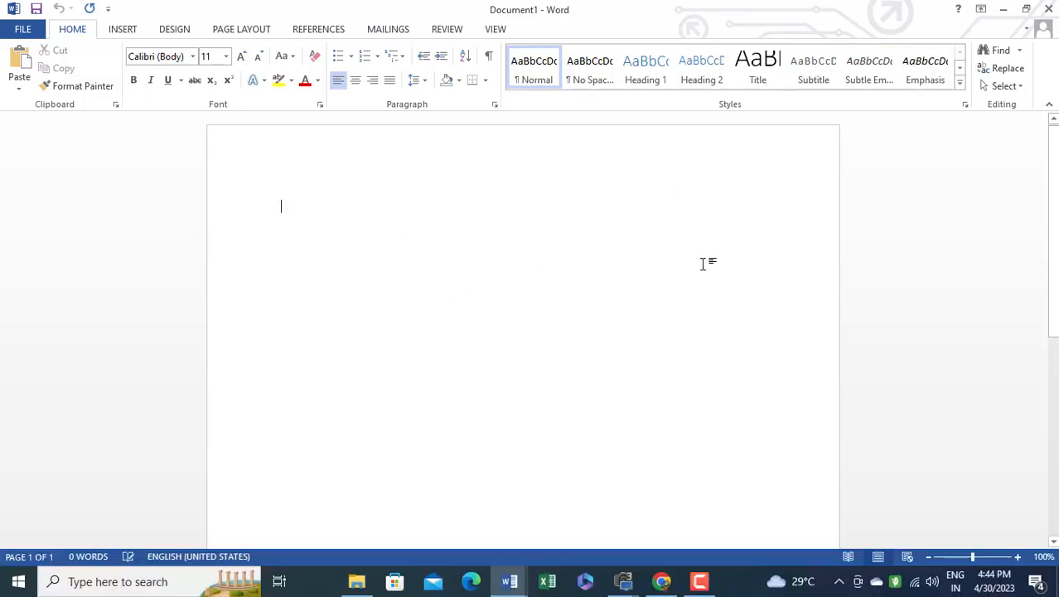
Look over the full length of the blank page, view it whole at 35% zoom and return the zoom to 100%
scroll(705, 263, down, 2)
scroll(729, 288, down, 3)
scroll(510, 307, up, 5)
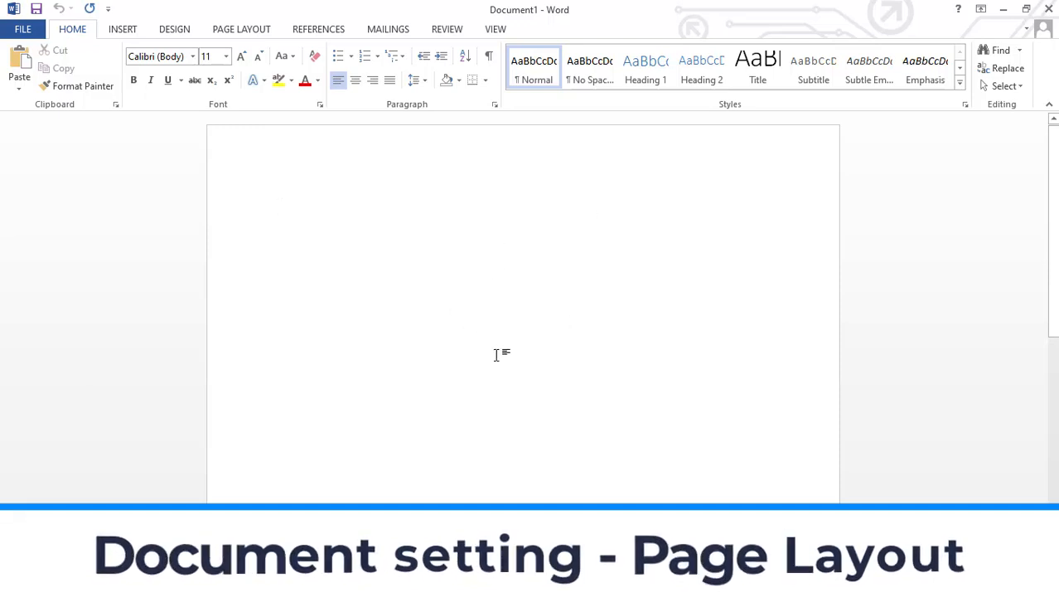
scroll(654, 297, down, 5)
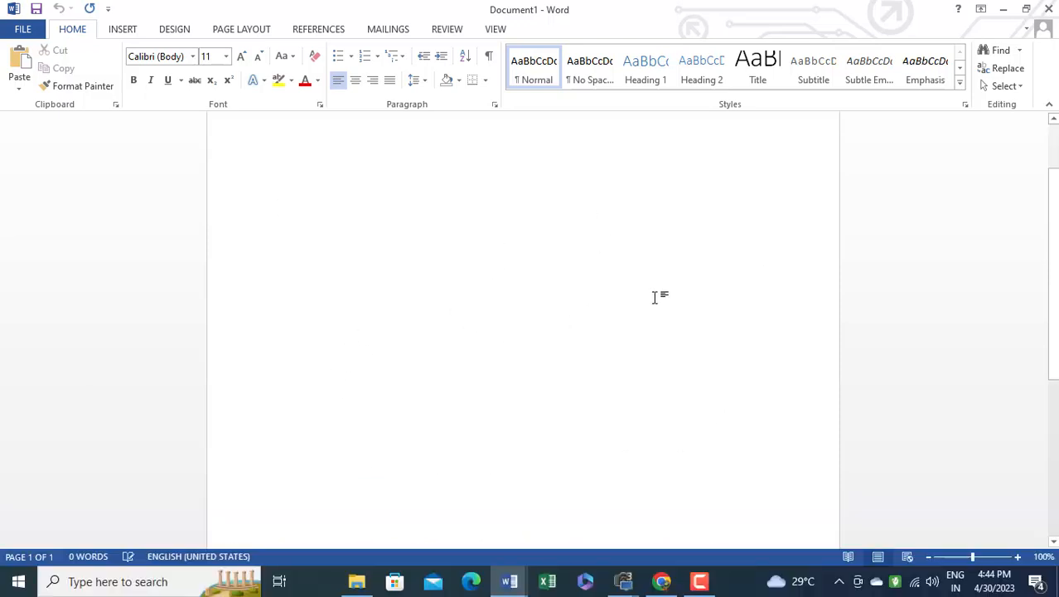
scroll(659, 302, up, 5)
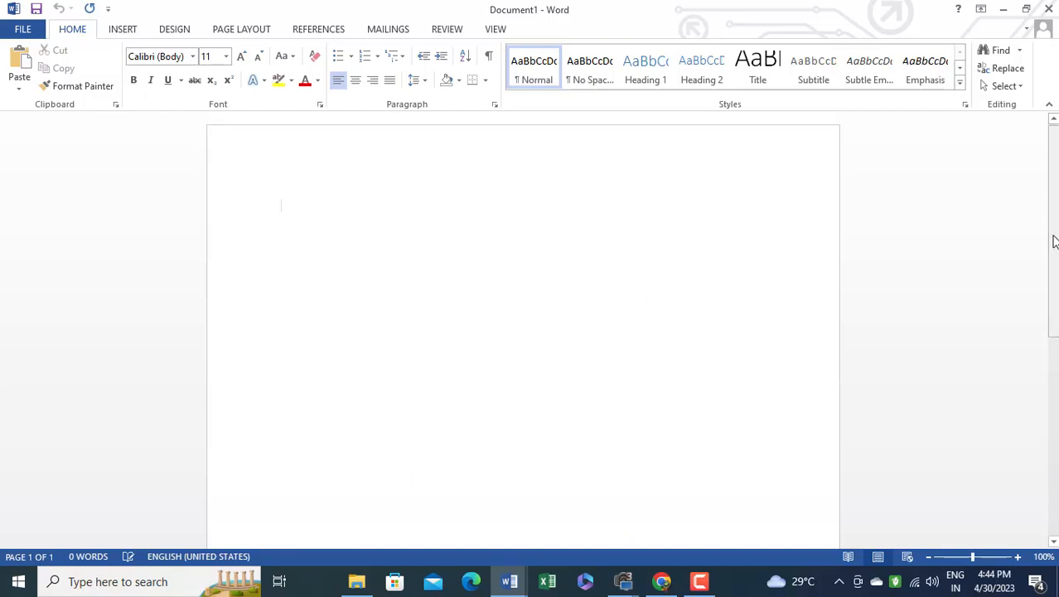
drag(1053, 241, 1052, 280)
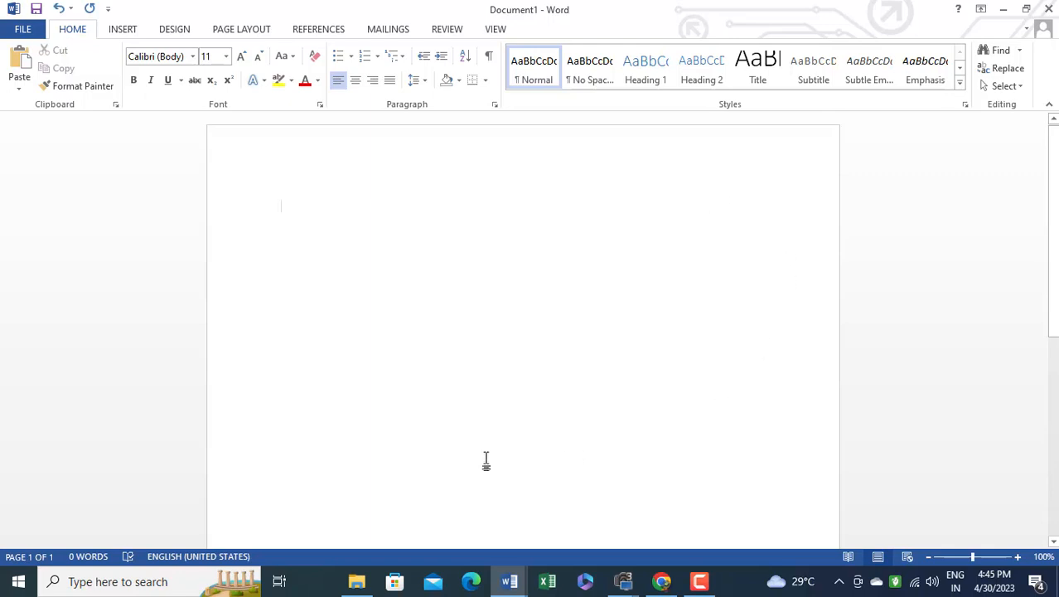
scroll(697, 240, down, 6)
scroll(477, 331, up, 5)
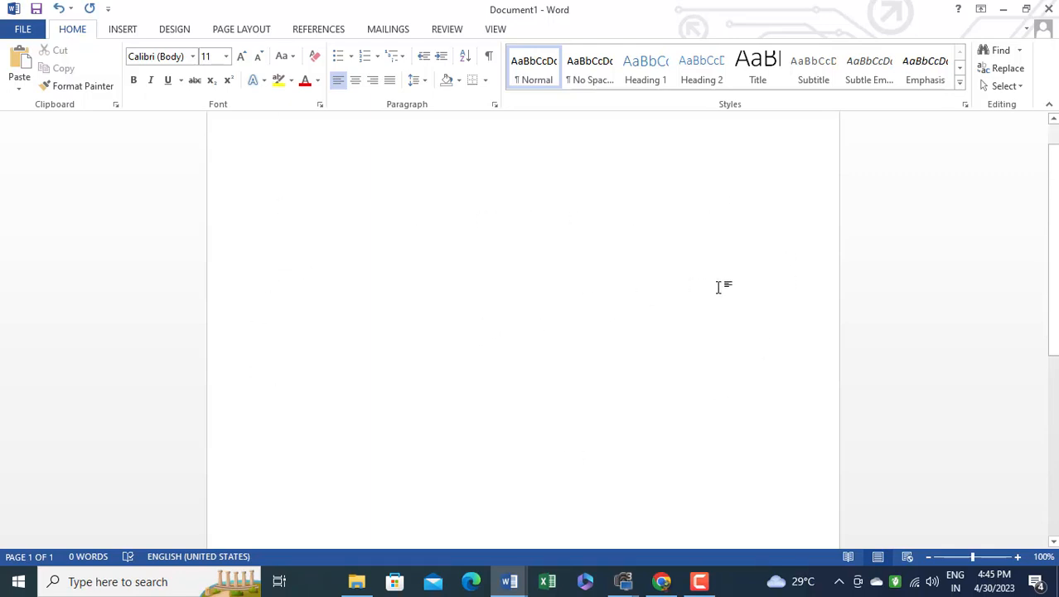
scroll(663, 315, down, 6)
scroll(583, 352, down, 2)
scroll(558, 267, up, 6)
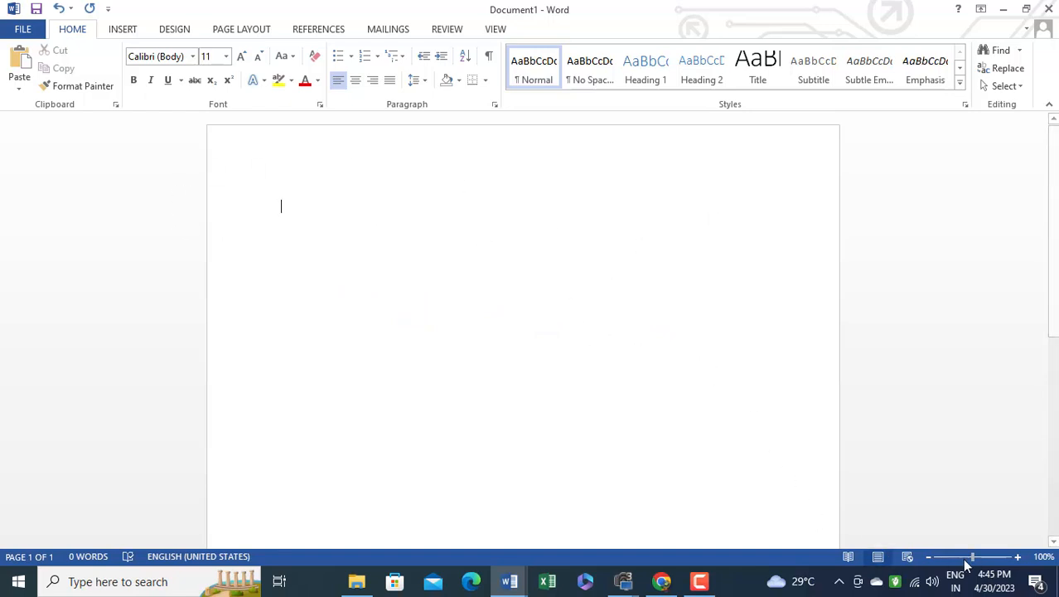
drag(976, 562, 947, 564)
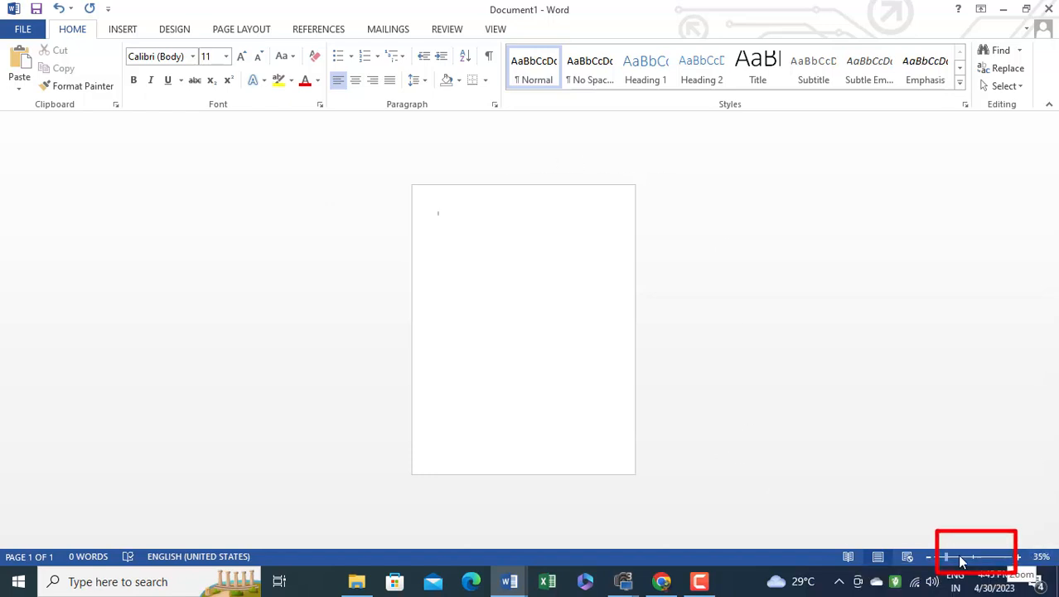
drag(947, 559, 973, 558)
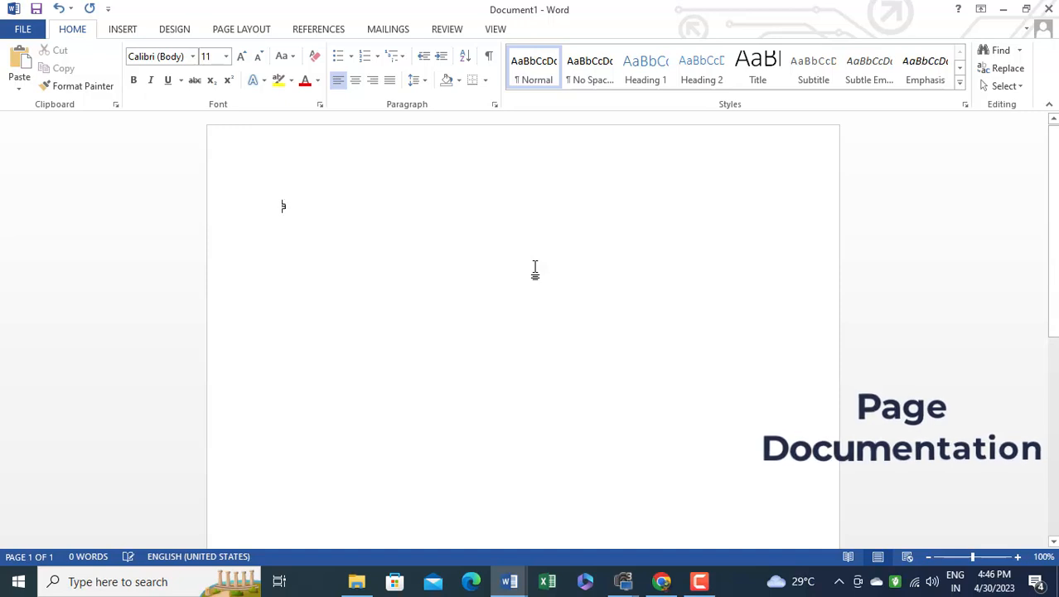
Write about two lines of random placeholder text on the page, beginning with "Ajklsd flkaslkdfjlk ajsdlkfjalk"
text(Ajklsd flkaslkdfjlk ajsdlkfjalk sdjflkajsdlkf jklasjdflk slkdjflkas d)
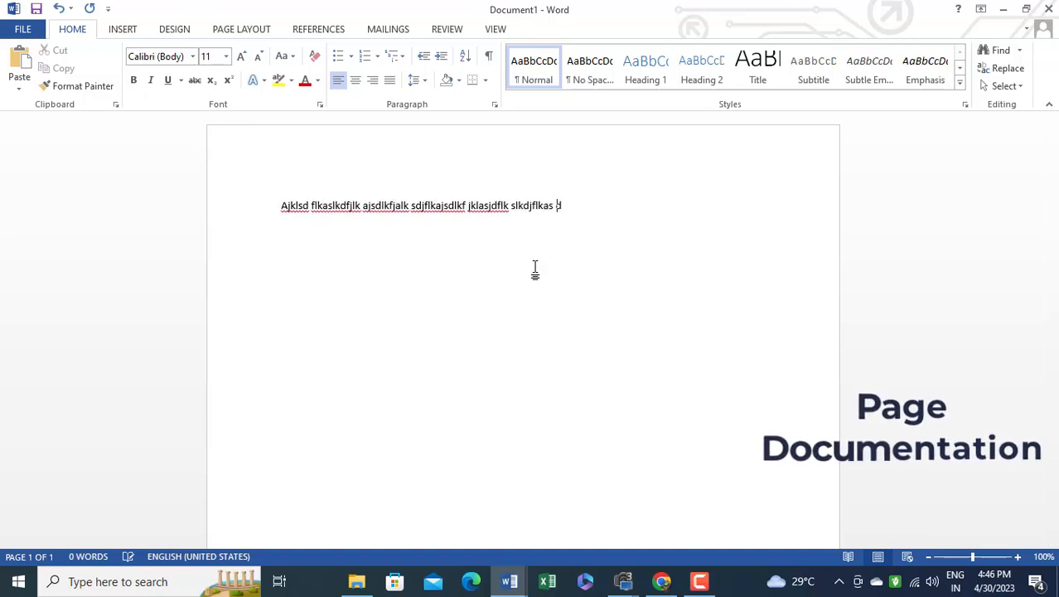
text(klfjaslkd jfkljasdlkf jklasjdlkf aslkdj flkas jdlkfj alksdj flk jaslkdf)
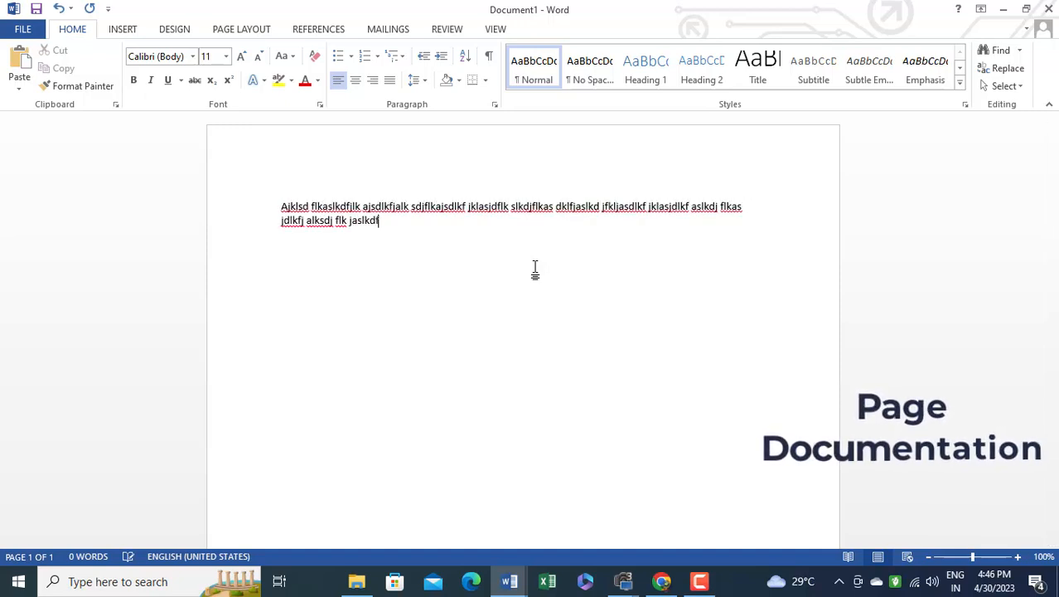
text(j lkasjdflk aldksfjalksd flkajsdlkf alksdfjlak sdfslkaj)
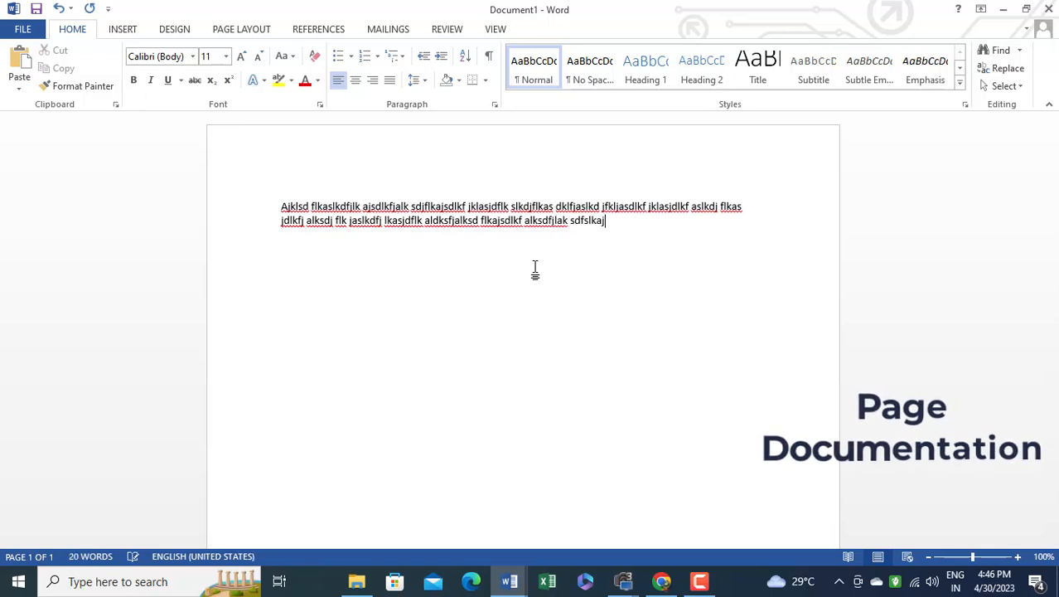
Copy all the placeholder text and paste it nine times after the original to fill most of the page
key(ctrl+a)
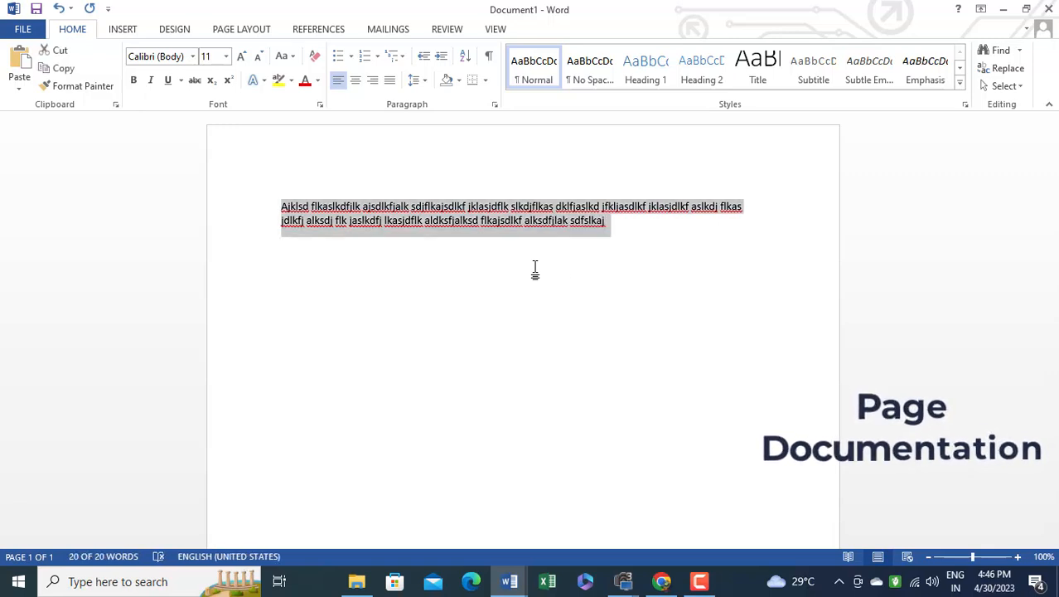
key(ctrl+c)
click(534, 269)
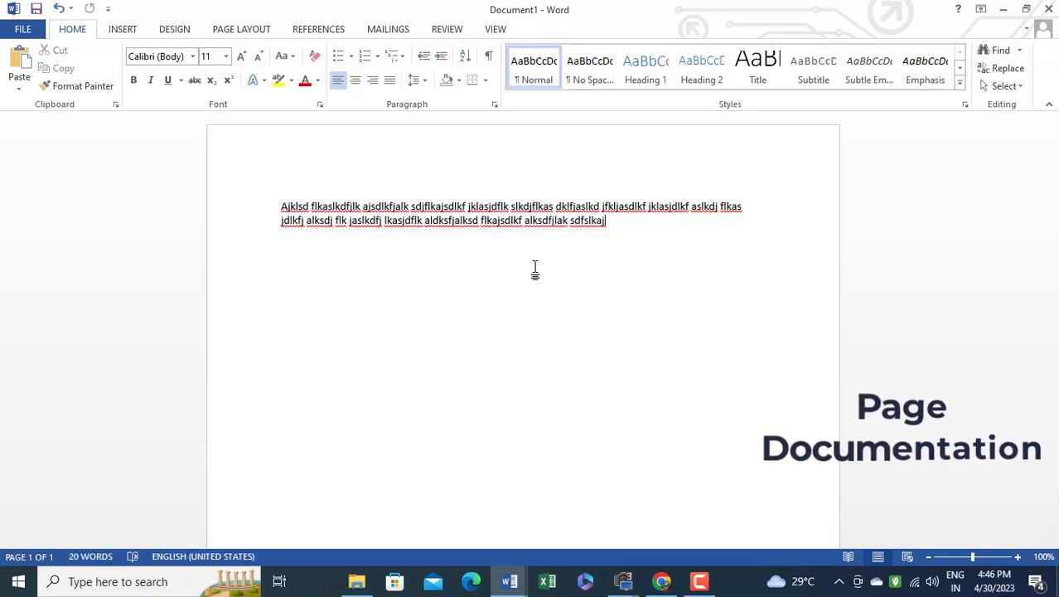
key(ctrl+v)
key(ctrl+v)
key(ctrl+v)
key(ctrl+v)
key(ctrl+v)
key(ctrl+v)
key(ctrl+v)
key(ctrl+v)
key(ctrl+v)
scroll(535, 269, down, 4)
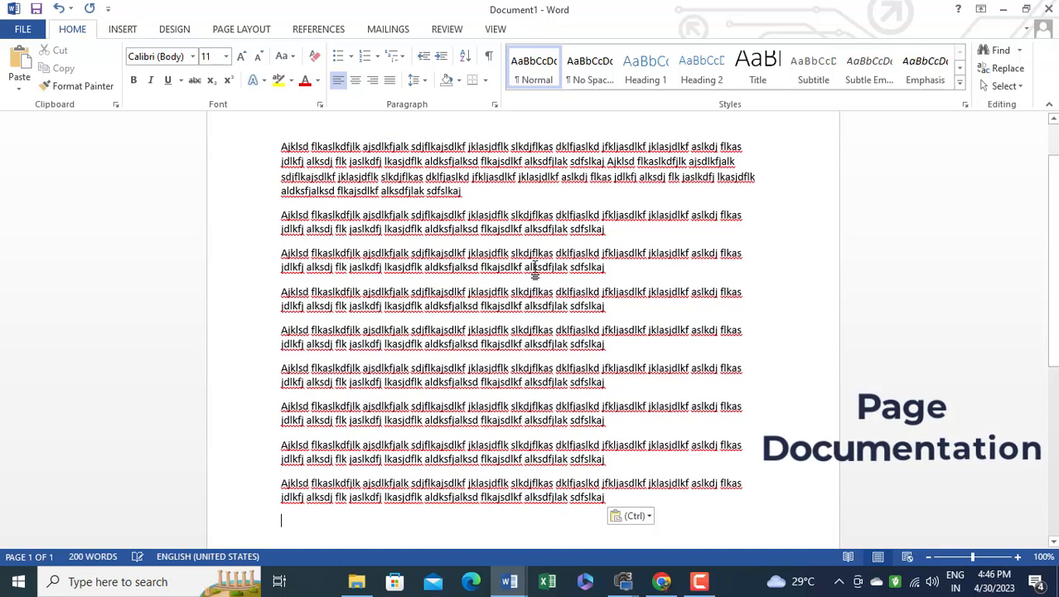
Remove the paragraph breaks between the pasted copies to merge them into two long paragraphs
scroll(463, 214, up, 3)
key(Delete)
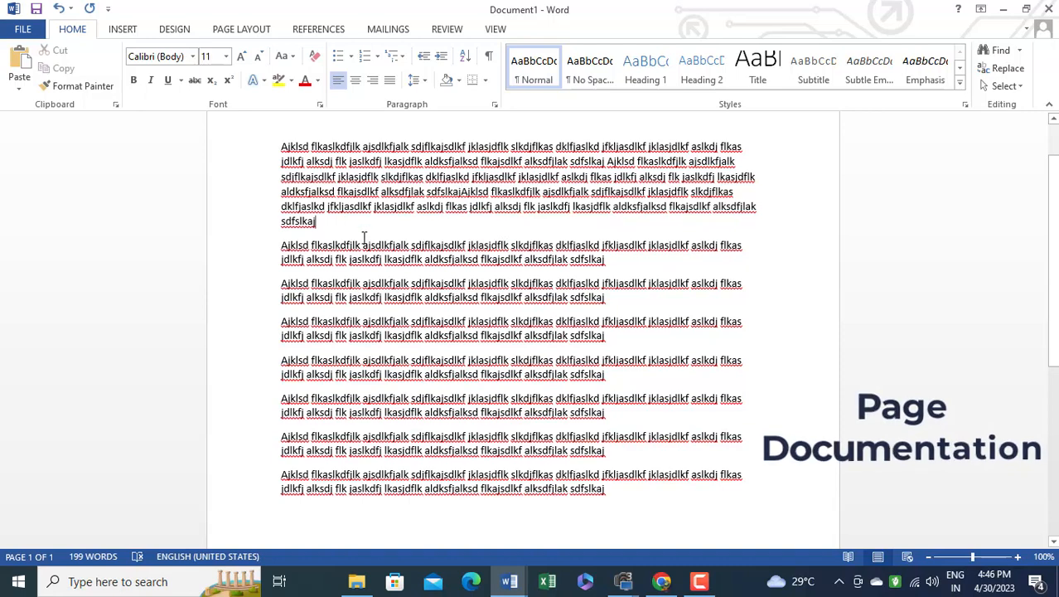
key(Delete)
key(Delete)
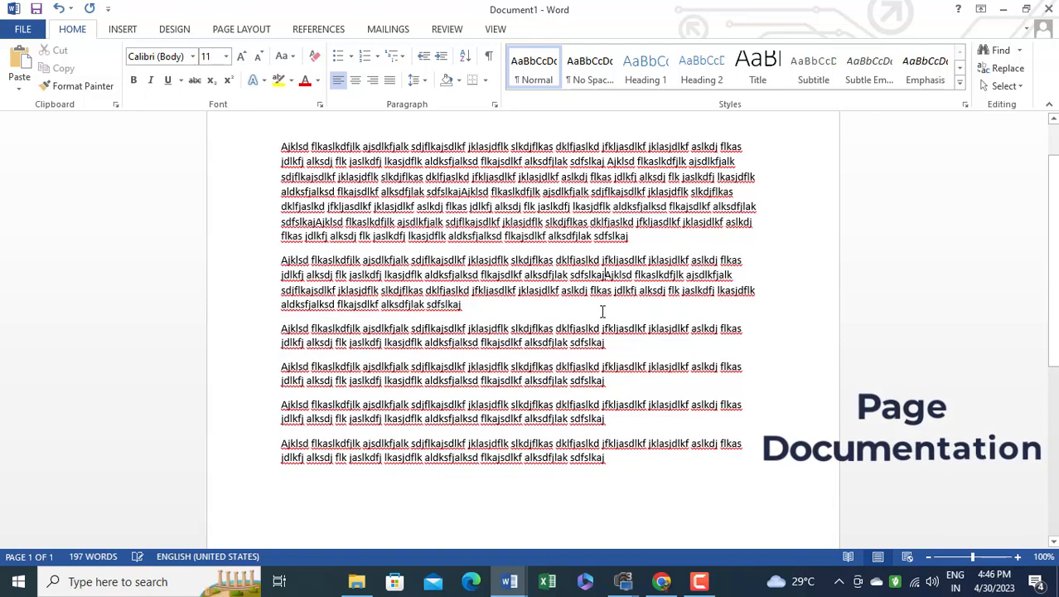
key(Delete)
key(Delete)
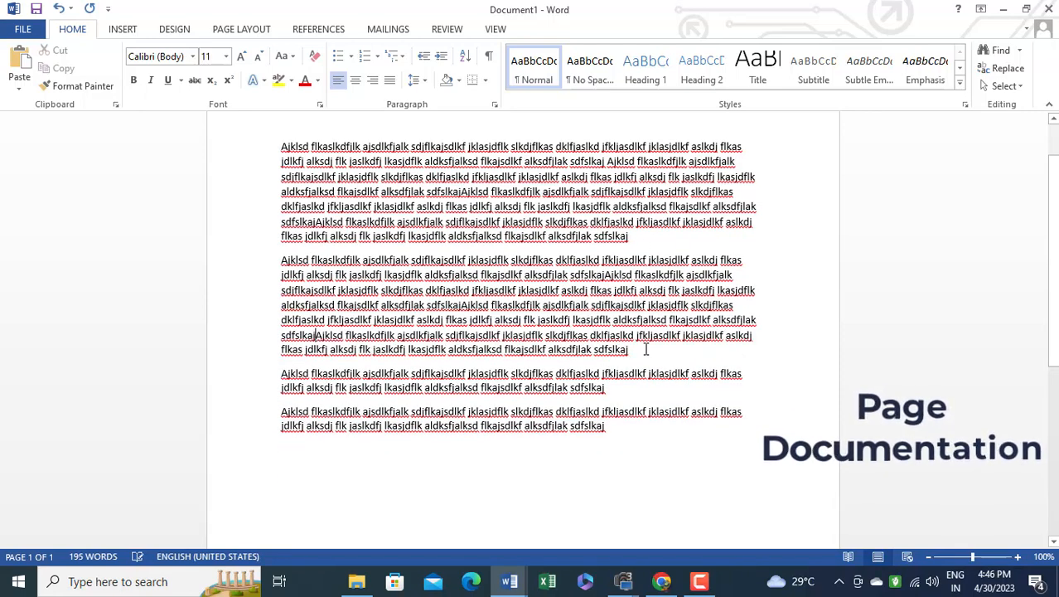
key(Delete)
click(553, 387)
key(Delete)
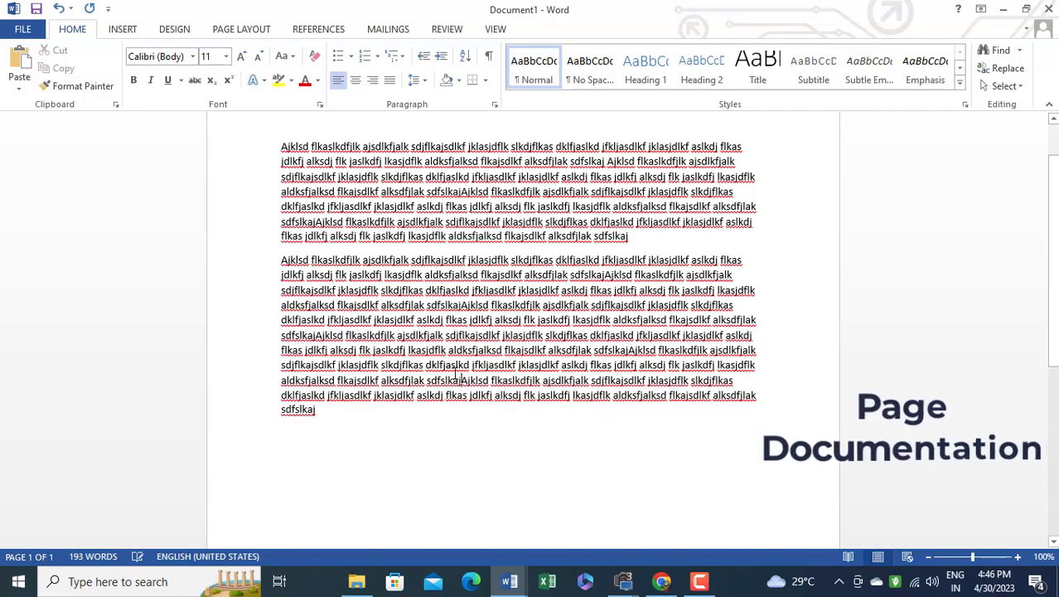
Copy both long paragraphs and paste them twice at the end so the text runs onto a second page
key(ctrl+a)
key(ctrl+c)
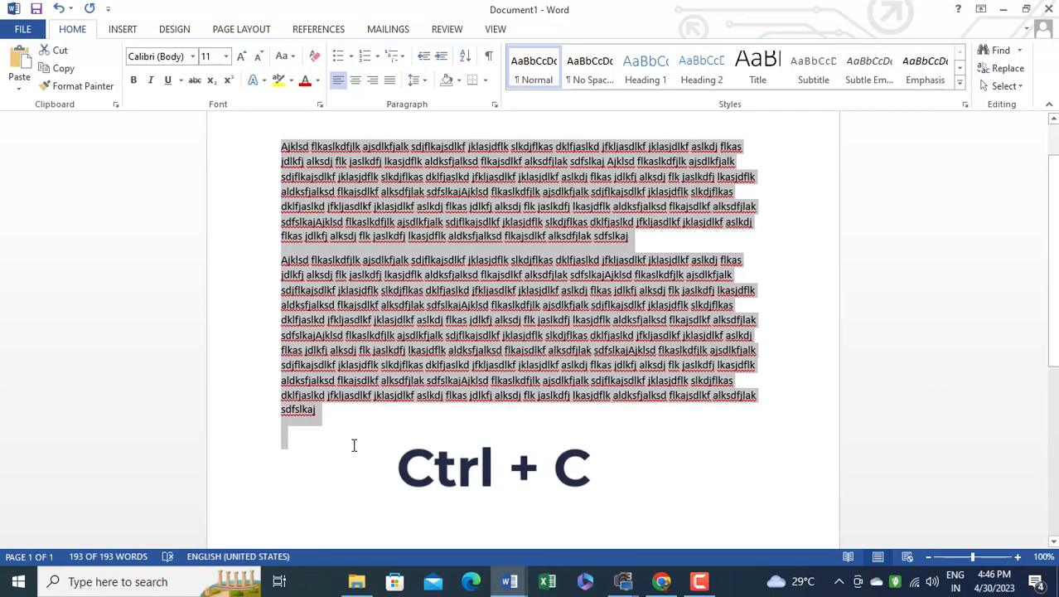
click(417, 445)
key(ctrl+v)
key(ctrl+v)
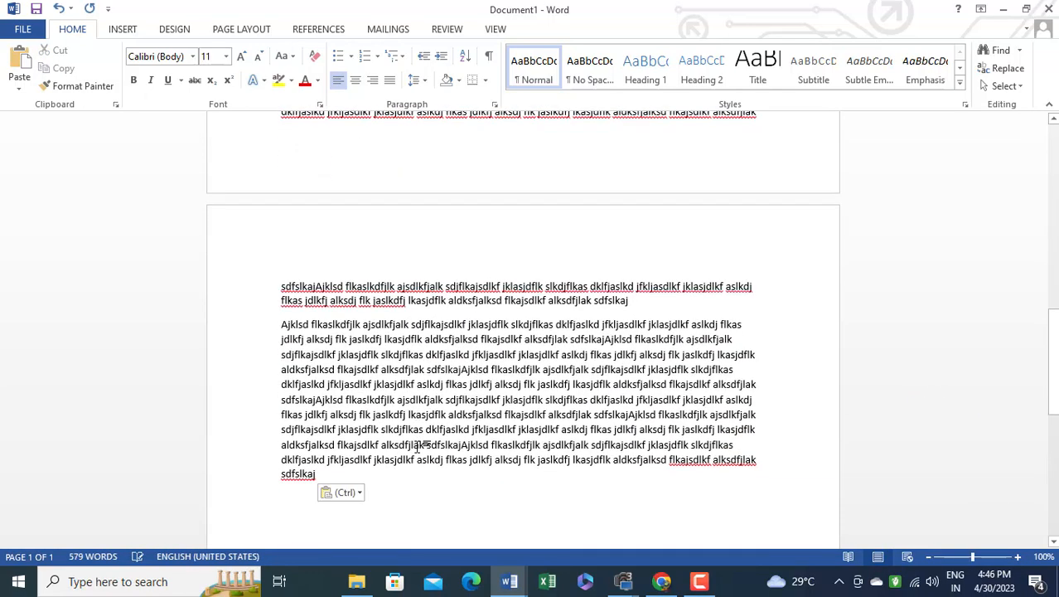
scroll(284, 350, up, 10)
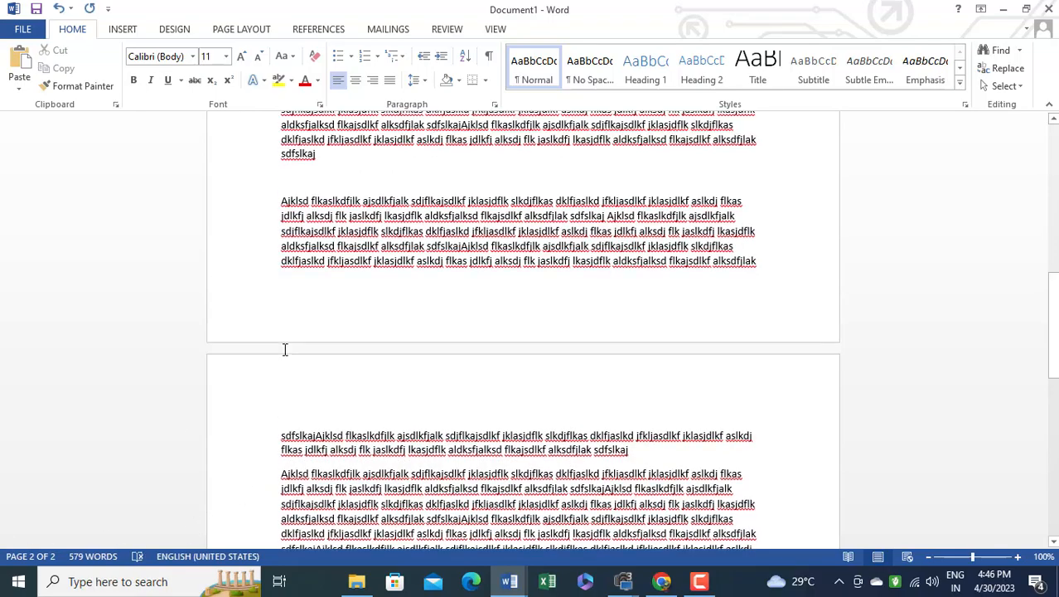
scroll(378, 338, up, 5)
Justify all the text in the document and clear the selection
key(ctrl+a)
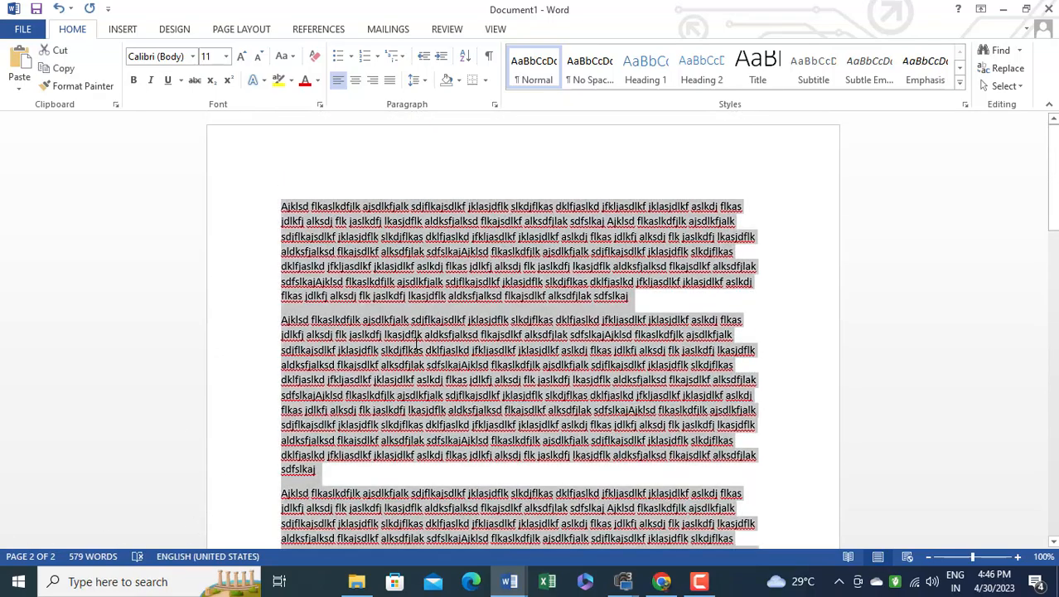
click(391, 82)
scroll(482, 334, down, 8)
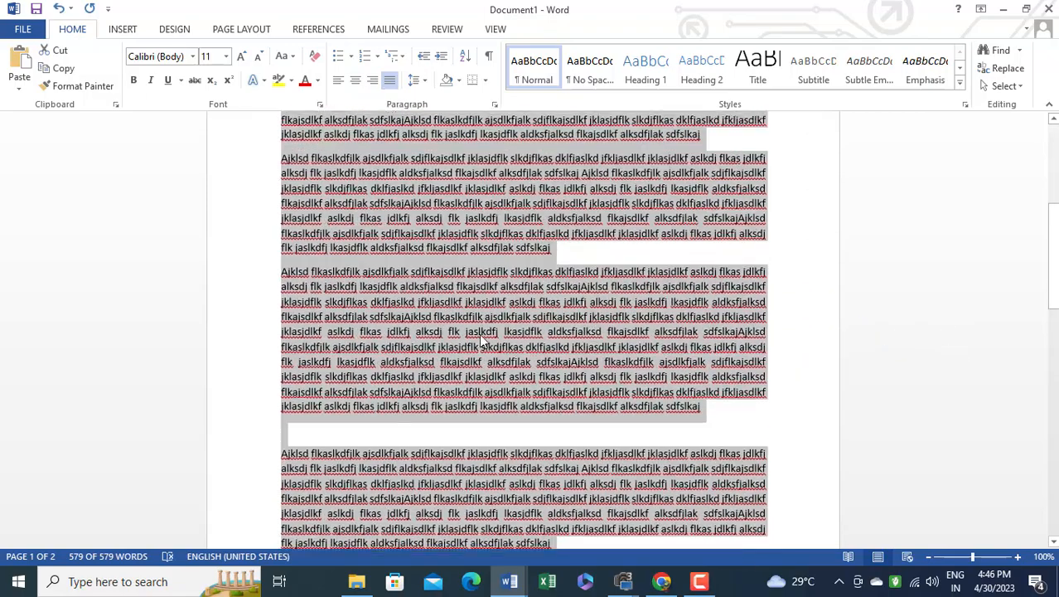
scroll(481, 334, up, 8)
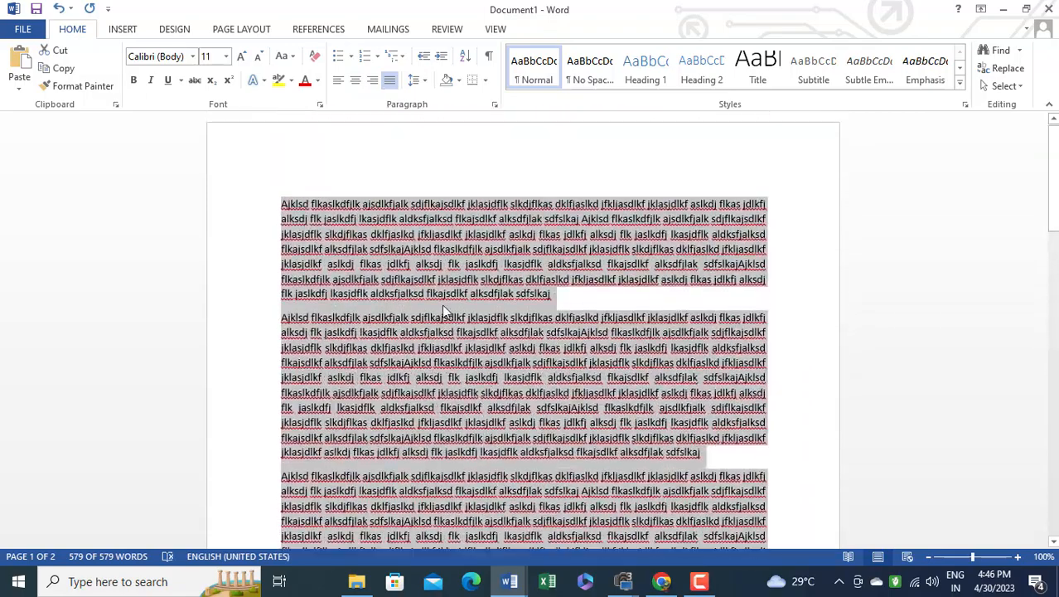
click(442, 303)
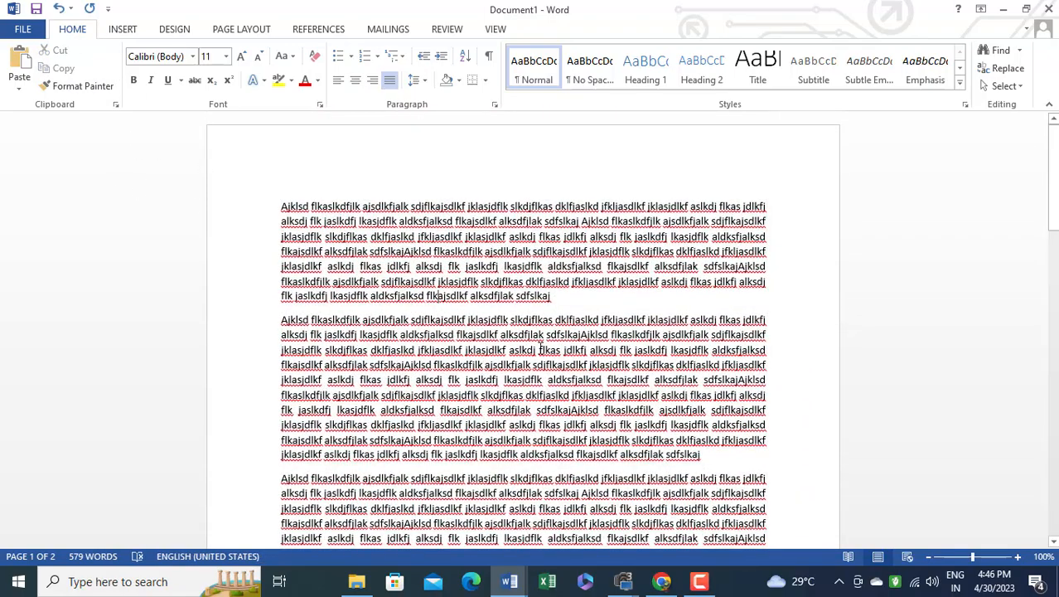
Add the Print Preview and Print command to the Quick Access Toolbar and open the print preview with it
click(109, 10)
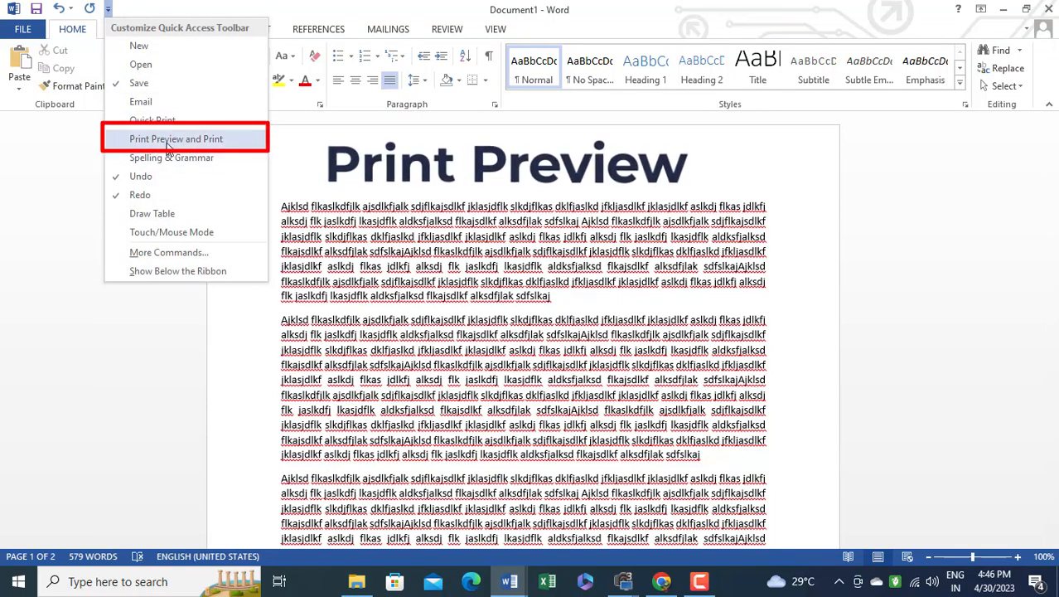
click(203, 139)
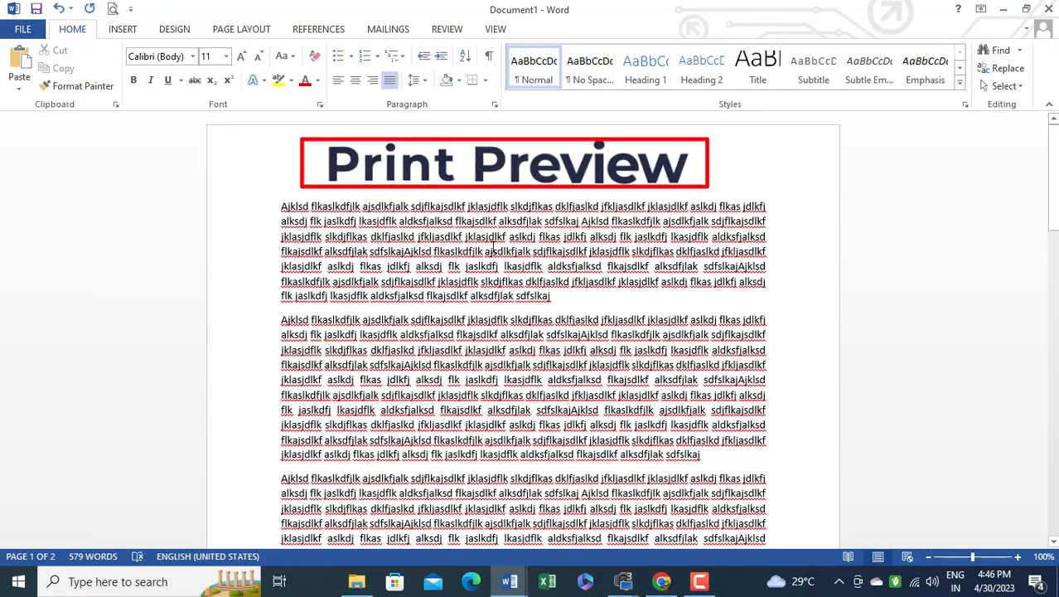
click(113, 8)
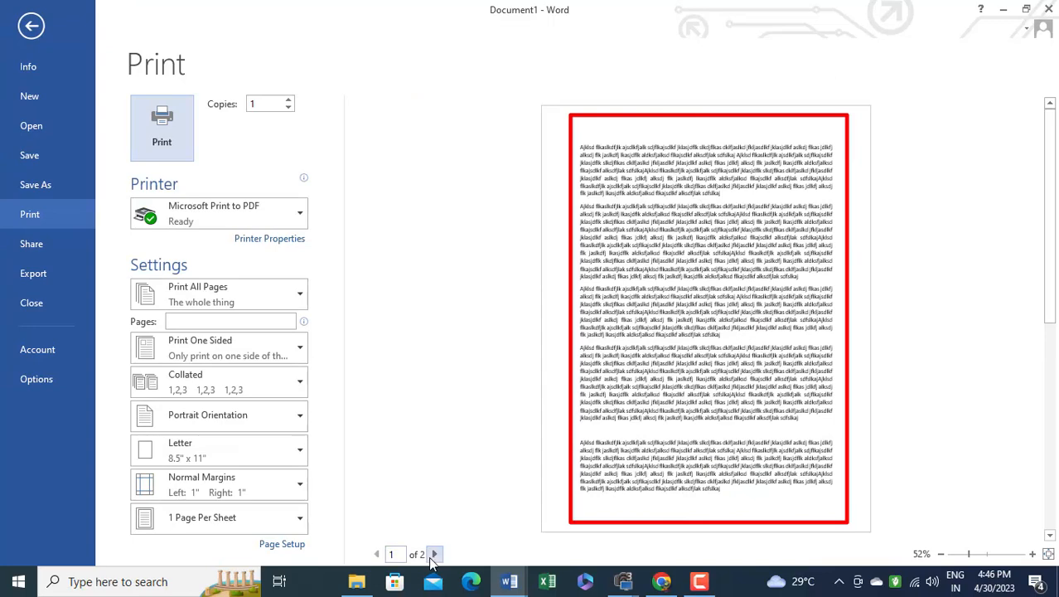
Examine both pages of the document in the print preview and return to page 1
click(435, 554)
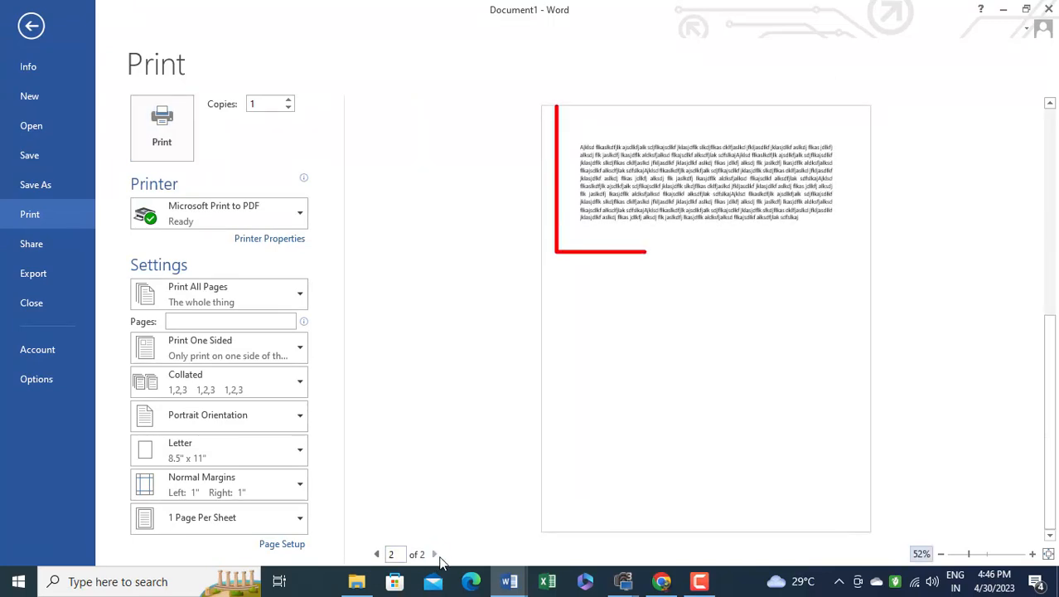
click(376, 554)
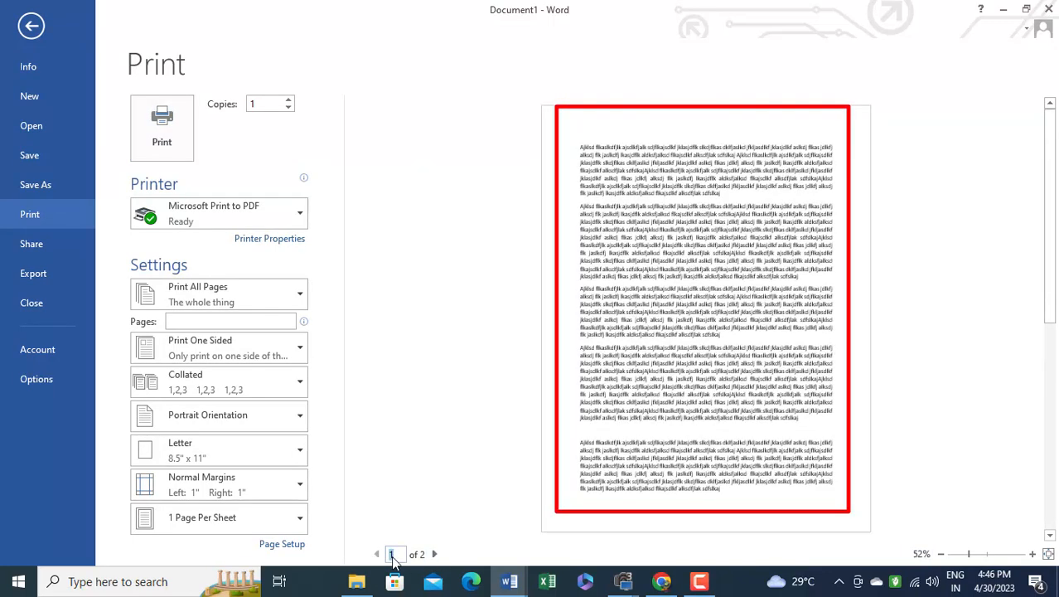
click(434, 555)
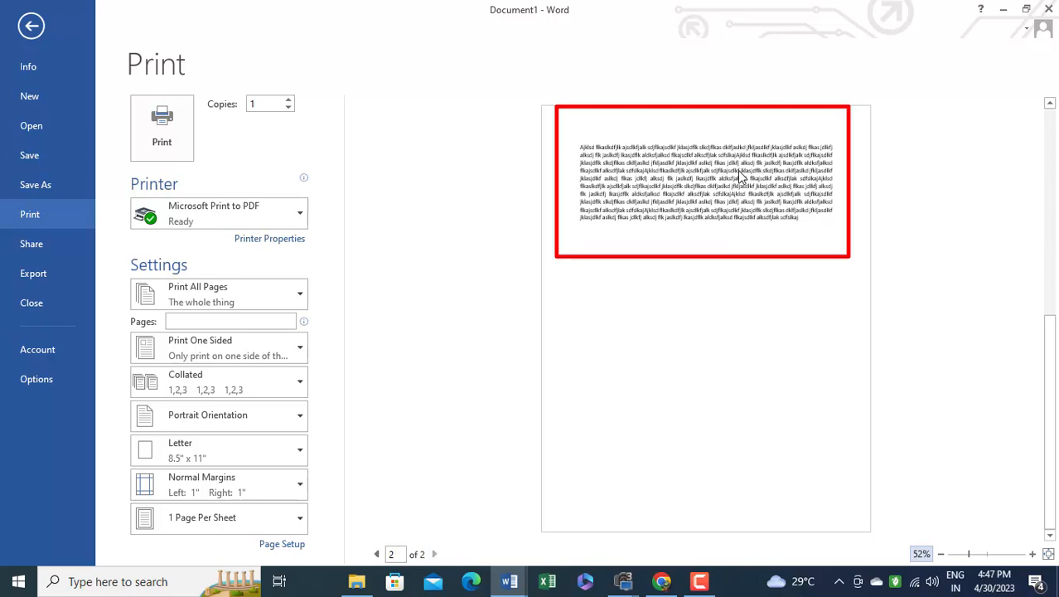
click(375, 553)
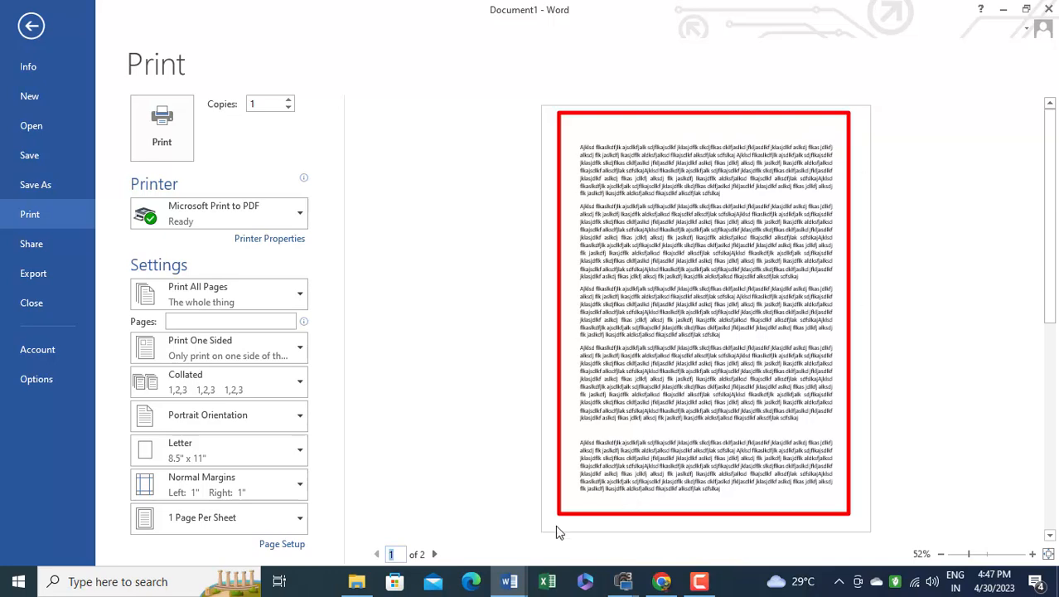
Compare the second page with the first in the print preview, then close the preview
click(435, 555)
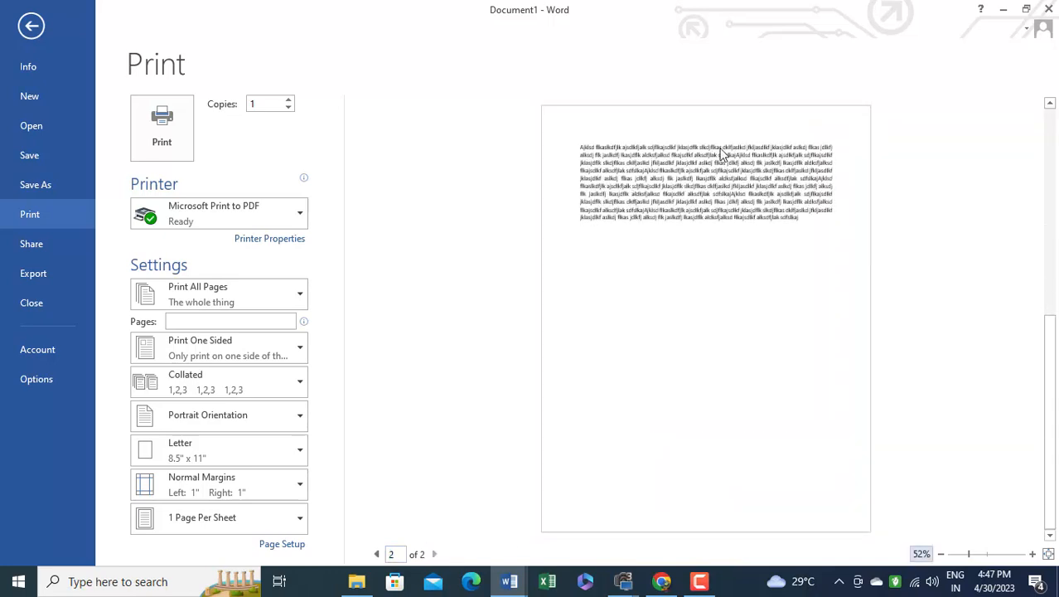
click(377, 555)
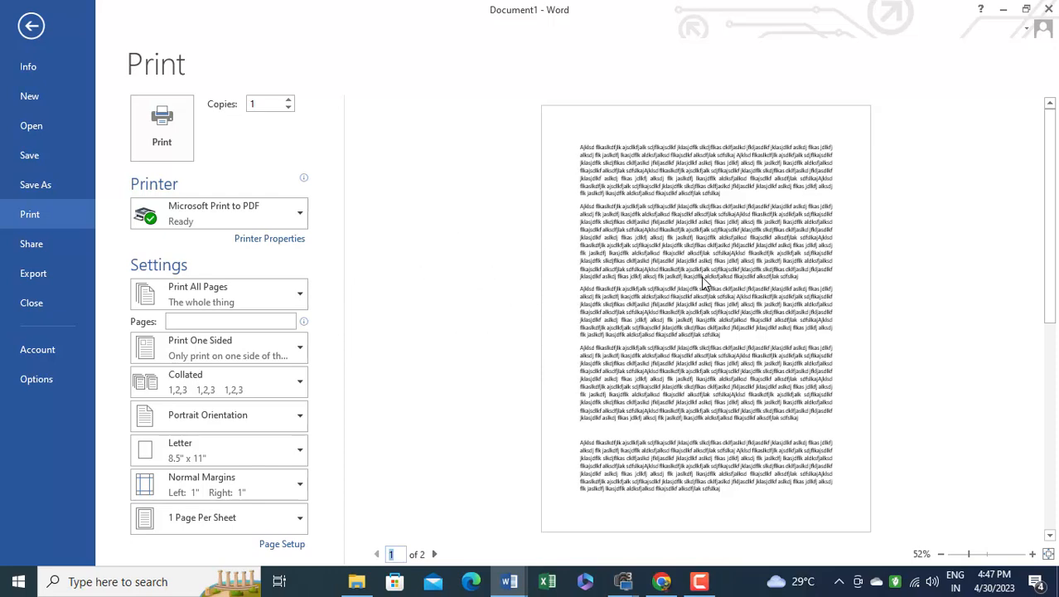
key(Escape)
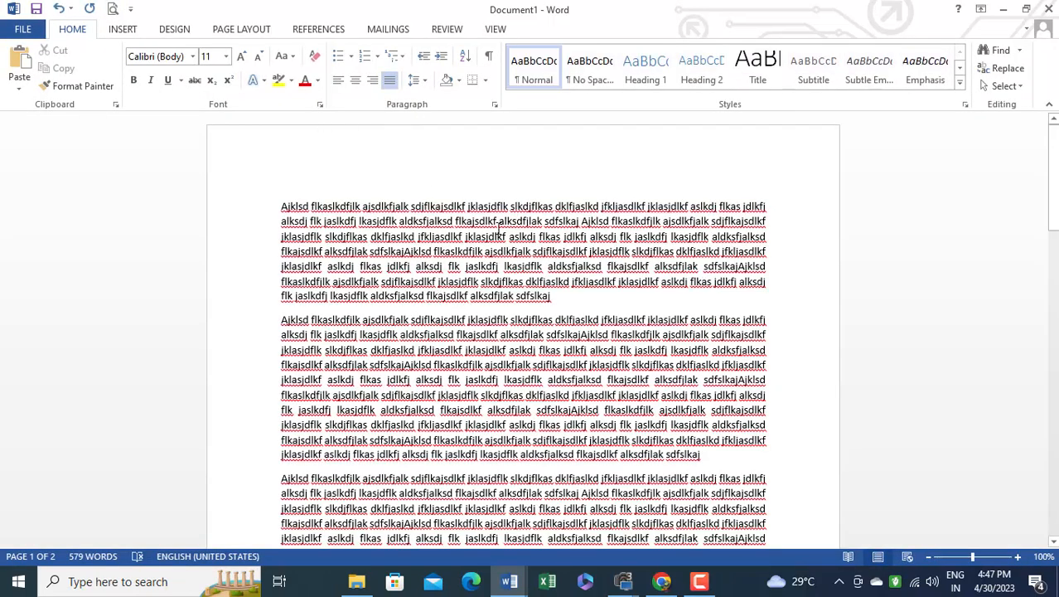
Set custom top, left, bottom and right margins of 0.5" for the whole document
click(240, 31)
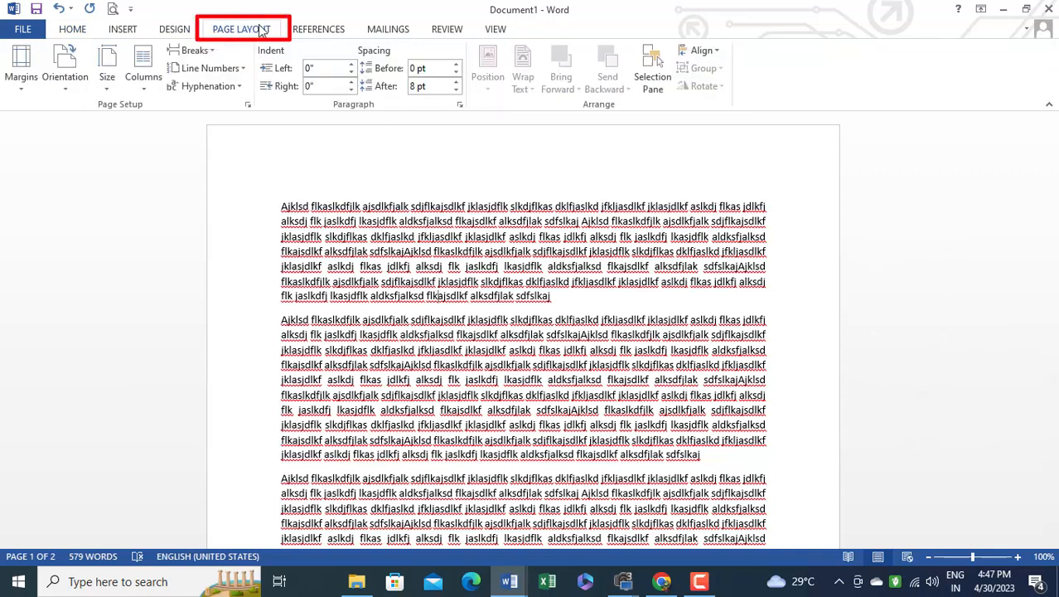
click(21, 89)
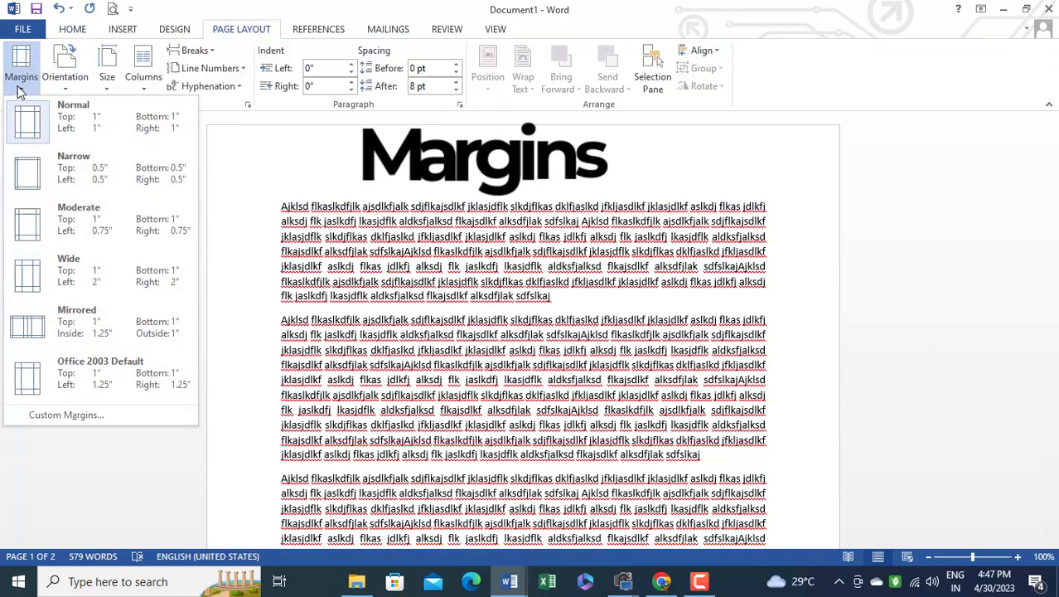
click(62, 416)
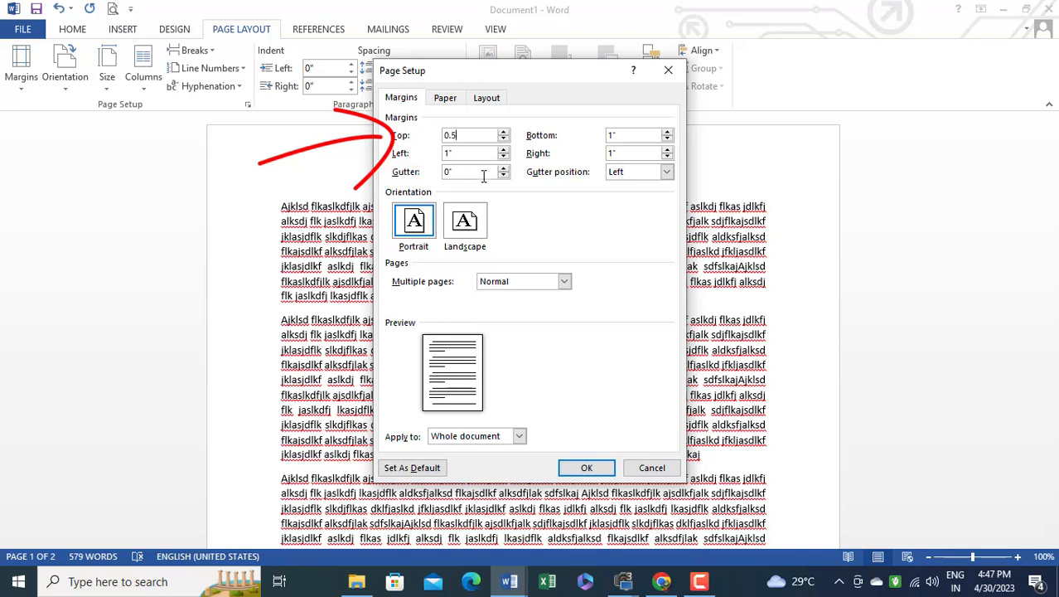
key(Tab)
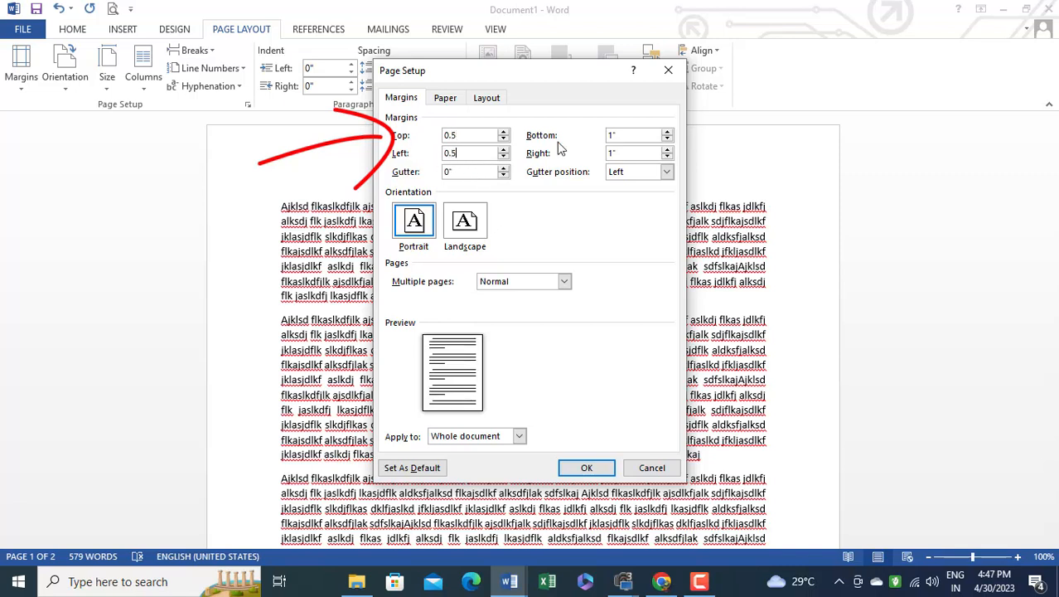
double_click(634, 135)
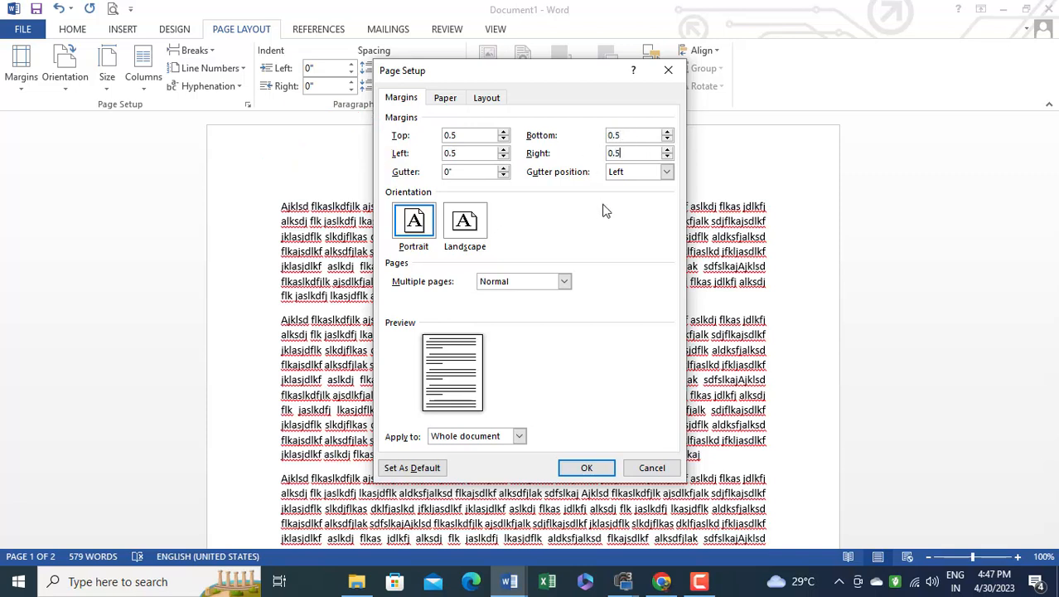
click(585, 468)
Examine how the text fits the page with the new margins, in the document and in the print preview, and return to editing
scroll(651, 272, down, 15)
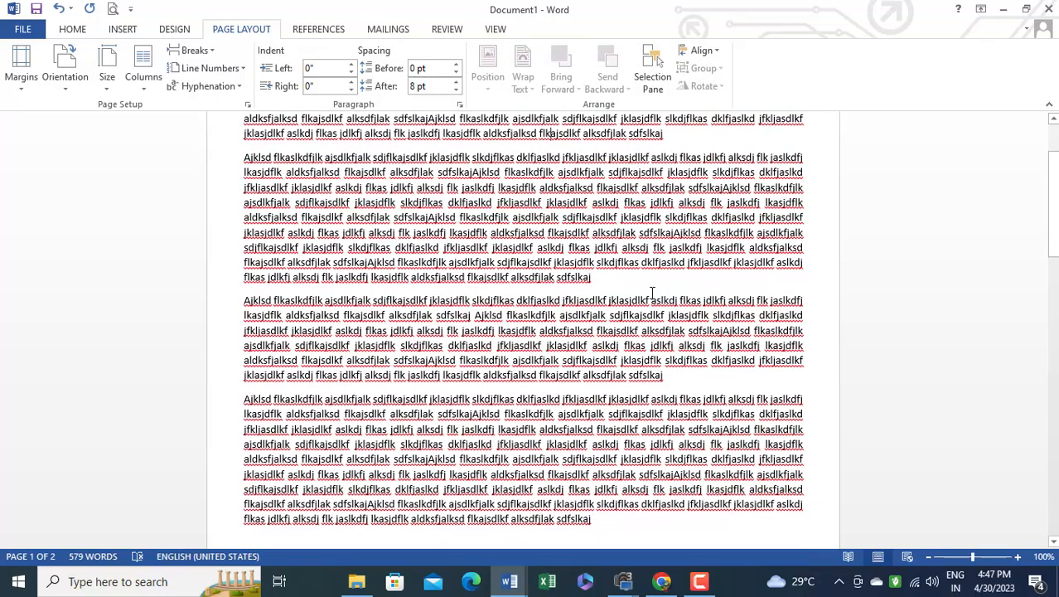
scroll(641, 311, down, 5)
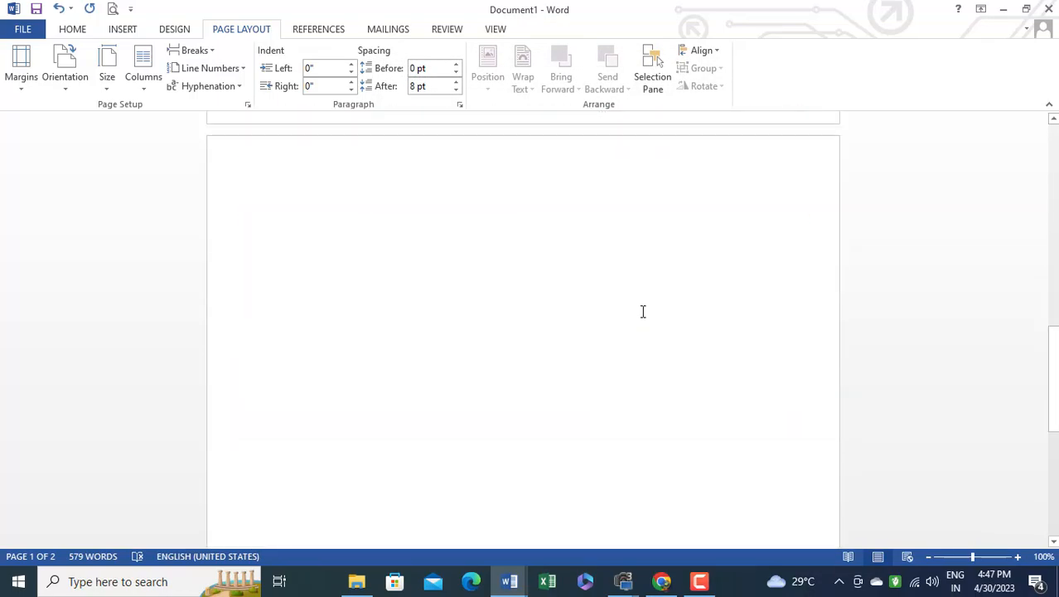
scroll(641, 310, up, 5)
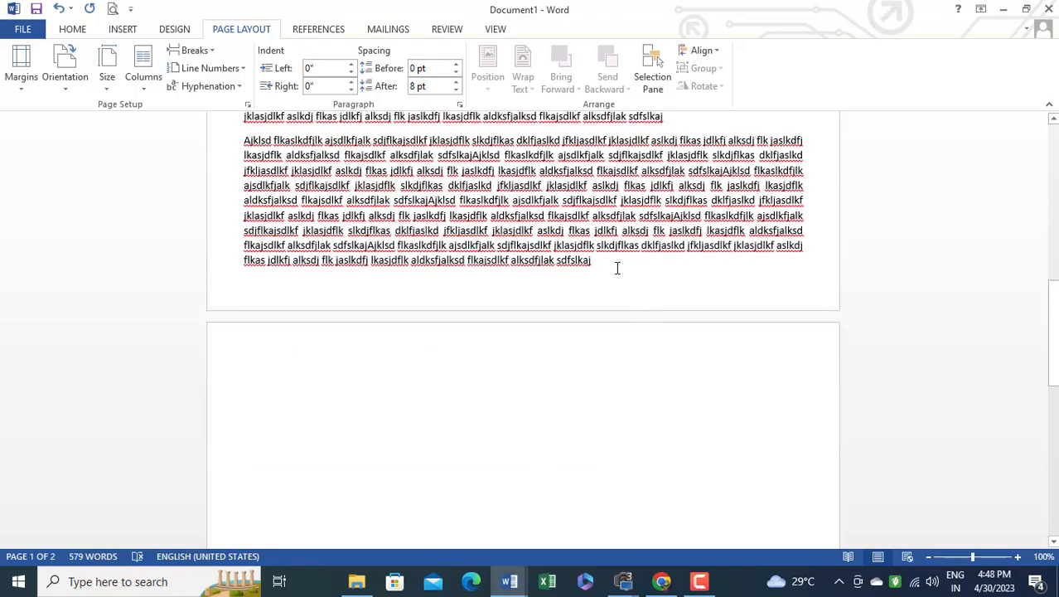
scroll(617, 270, up, 5)
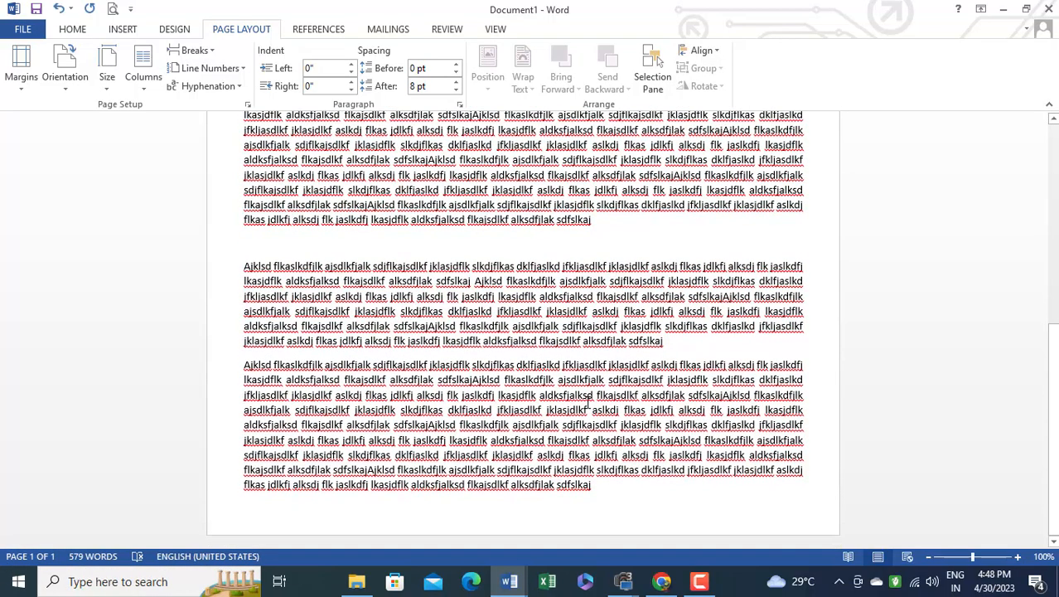
scroll(628, 358, up, 5)
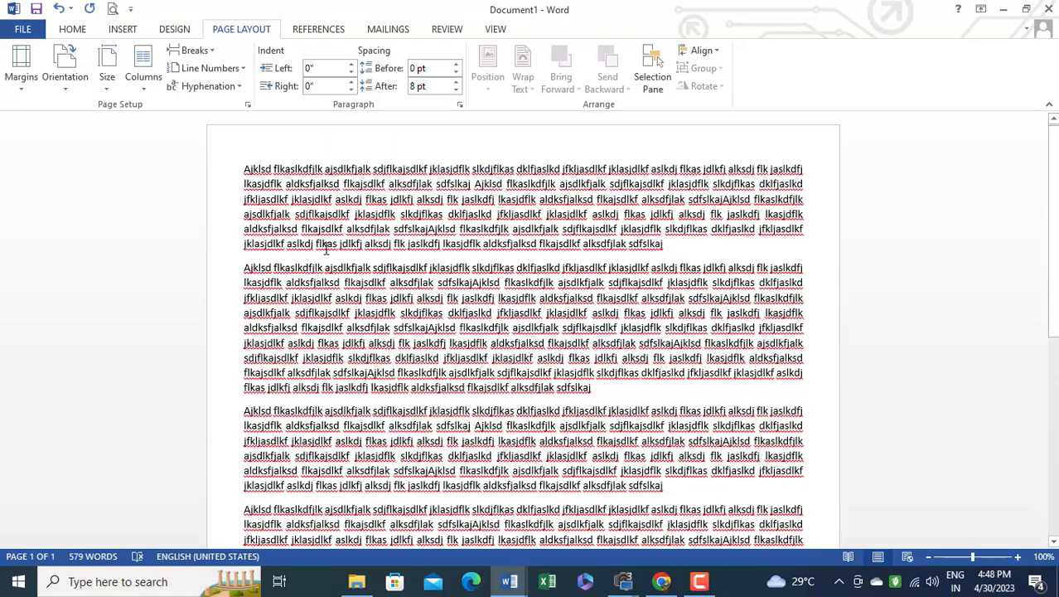
click(112, 10)
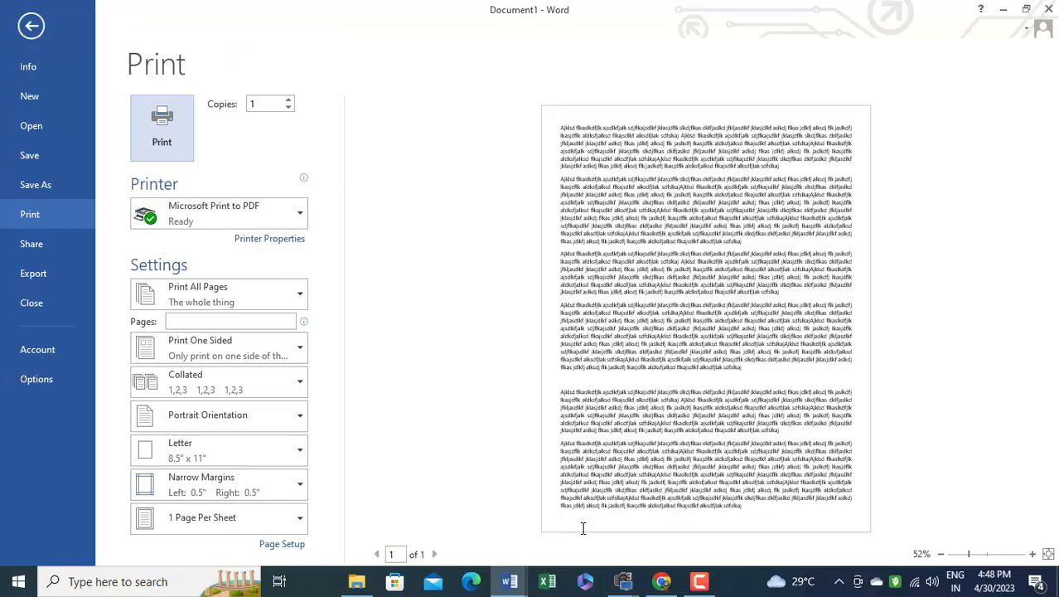
key(Escape)
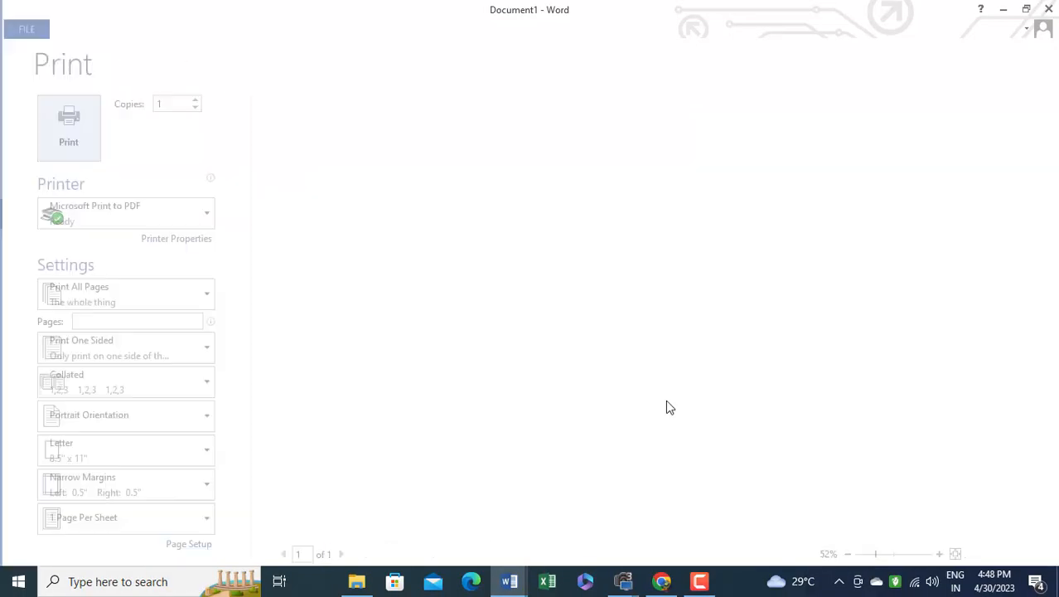
scroll(649, 326, up, 5)
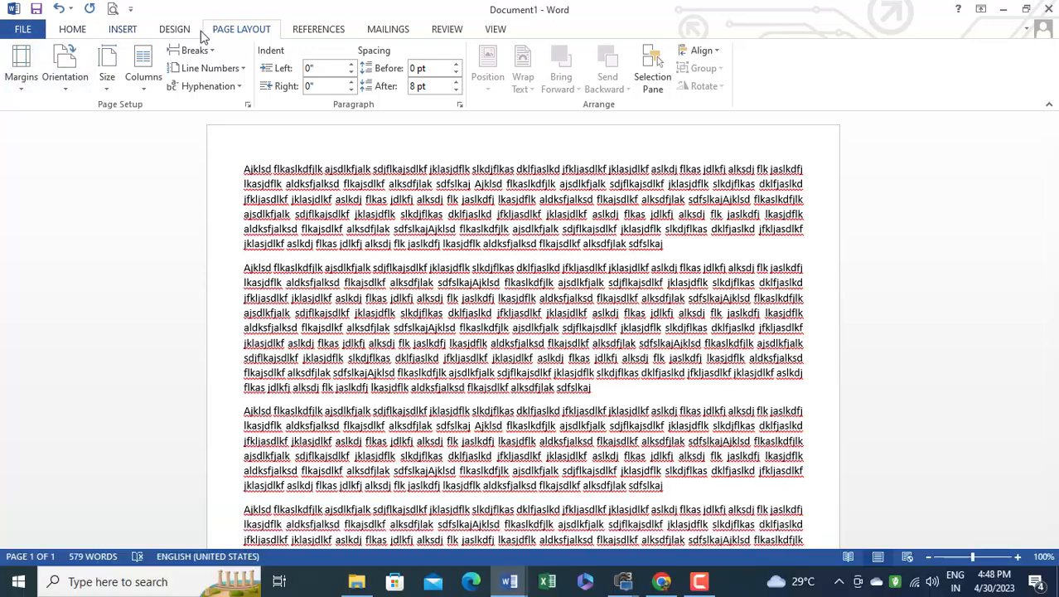
Review the margin, paper and layout options of the page setup and leave without changing anything
click(25, 90)
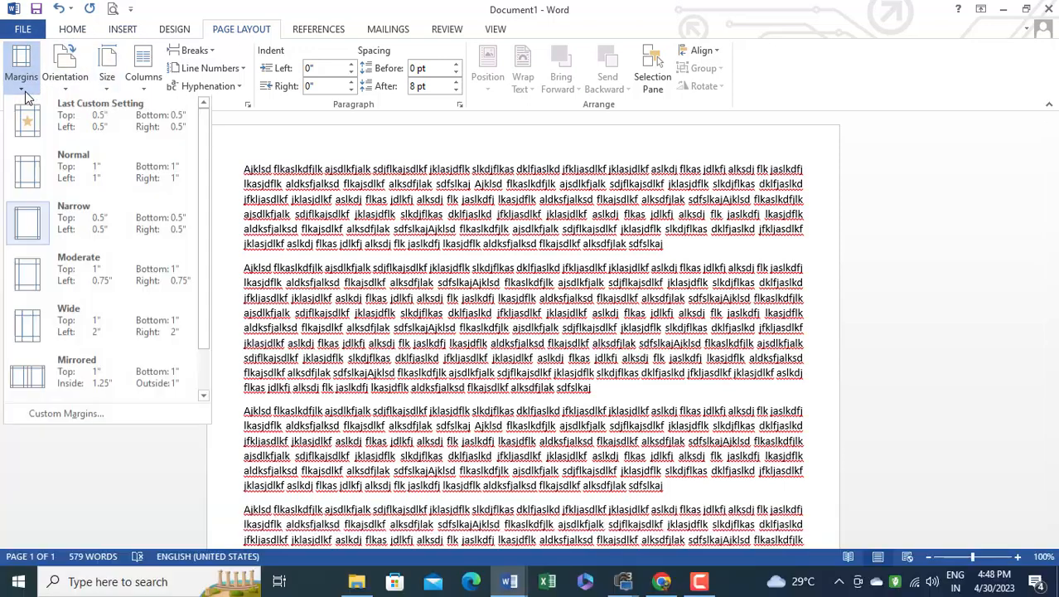
click(64, 415)
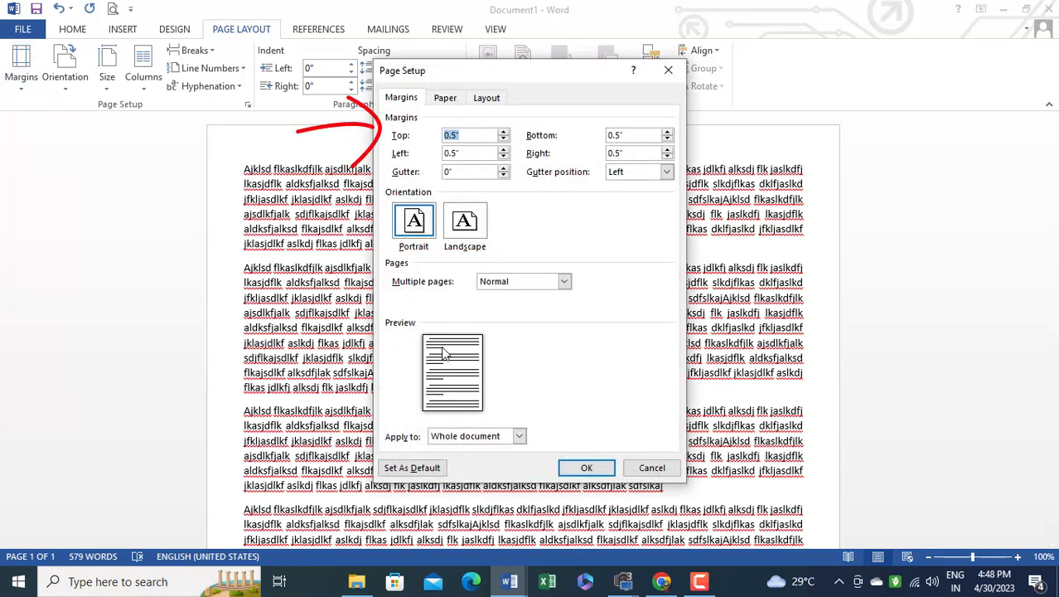
click(444, 99)
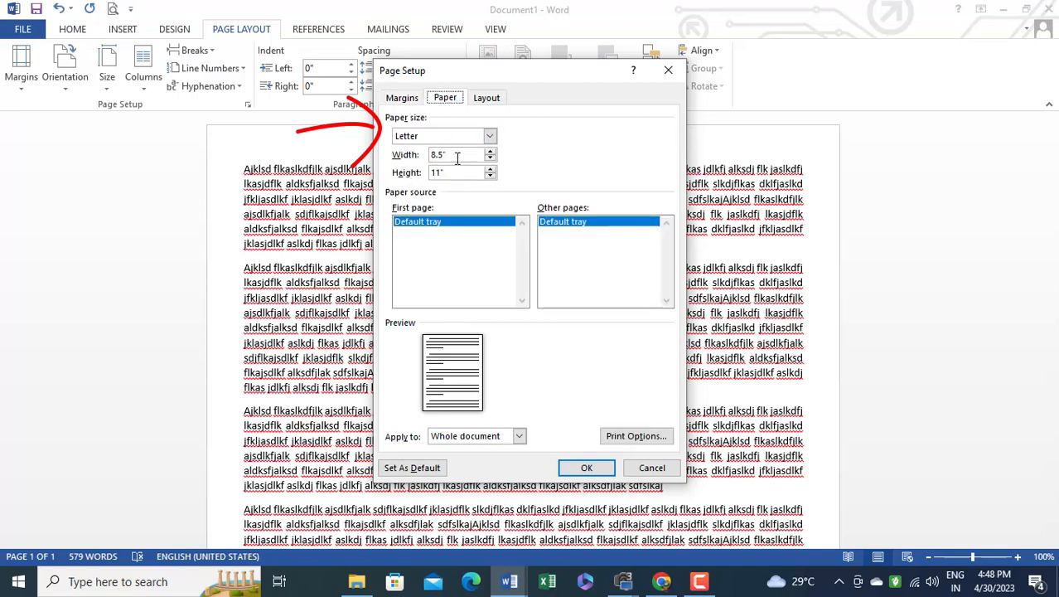
click(487, 101)
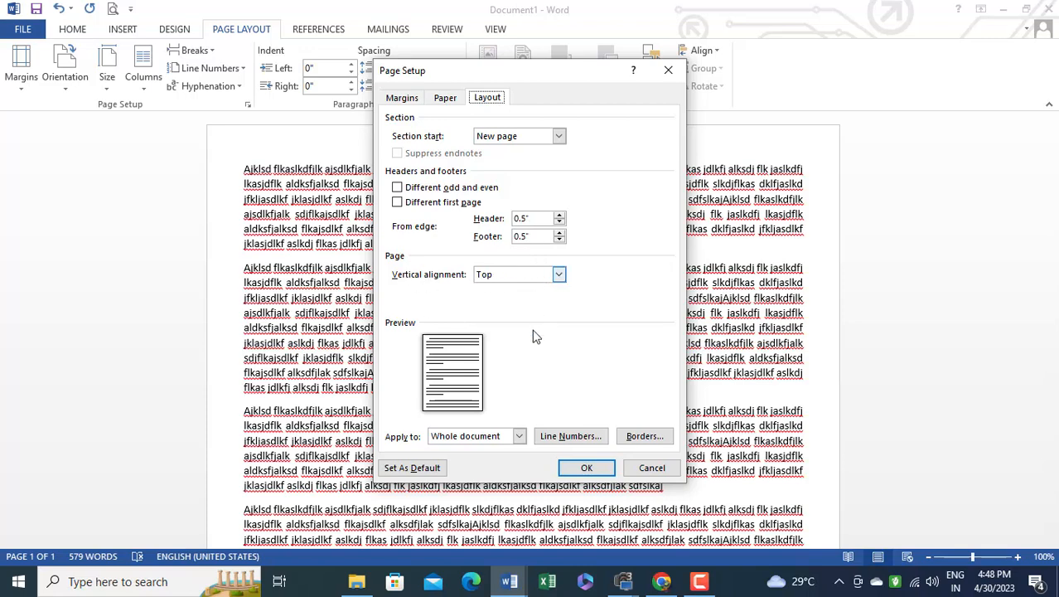
click(403, 99)
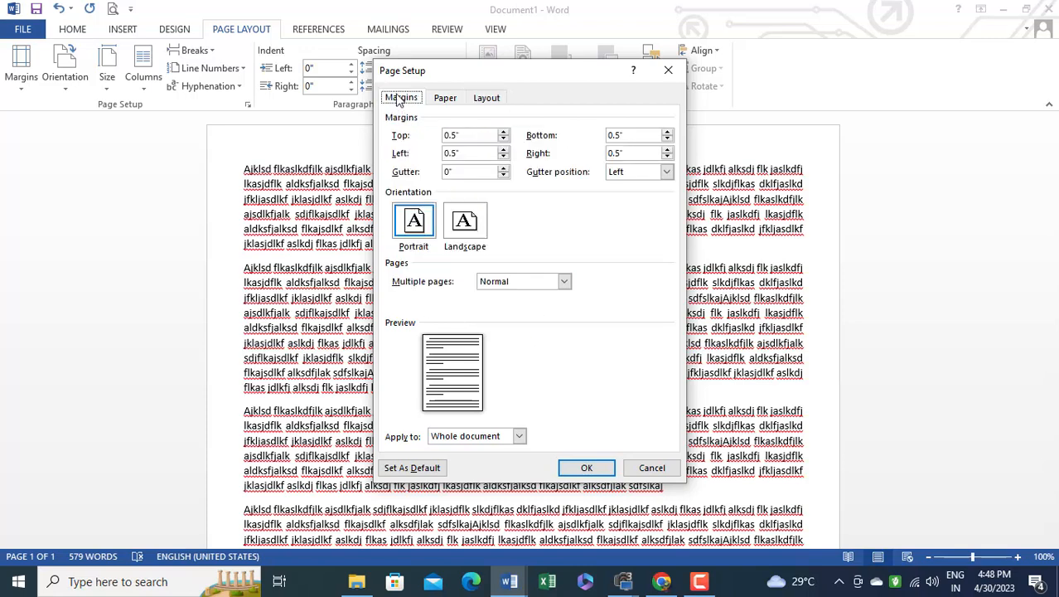
click(652, 468)
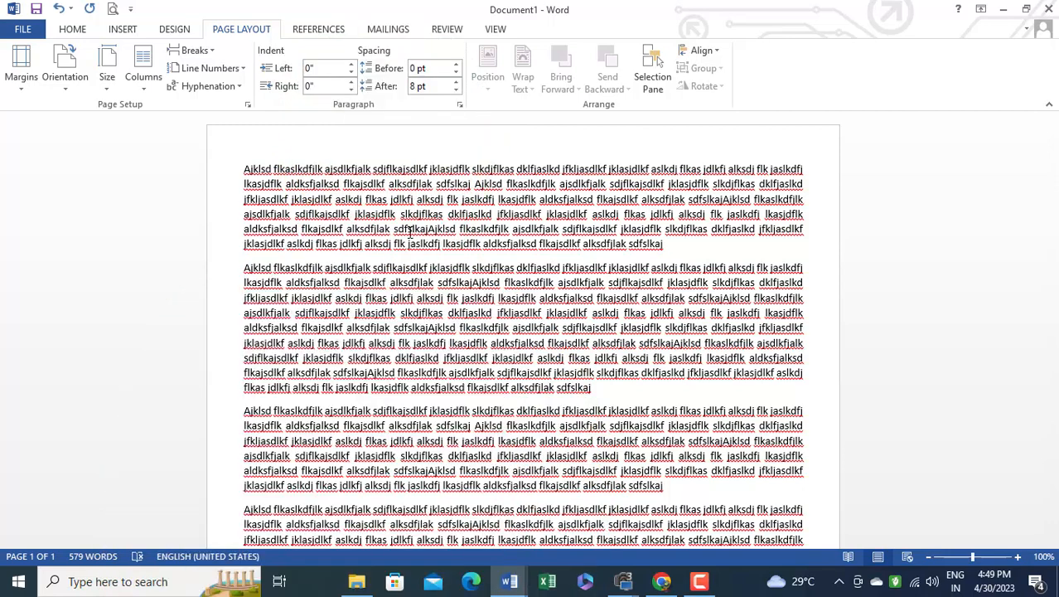
Check the list of tutorial topics in the other open Word document and return to Document1
mouse_move(509, 581)
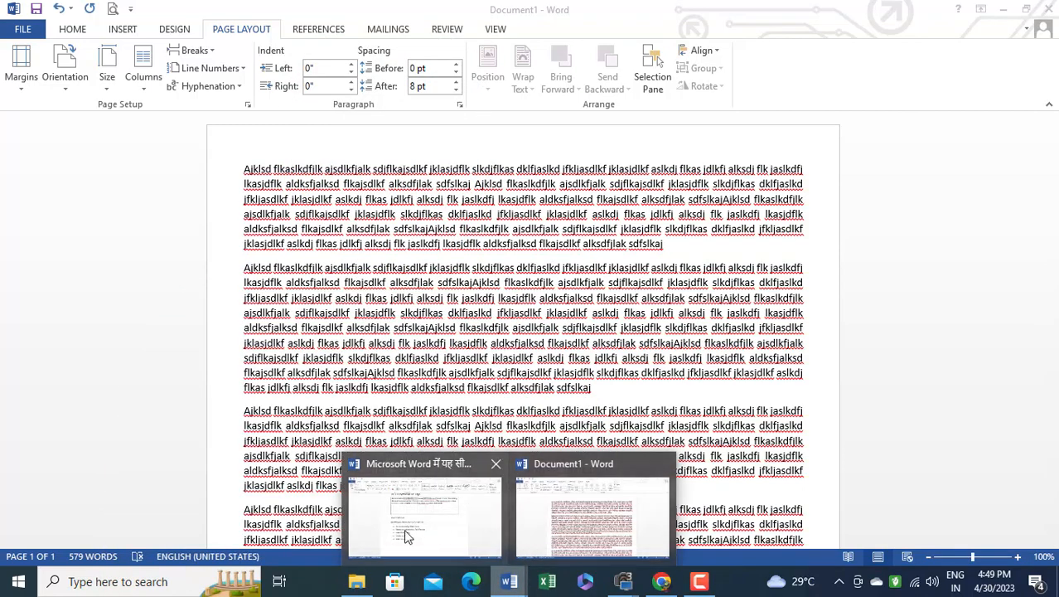
click(417, 537)
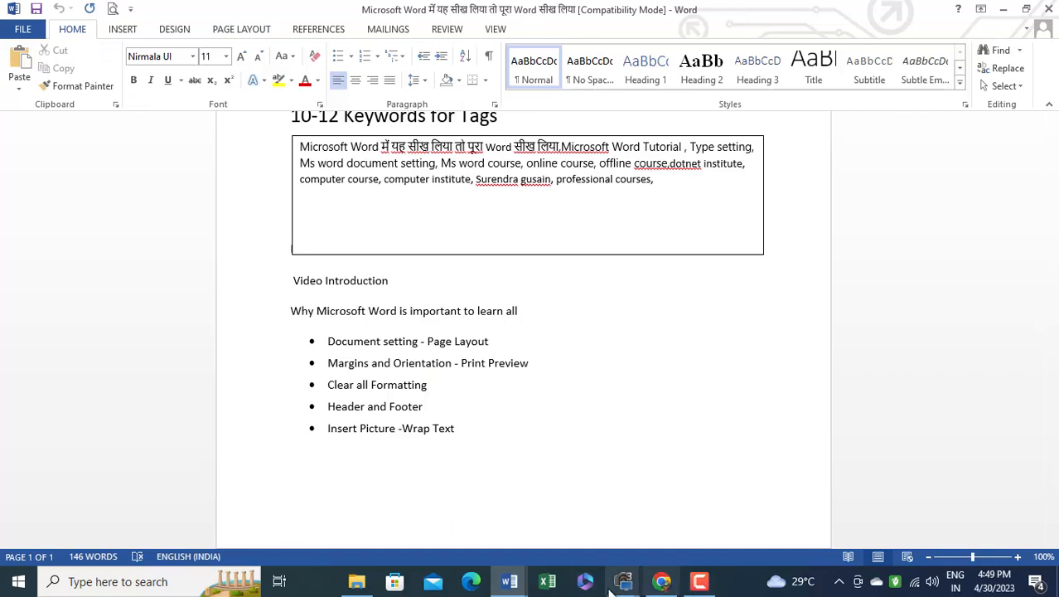
click(513, 587)
click(591, 508)
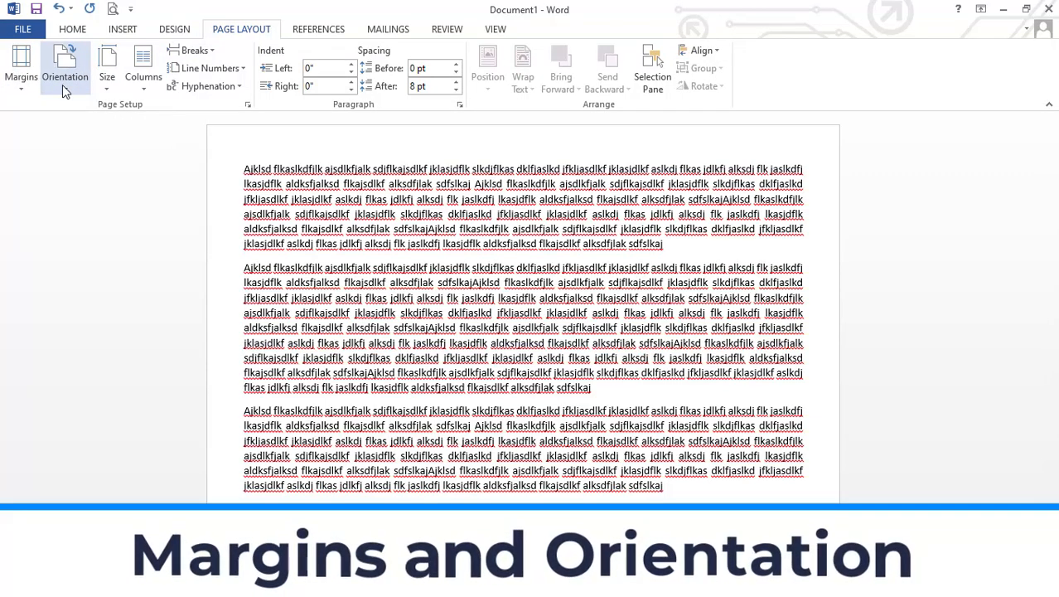
Change the page orientation to Landscape and zoom out to 39% to view both pages
click(69, 90)
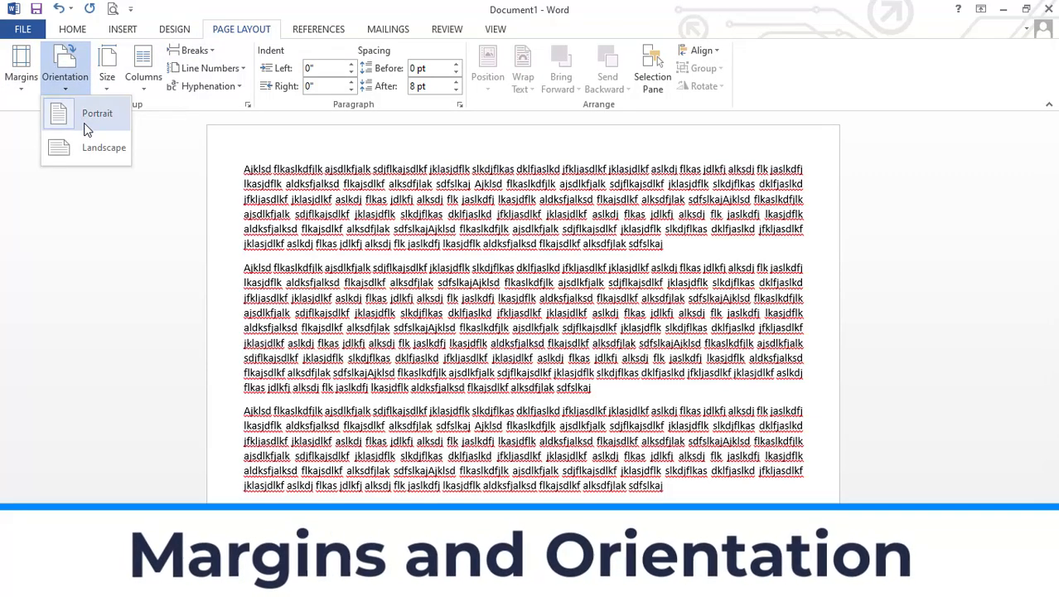
click(97, 149)
scroll(147, 171, down, 3)
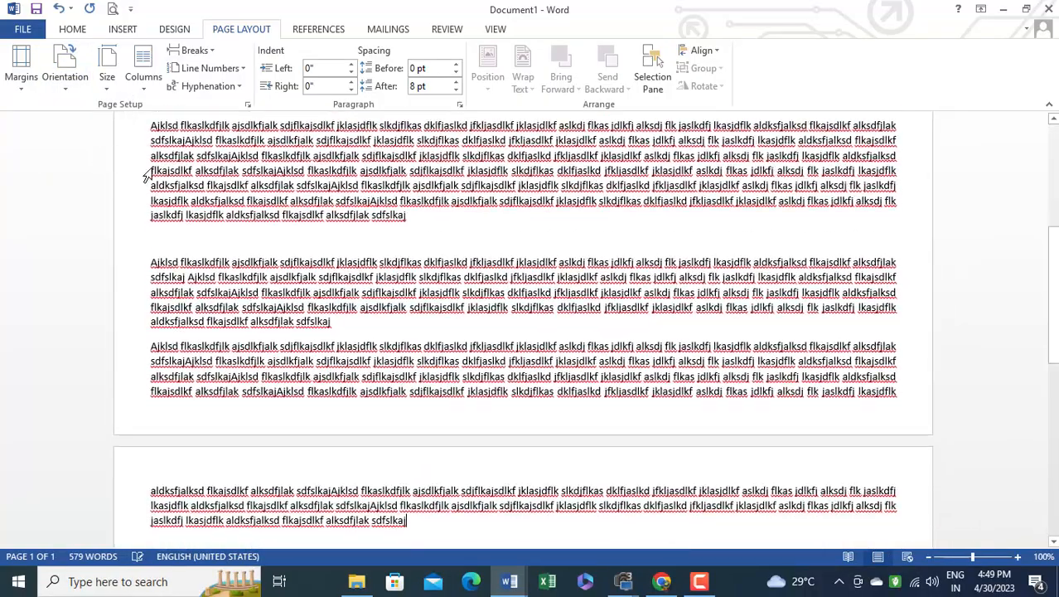
scroll(485, 349, up, 5)
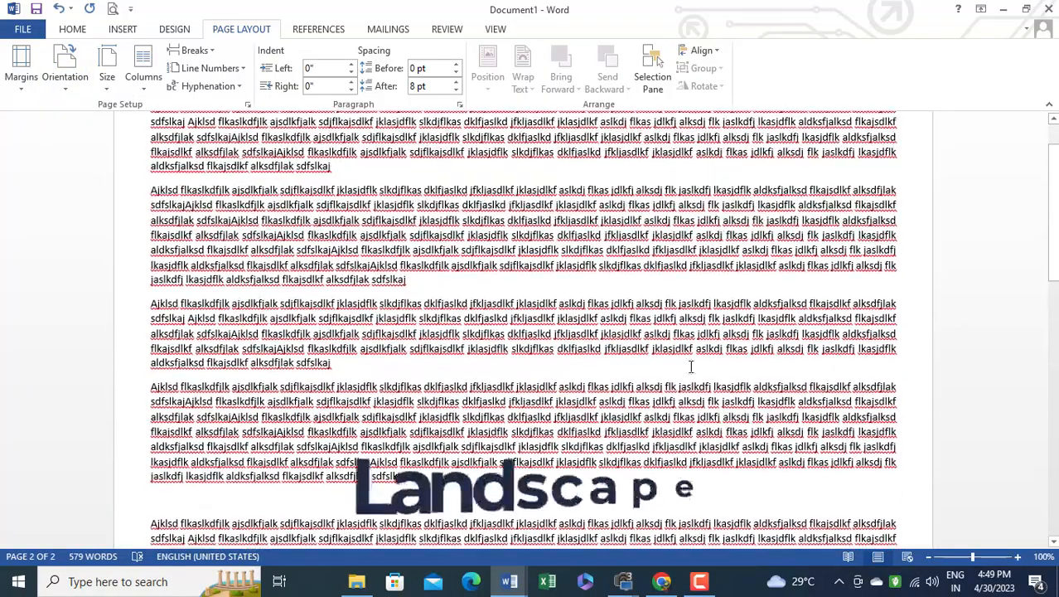
drag(976, 563, 947, 563)
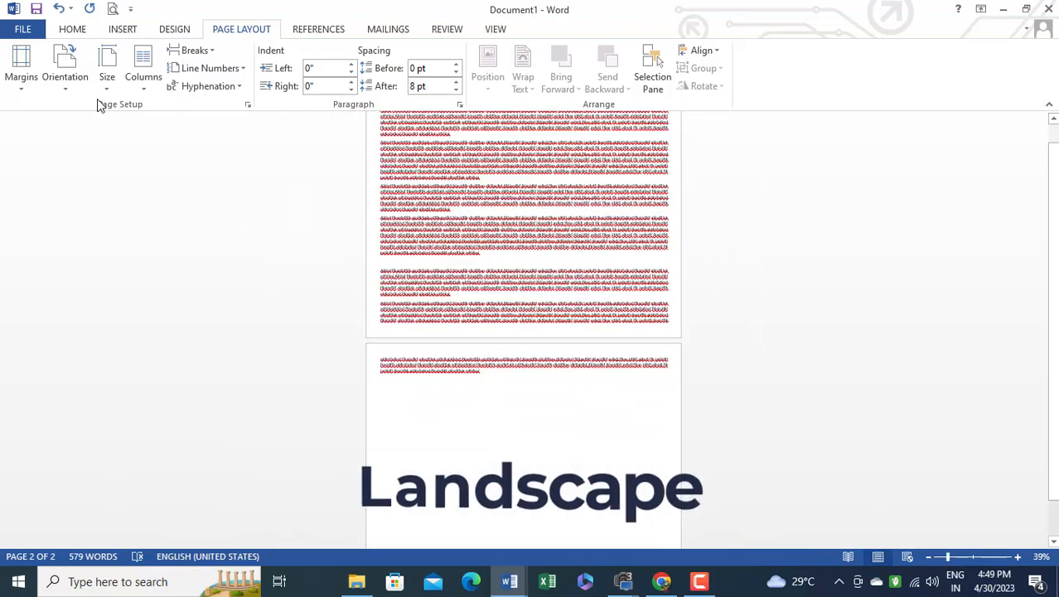
Alternate the page orientation between Portrait and Landscape, finish on Portrait, and zoom back in on the text
click(66, 79)
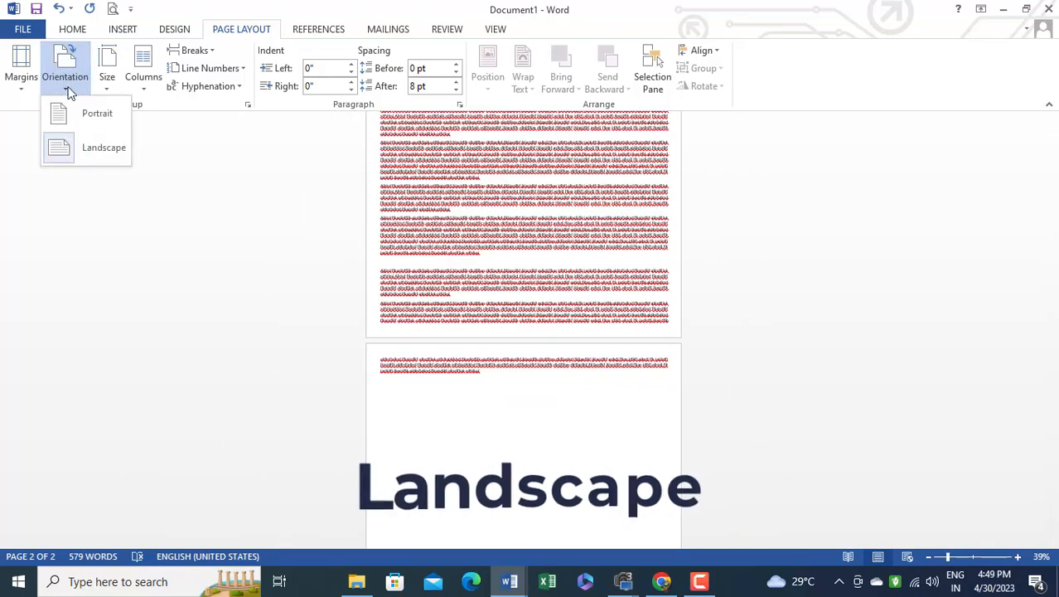
click(88, 149)
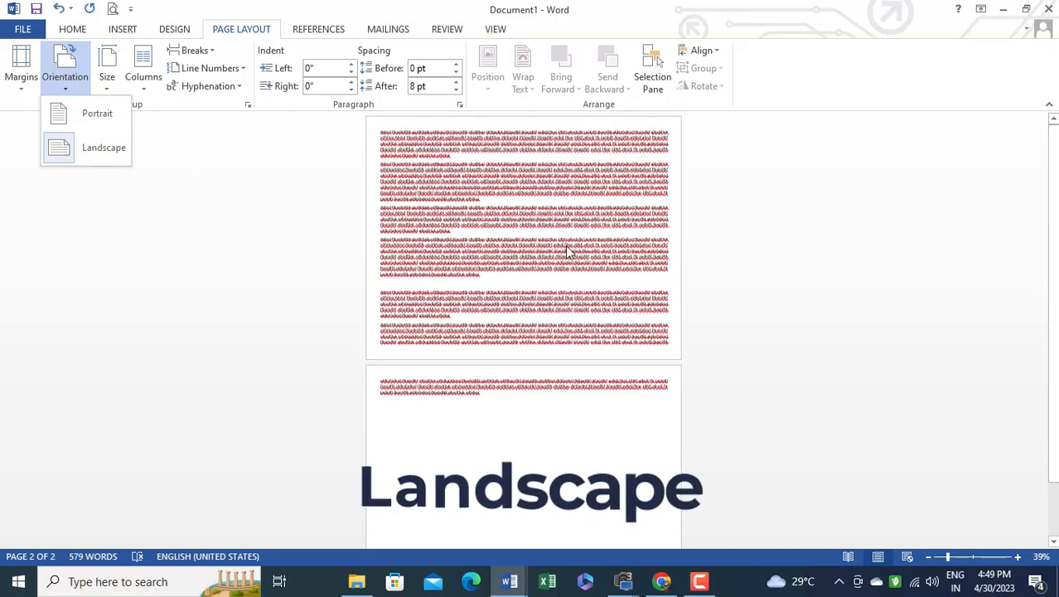
click(89, 114)
click(68, 86)
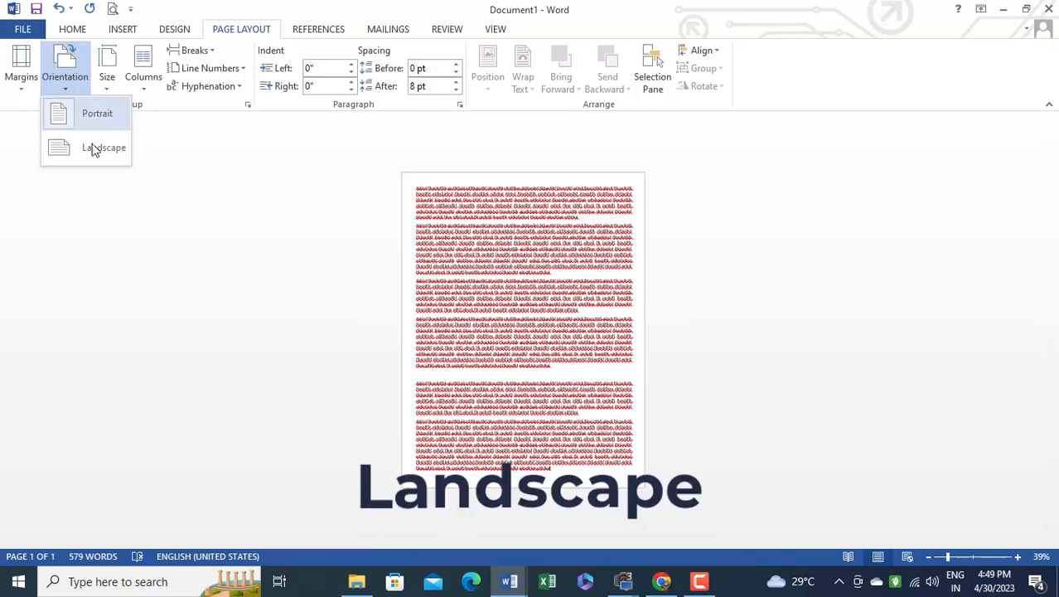
click(92, 149)
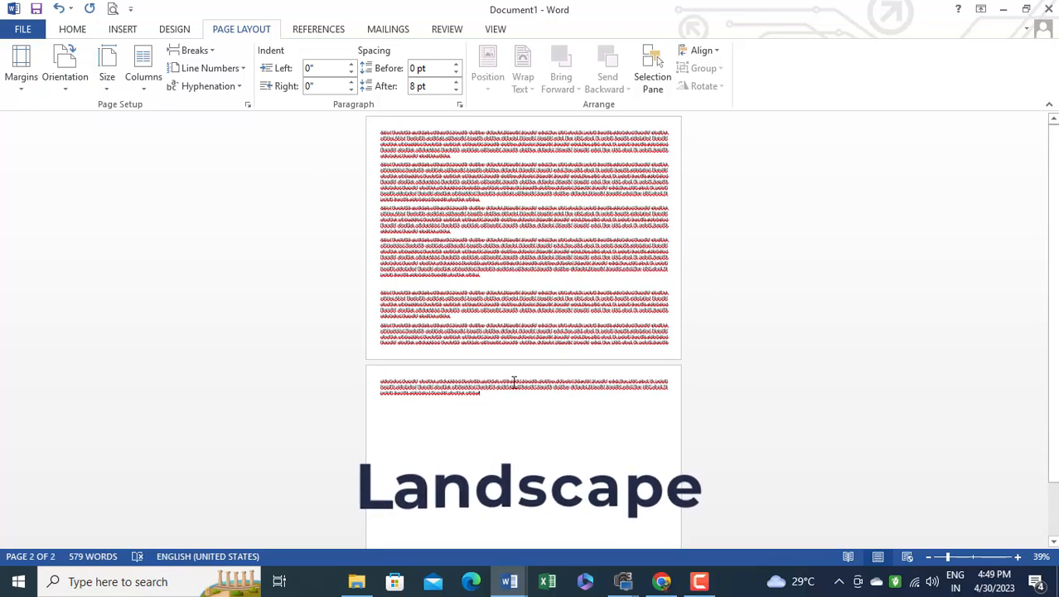
click(49, 89)
click(95, 120)
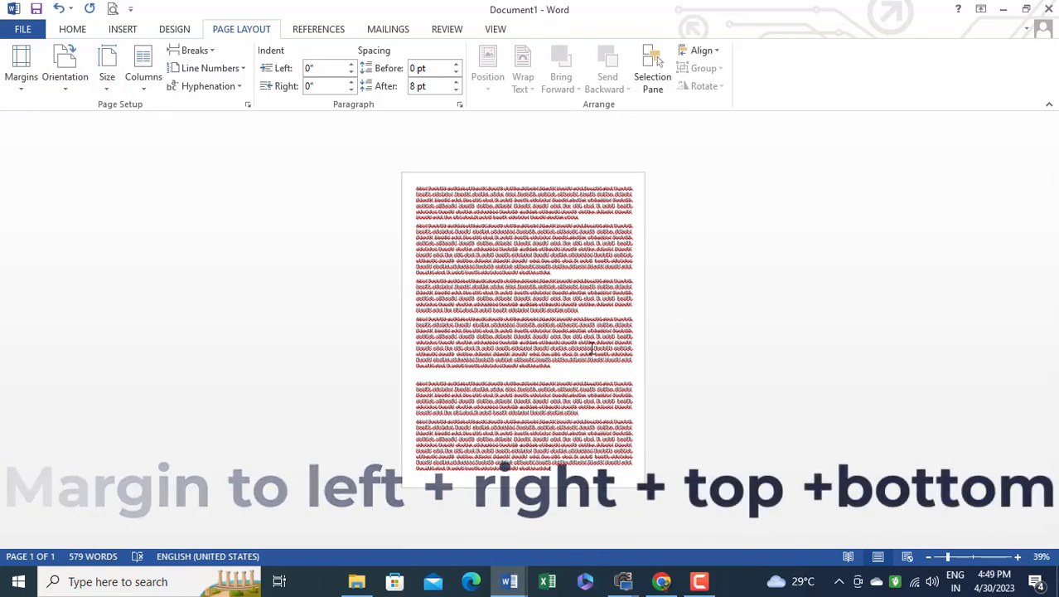
click(971, 556)
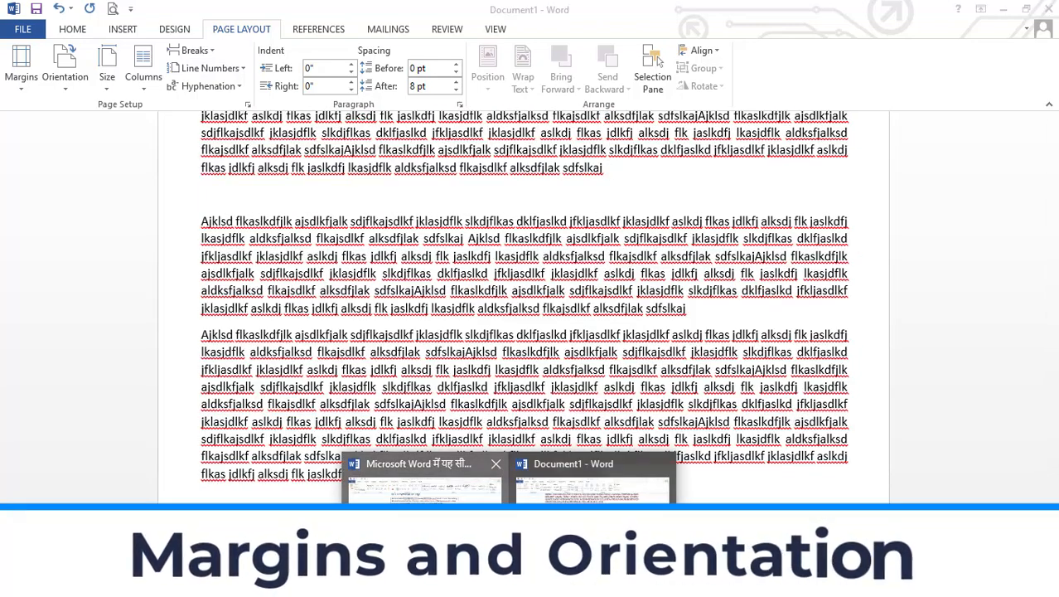
Check the topic list in the other open Word document for the topic after margins and orientation, and return to Document1
click(422, 487)
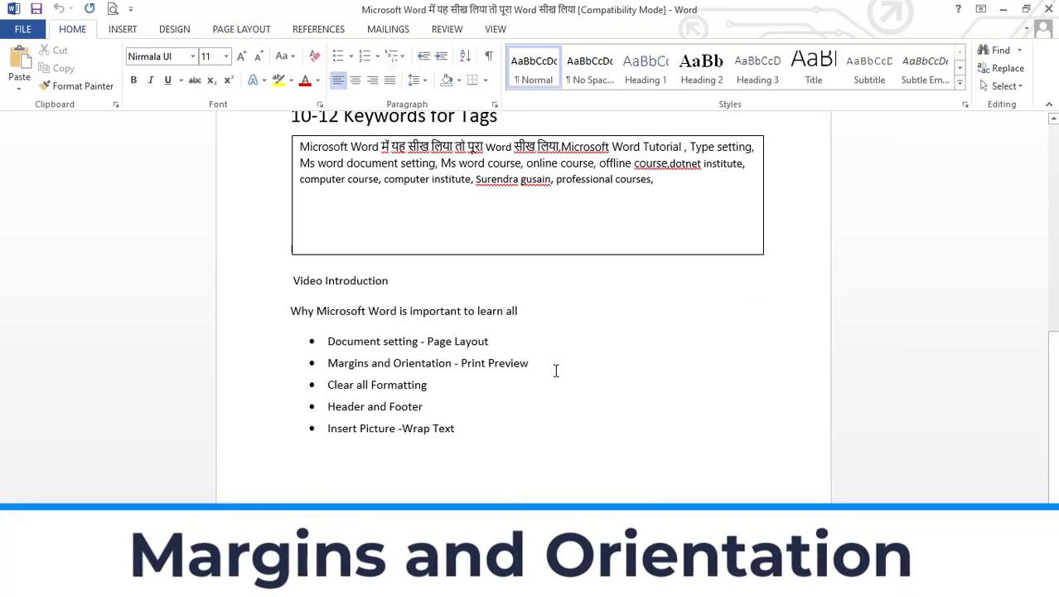
mouse_move(509, 580)
click(576, 520)
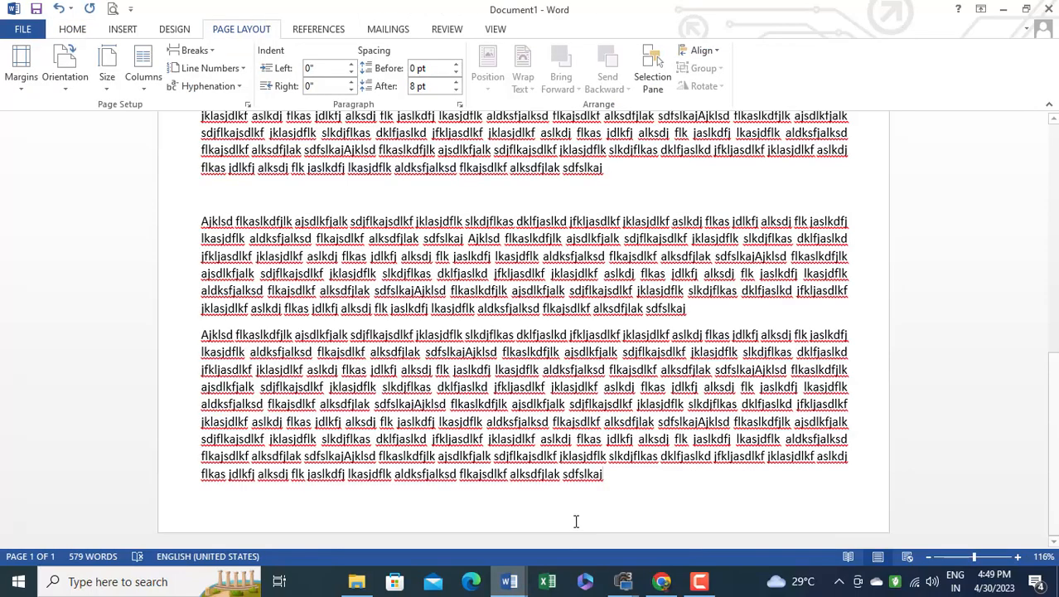
Delete all the sample text from Document1
scroll(479, 360, up, 10)
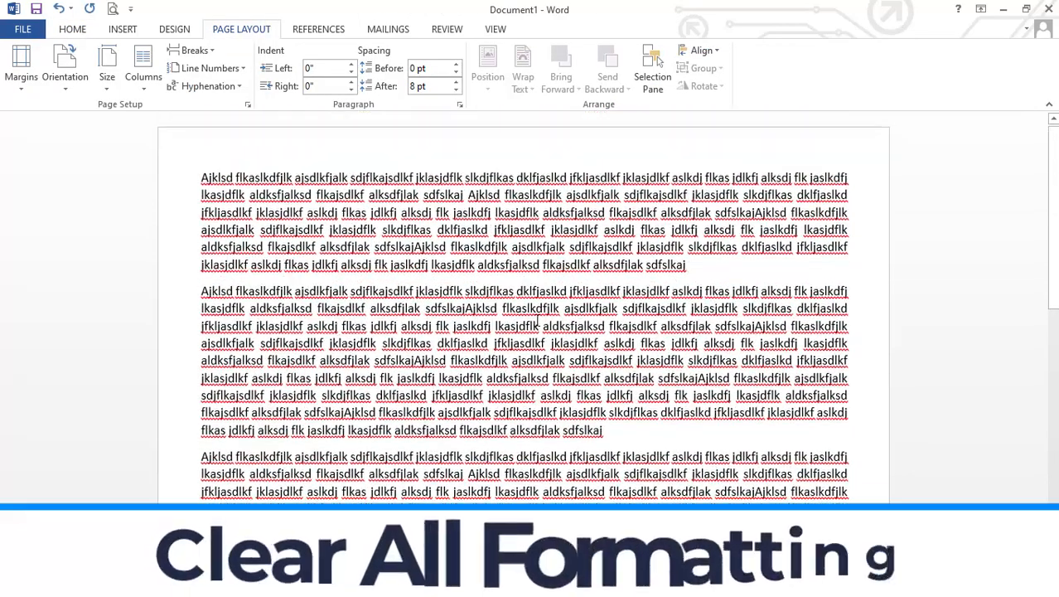
click(72, 29)
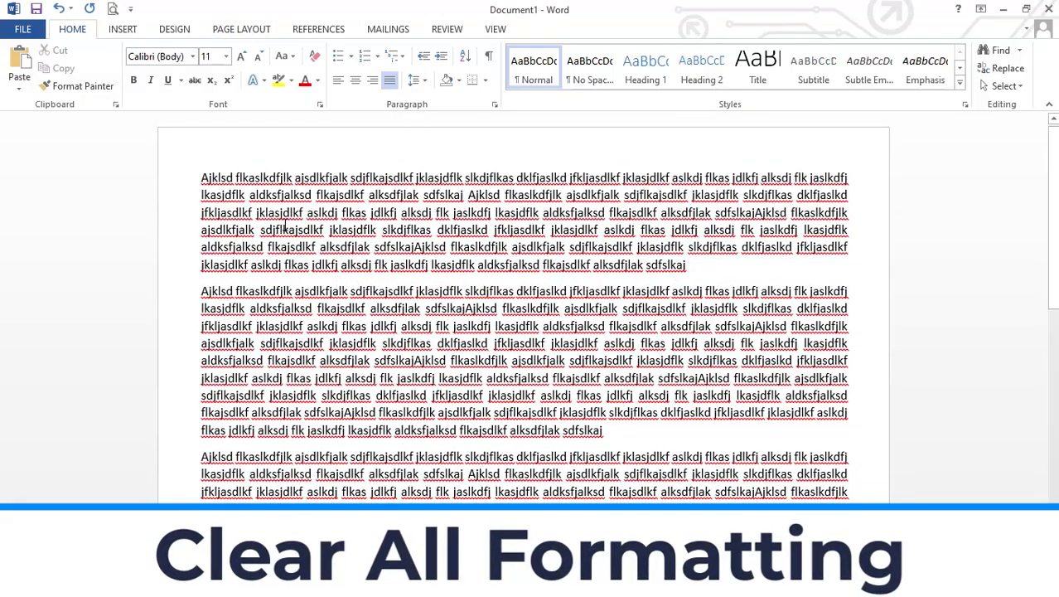
key(ctrl+a)
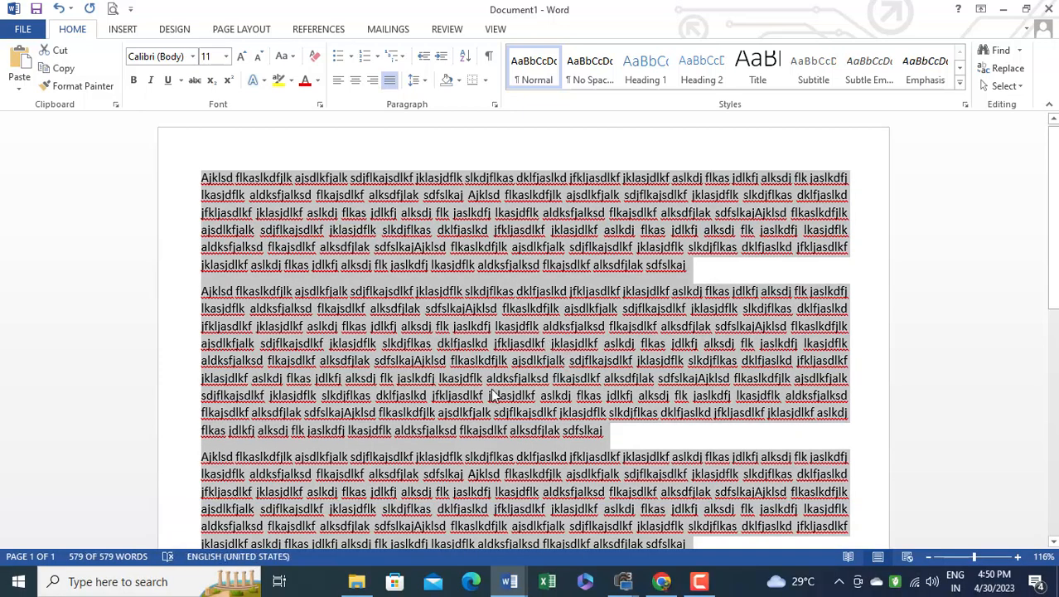
key(Delete)
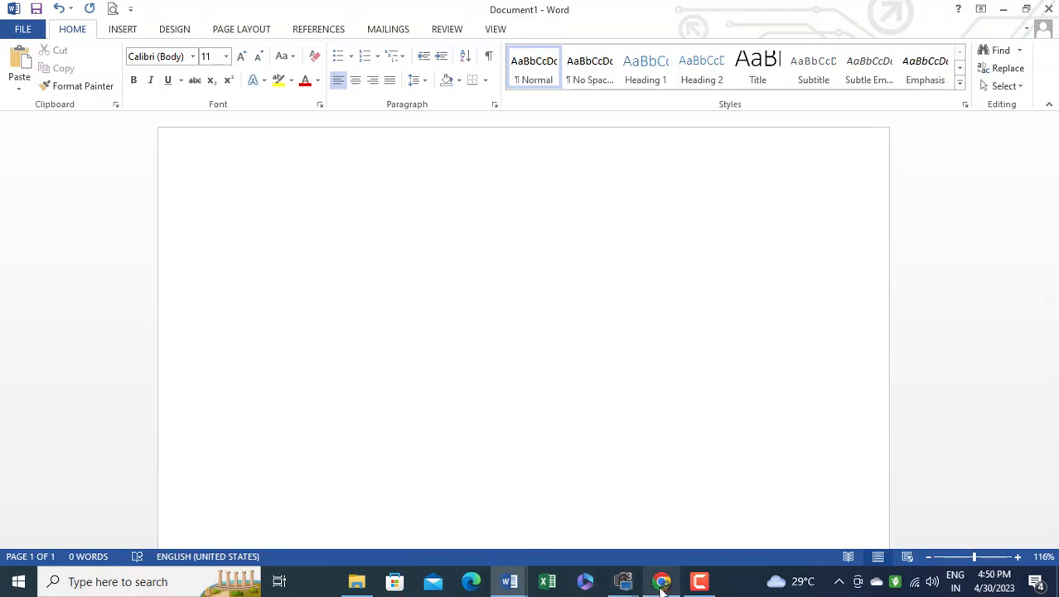
Switch to Chrome and open the Advanced HTML notes page on dotnetinstitute.org
click(661, 581)
scroll(779, 126, up, 5)
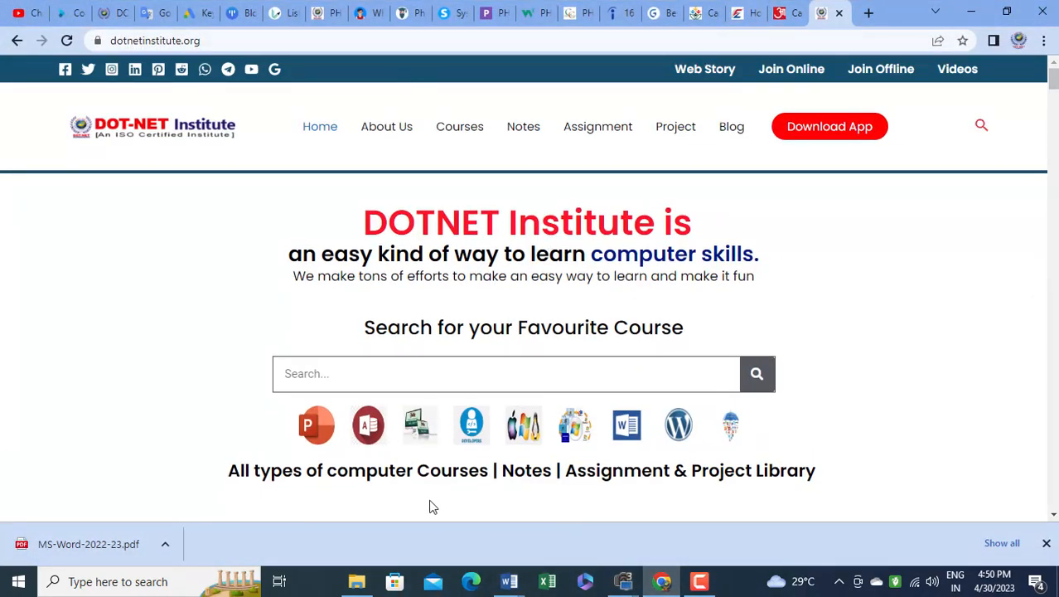
scroll(429, 506, down, 15)
scroll(539, 329, up, 3)
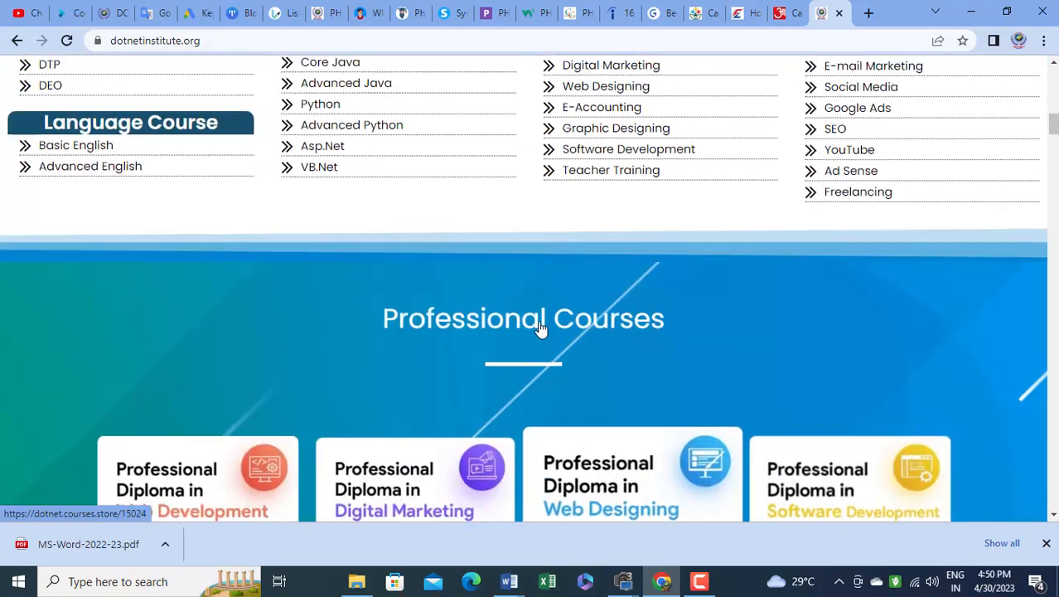
scroll(539, 329, up, 3)
click(866, 103)
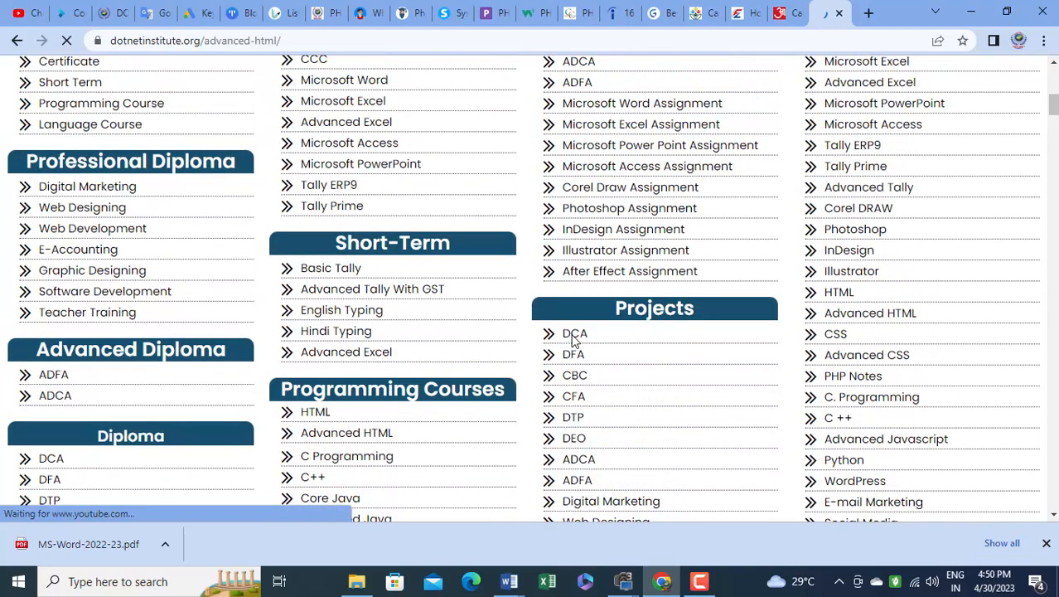
Copy the page content from the Advanced HTML heading through the Lesson-20 HTML 5 MIGRATION entry
scroll(447, 356, down, 4)
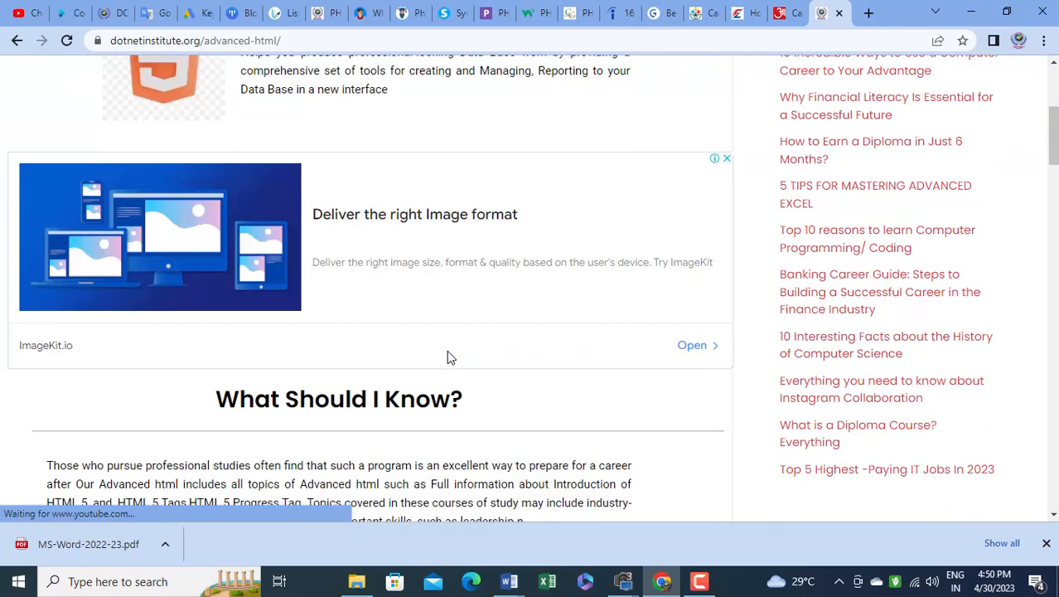
scroll(447, 355, down, 5)
scroll(447, 355, up, 8)
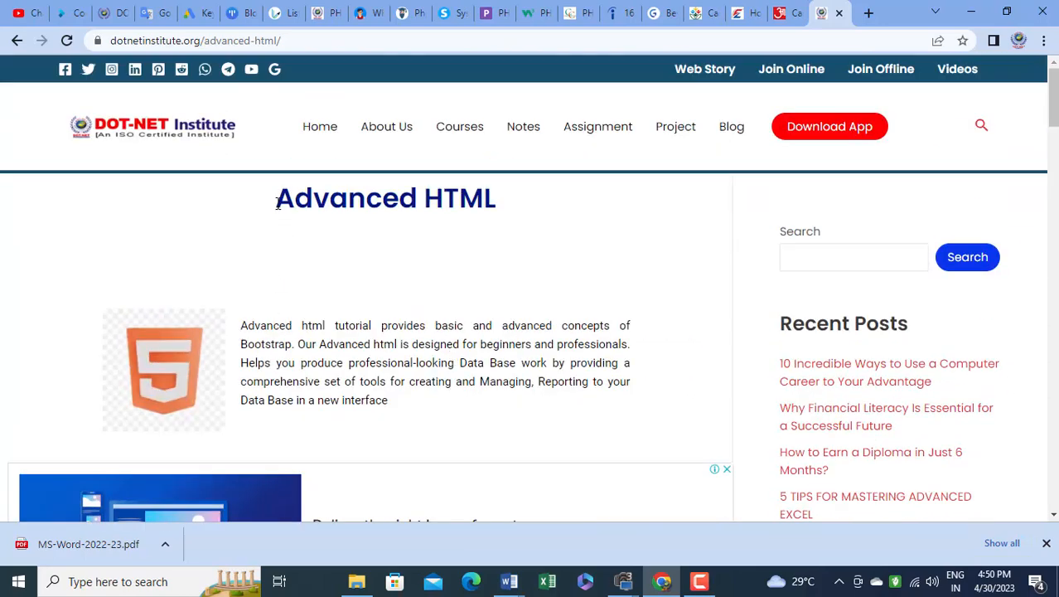
drag(278, 204, 424, 406)
scroll(421, 406, down, 8)
scroll(422, 406, down, 7)
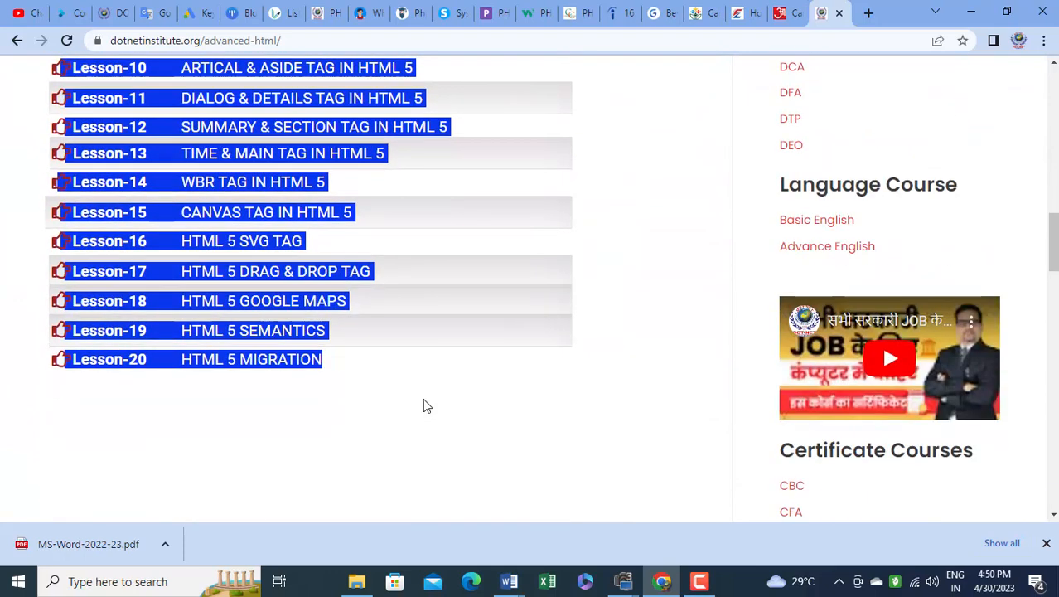
key(ctrl+c)
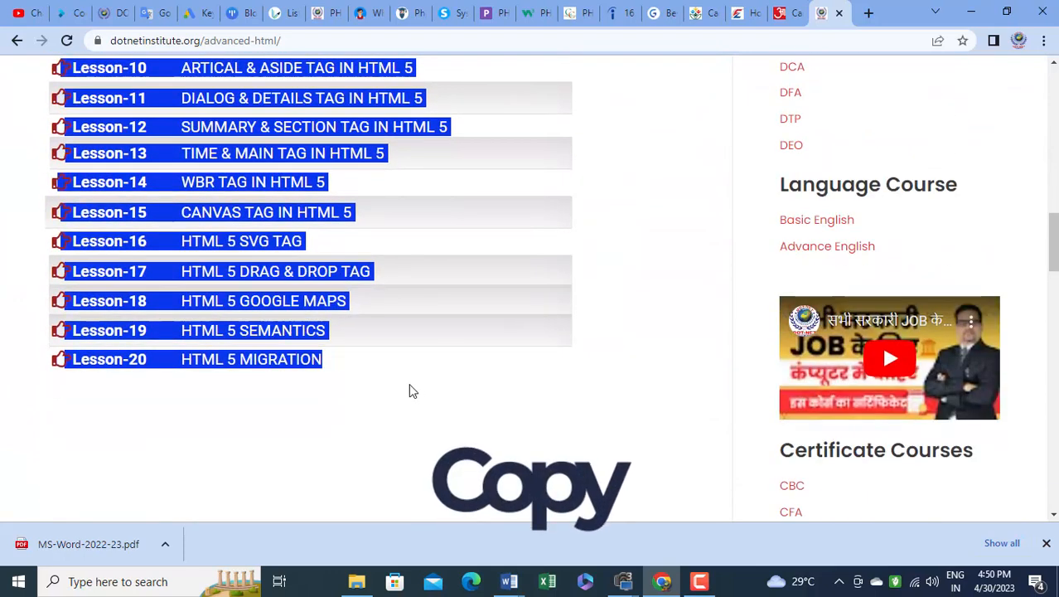
Switch back to Document1 in Word and paste the copied web content into the empty page
click(509, 582)
click(563, 530)
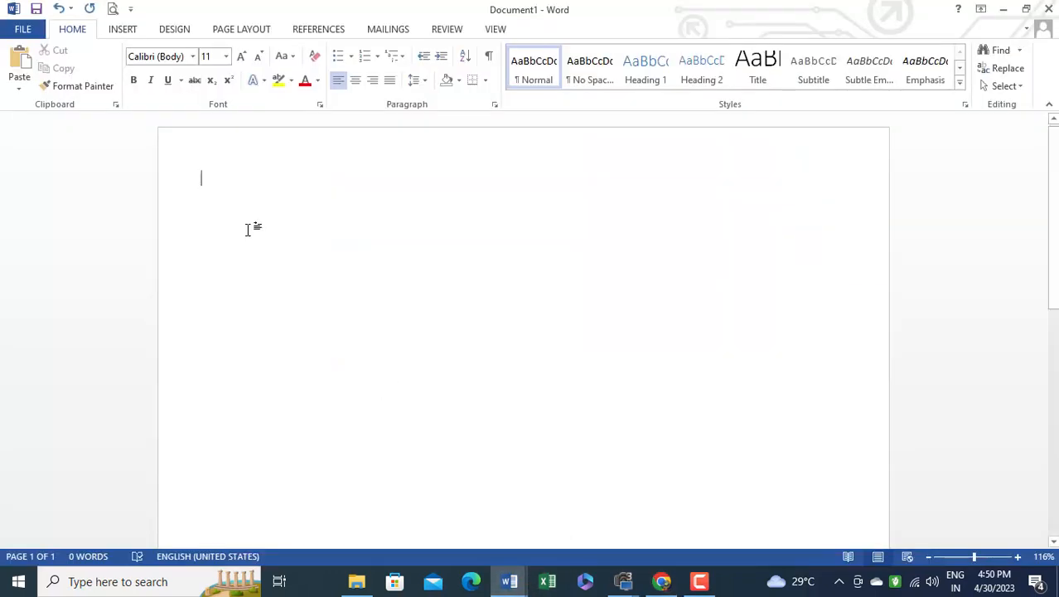
key(ctrl+v)
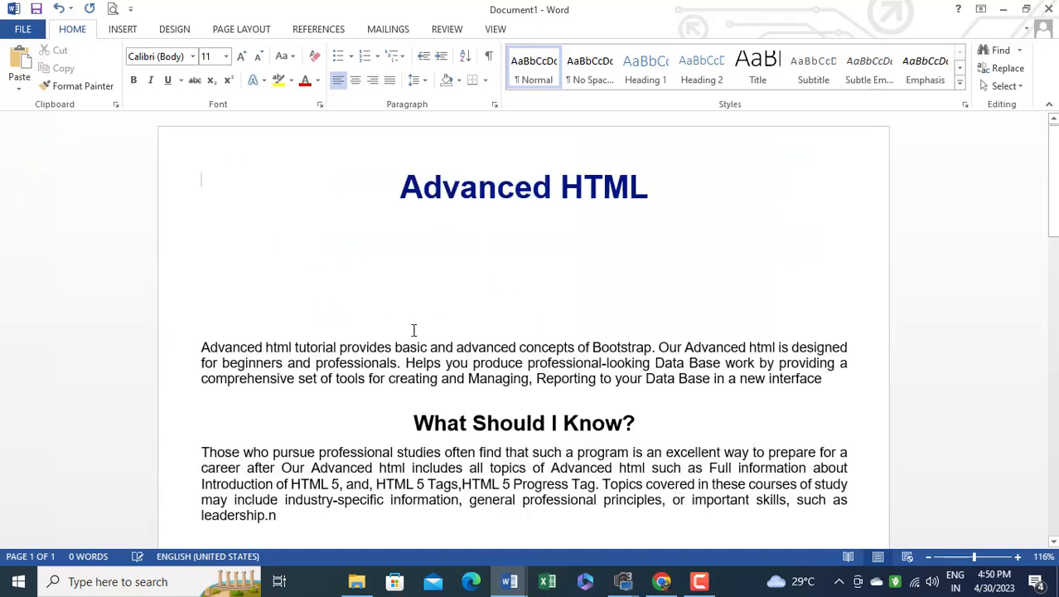
Clear all formatting from the entire pasted Advanced HTML text
scroll(418, 322, up, 12)
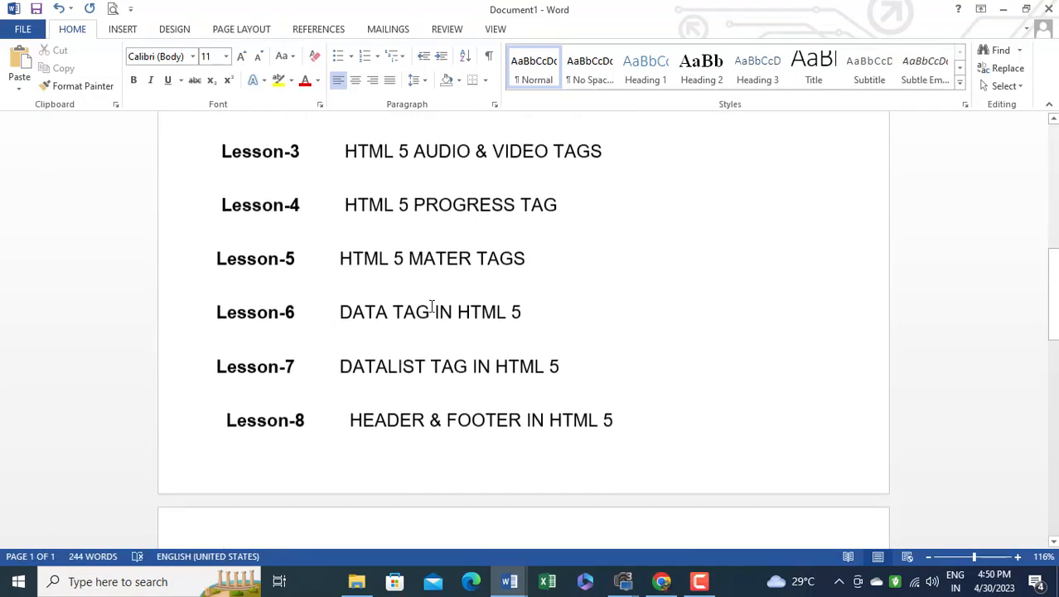
scroll(431, 307, up, 6)
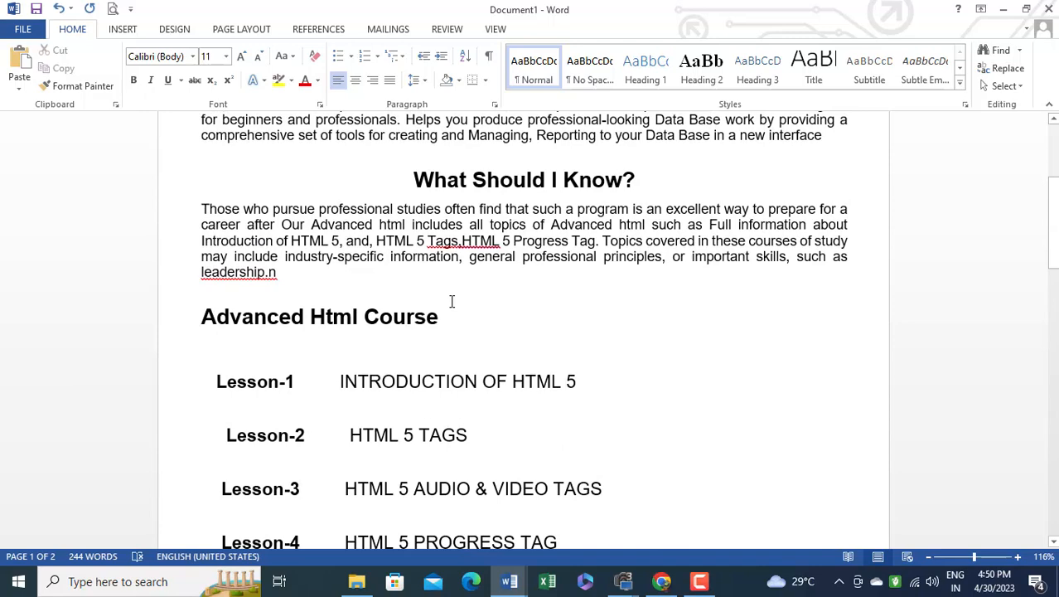
scroll(453, 302, up, 6)
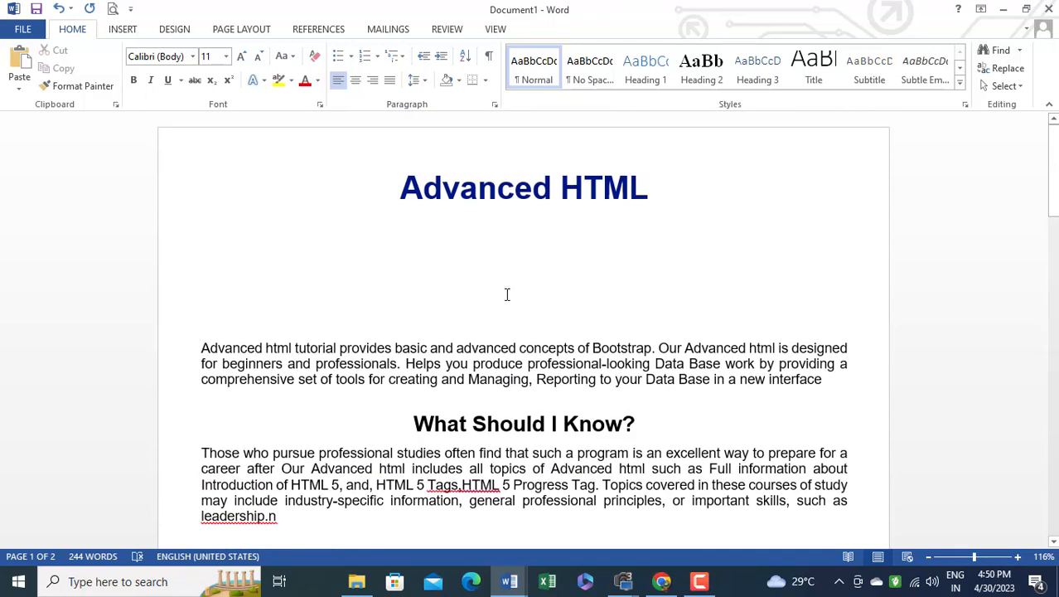
scroll(507, 307, down, 15)
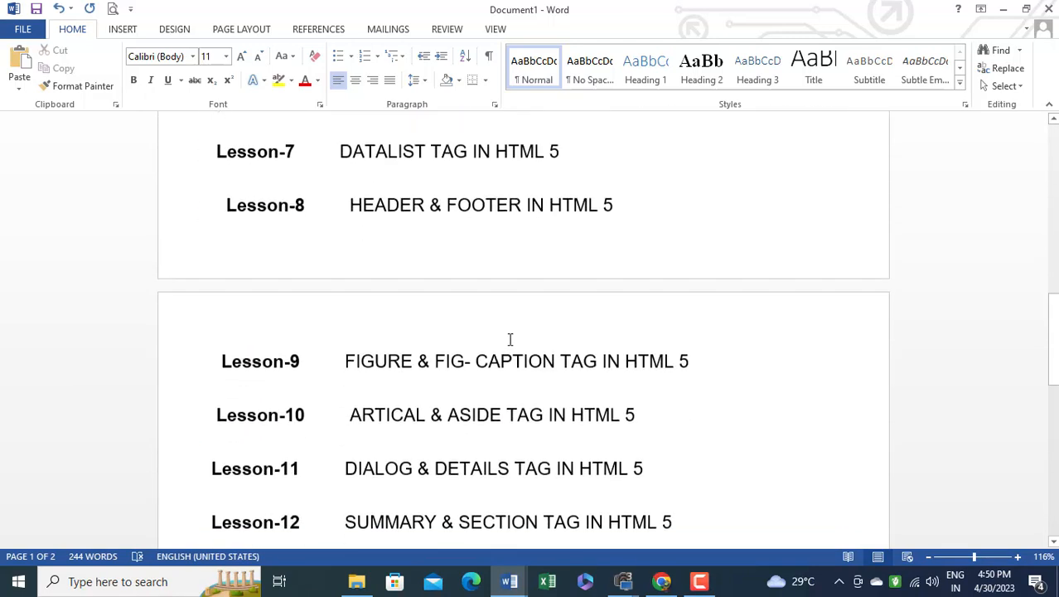
scroll(510, 339, up, 9)
scroll(510, 337, down, 6)
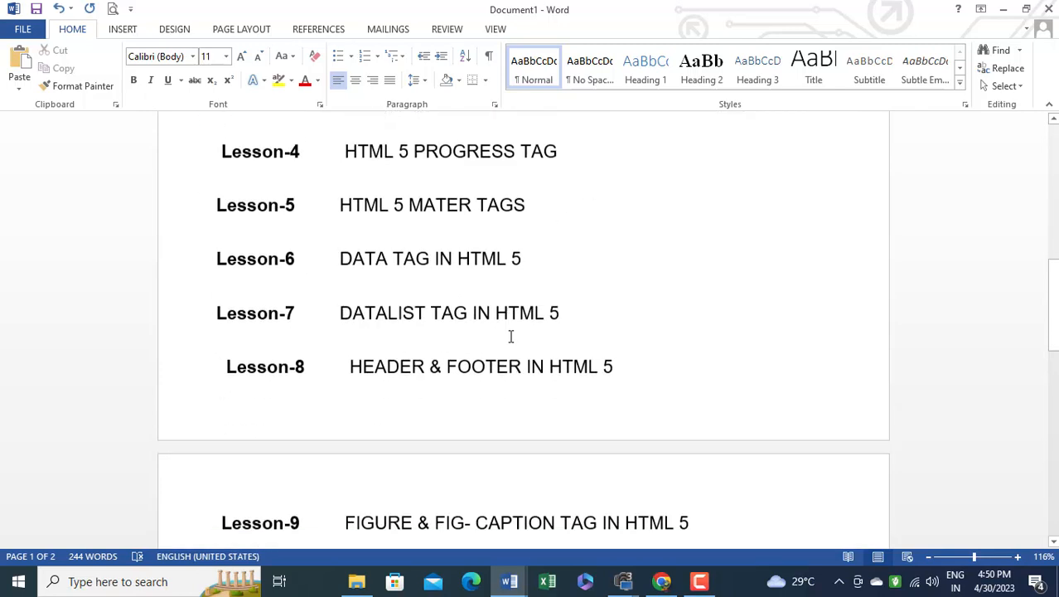
scroll(511, 336, up, 12)
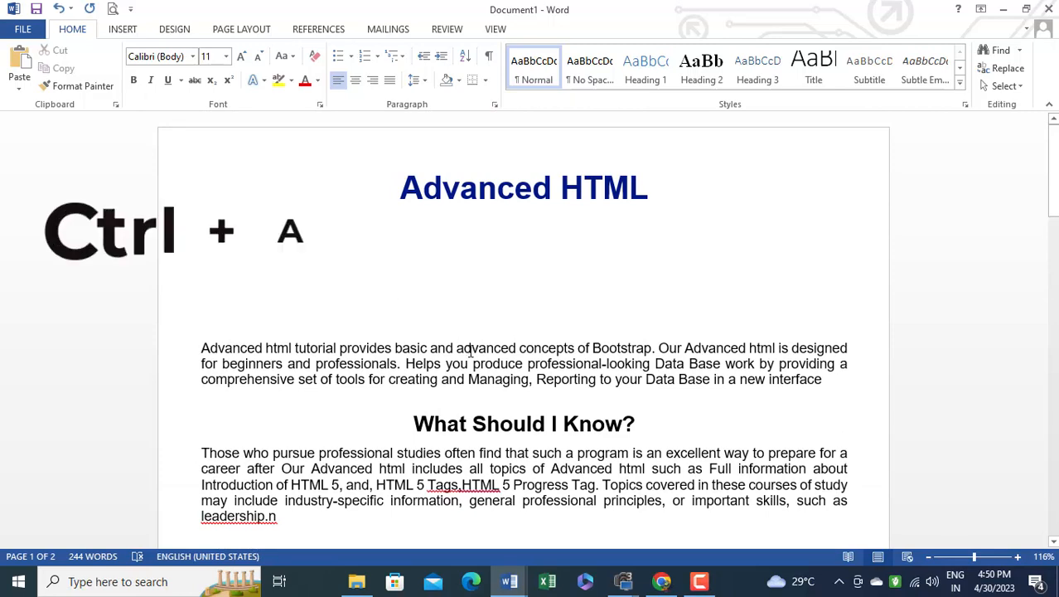
key(ctrl+a)
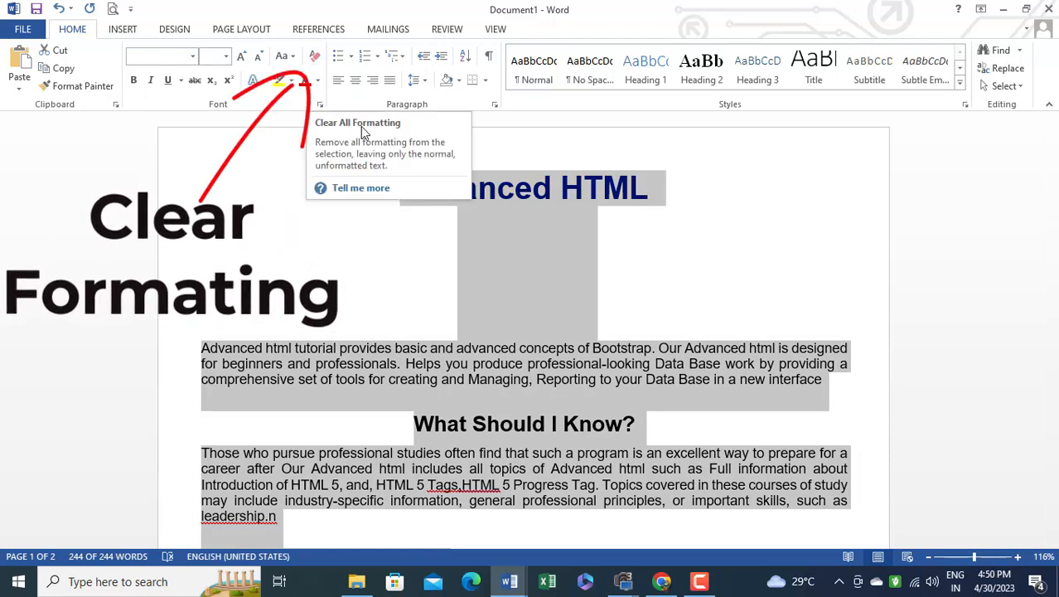
click(315, 60)
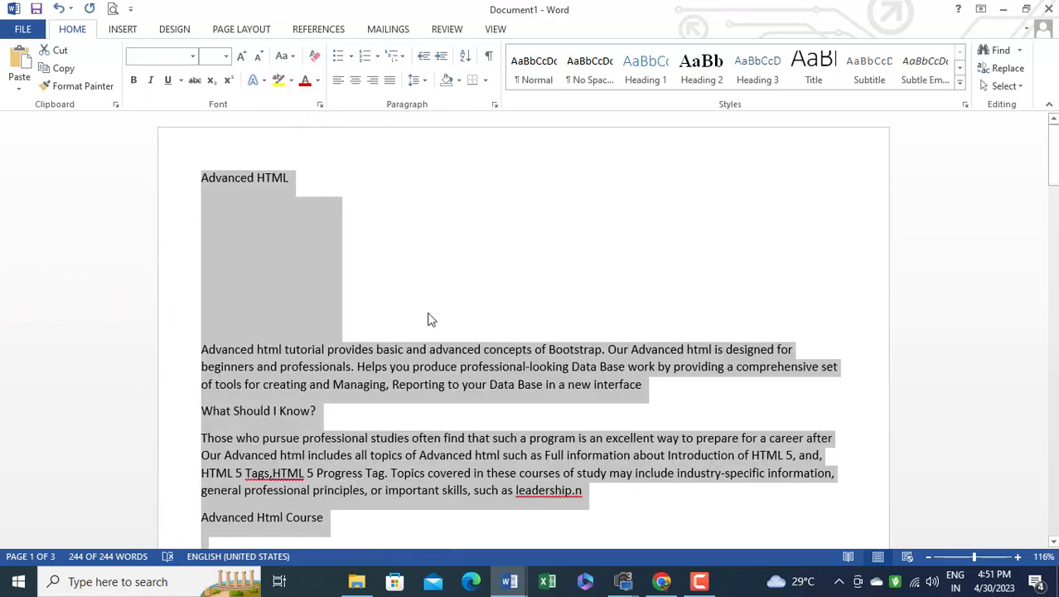
Examine the document after clearing the formatting, from the Advanced HTML title down through the linked lesson list
scroll(430, 319, down, 3)
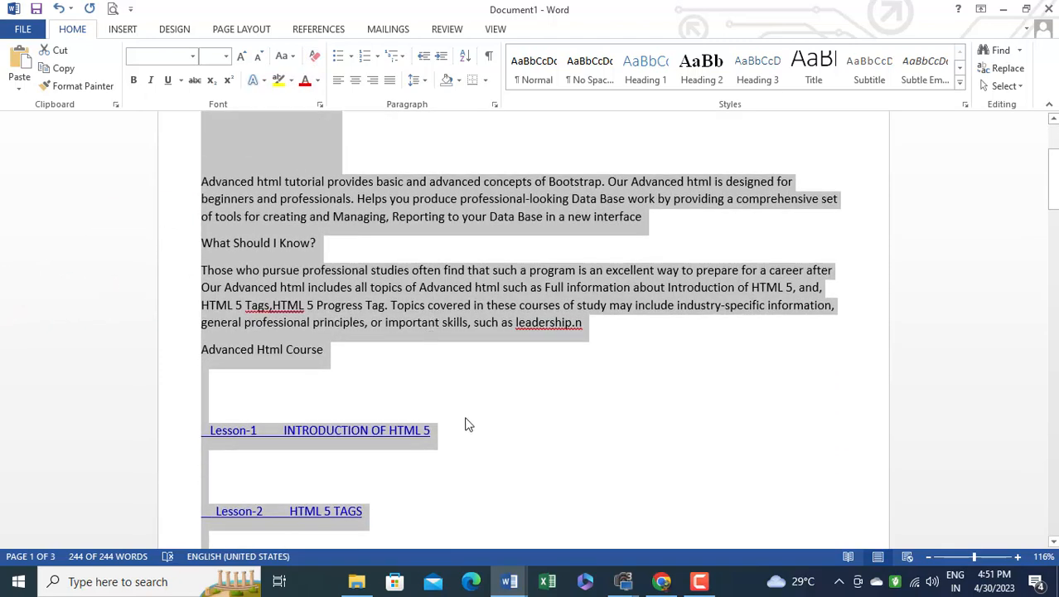
scroll(468, 407, down, 3)
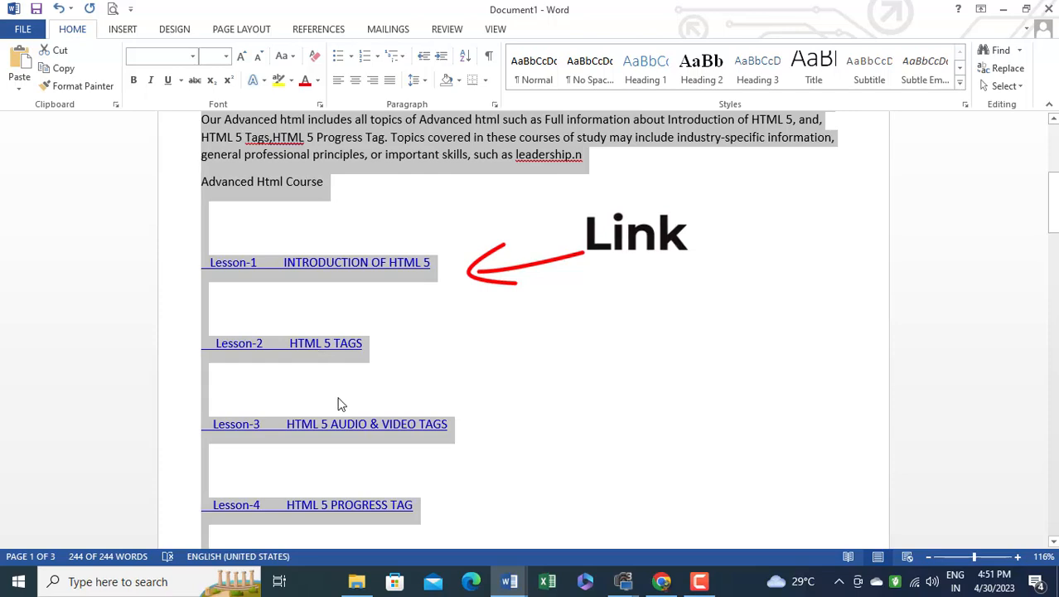
scroll(359, 296, up, 6)
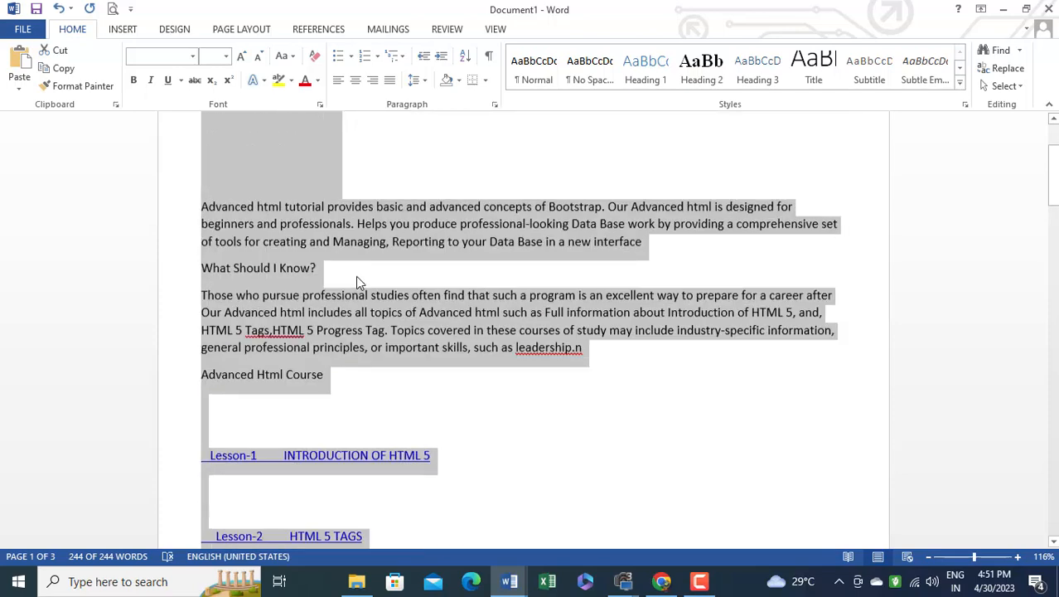
scroll(353, 295, up, 1)
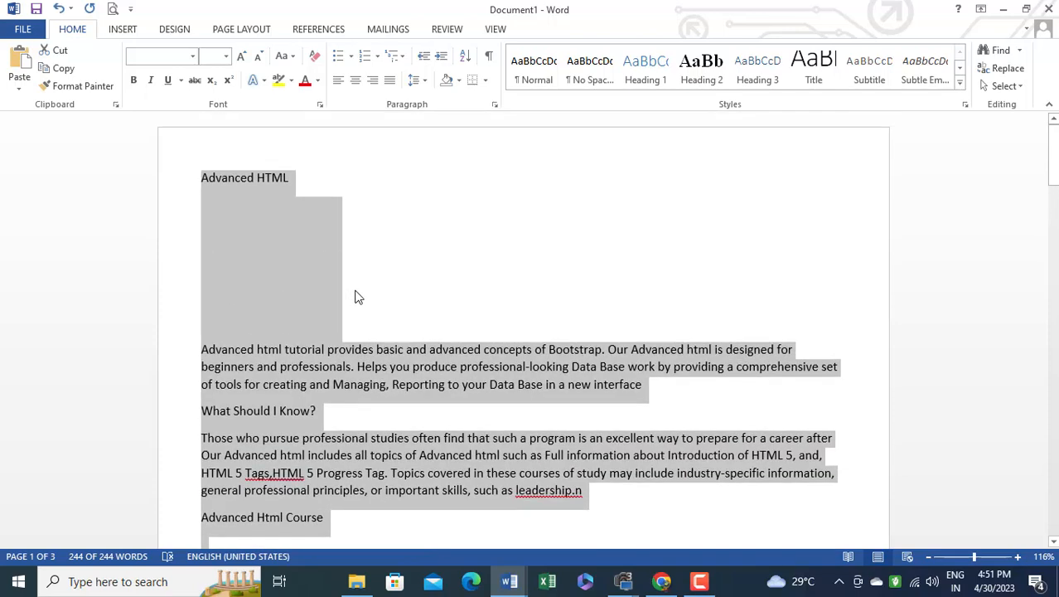
scroll(846, 352, down, 1)
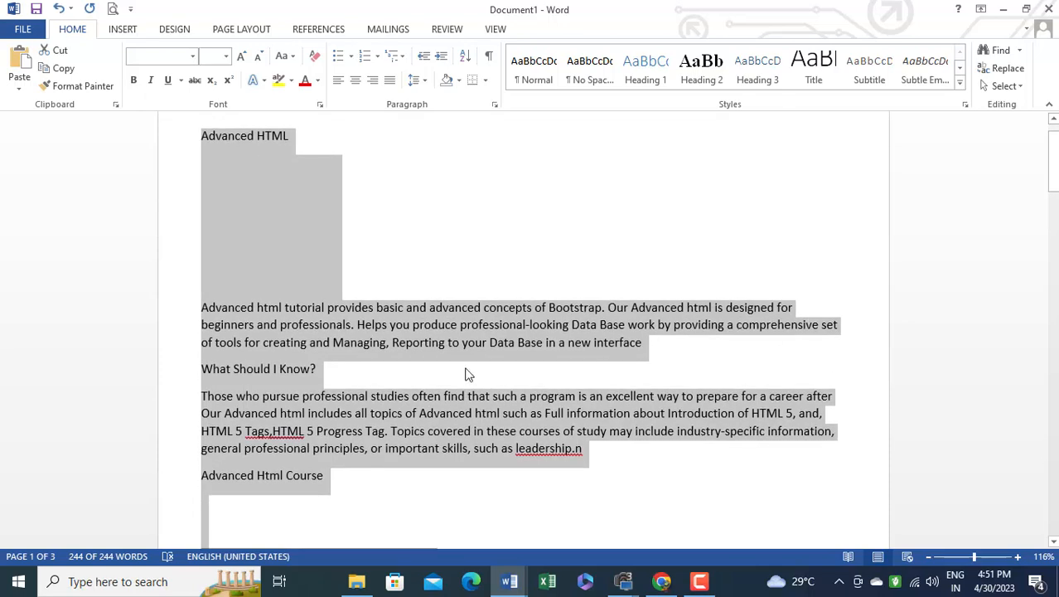
scroll(425, 324, up, 1)
scroll(534, 308, down, 18)
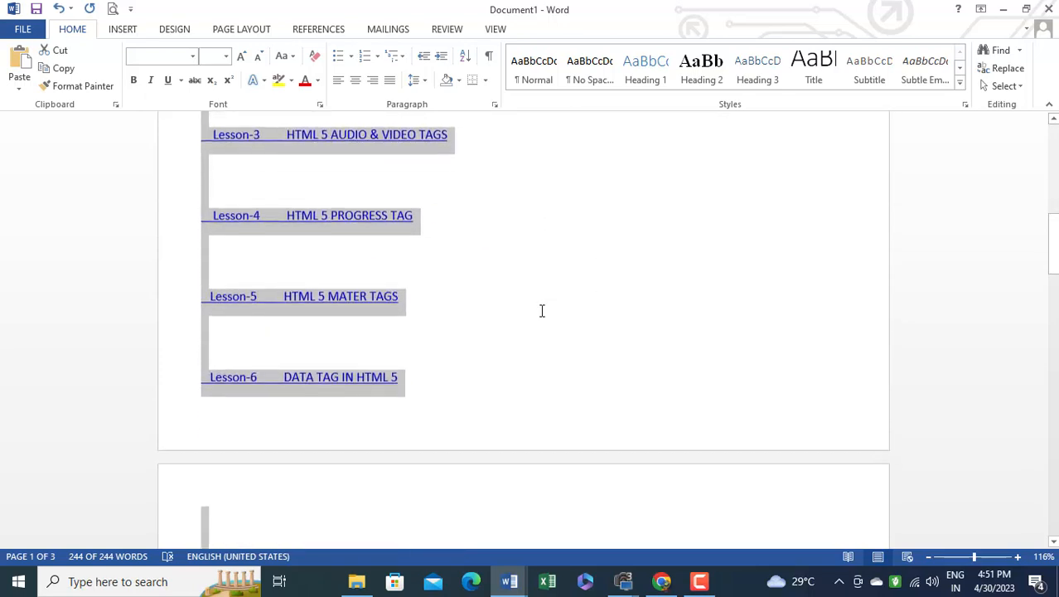
scroll(543, 315, up, 12)
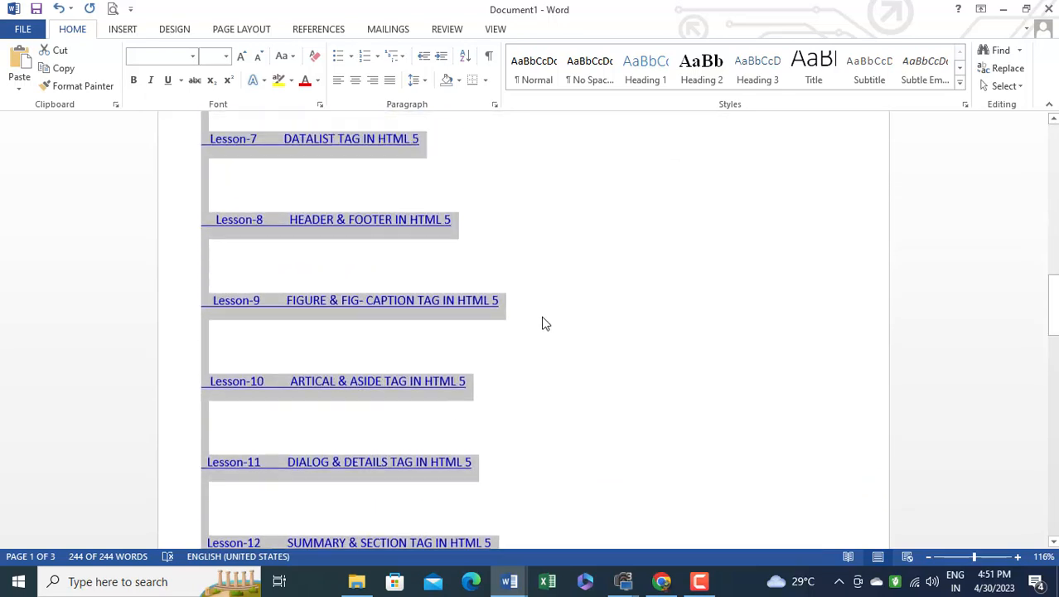
scroll(543, 323, up, 5)
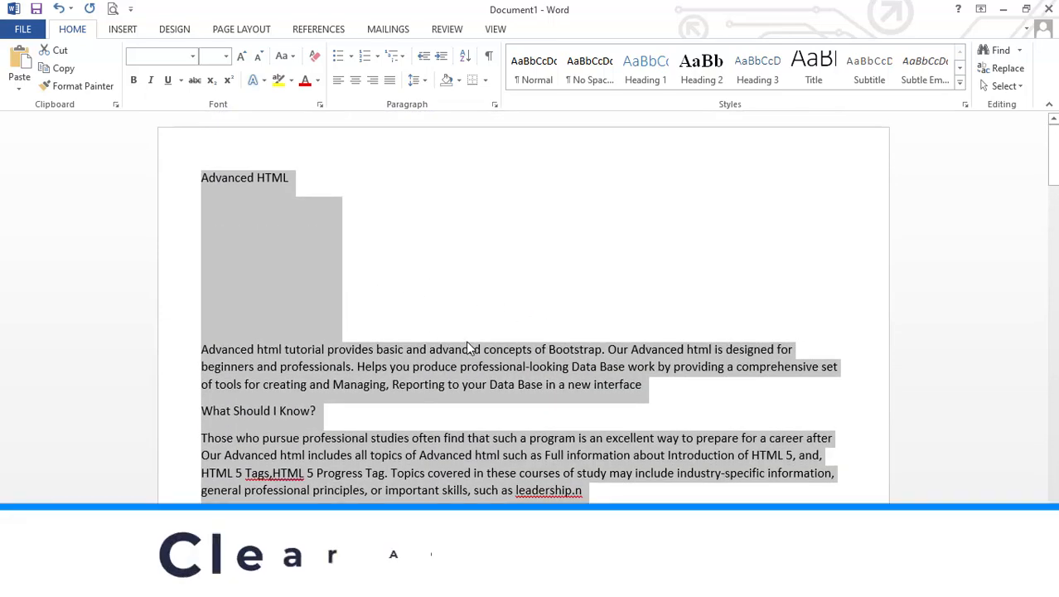
scroll(489, 342, down, 5)
scroll(521, 346, down, 3)
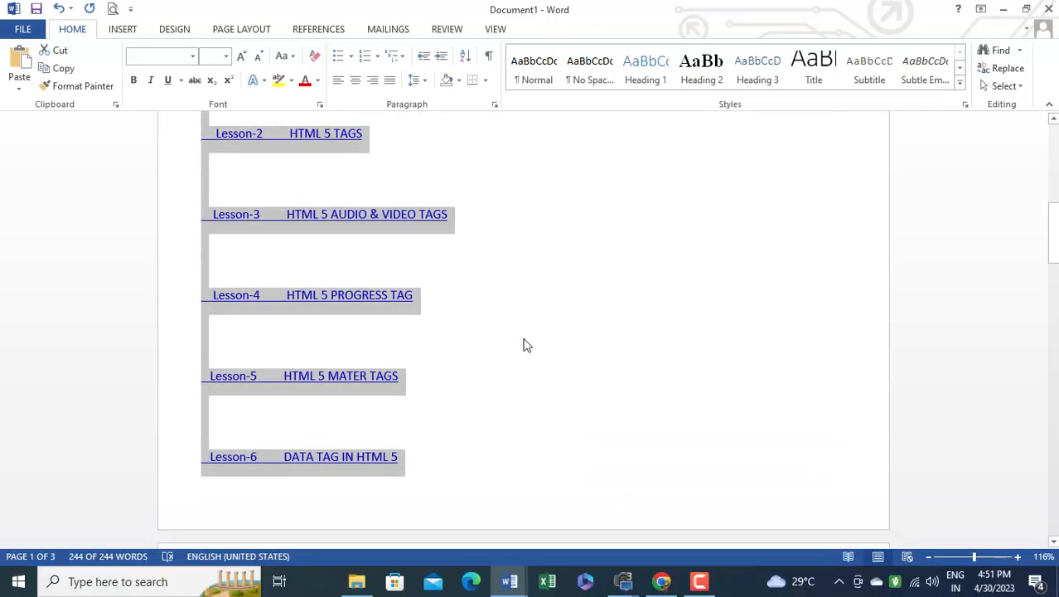
scroll(523, 344, up, 8)
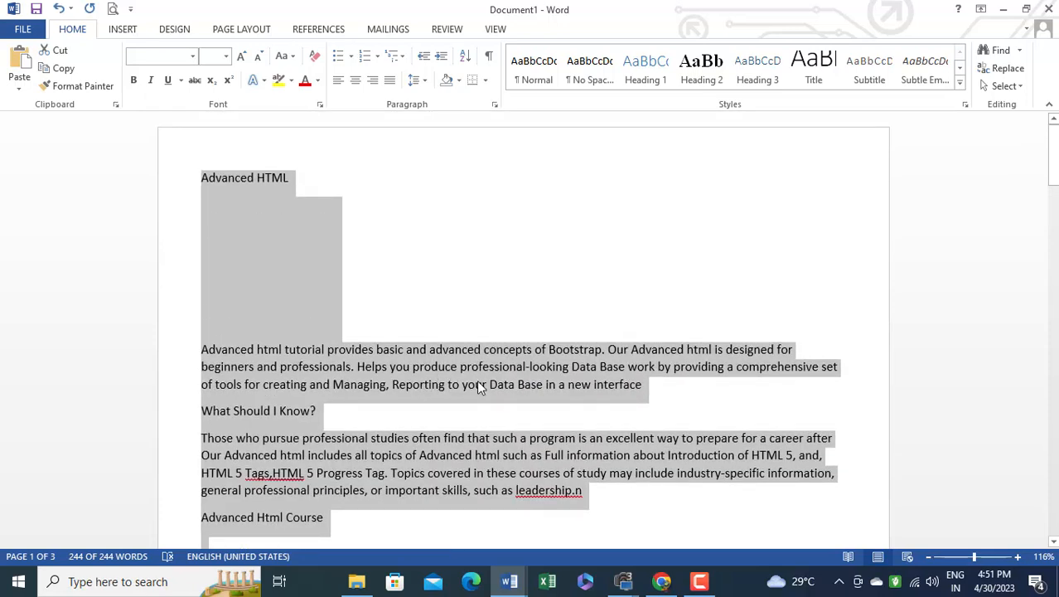
scroll(495, 394, down, 2)
scroll(496, 397, down, 4)
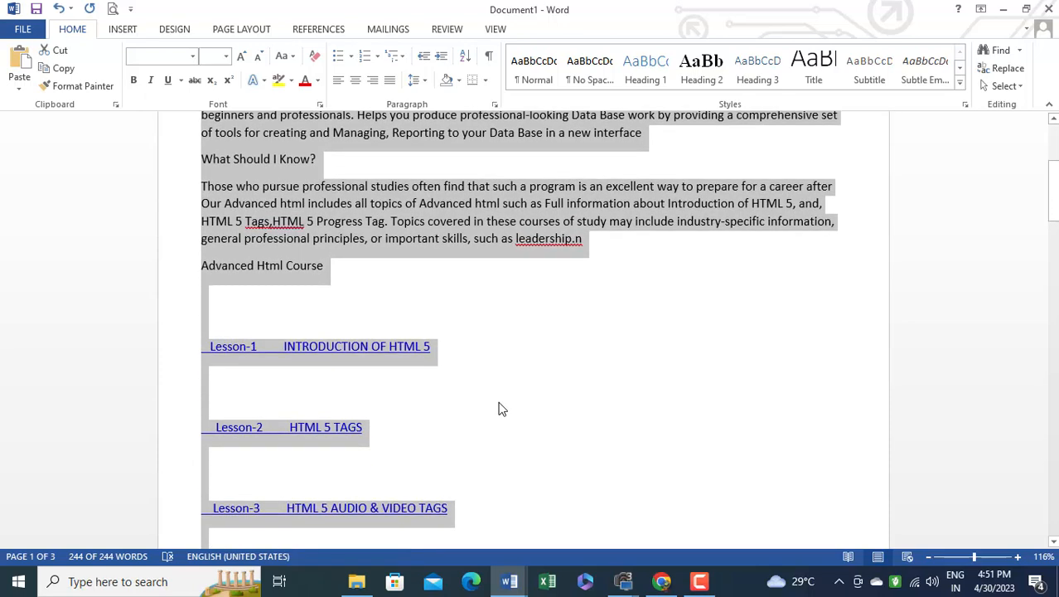
scroll(553, 367, down, 3)
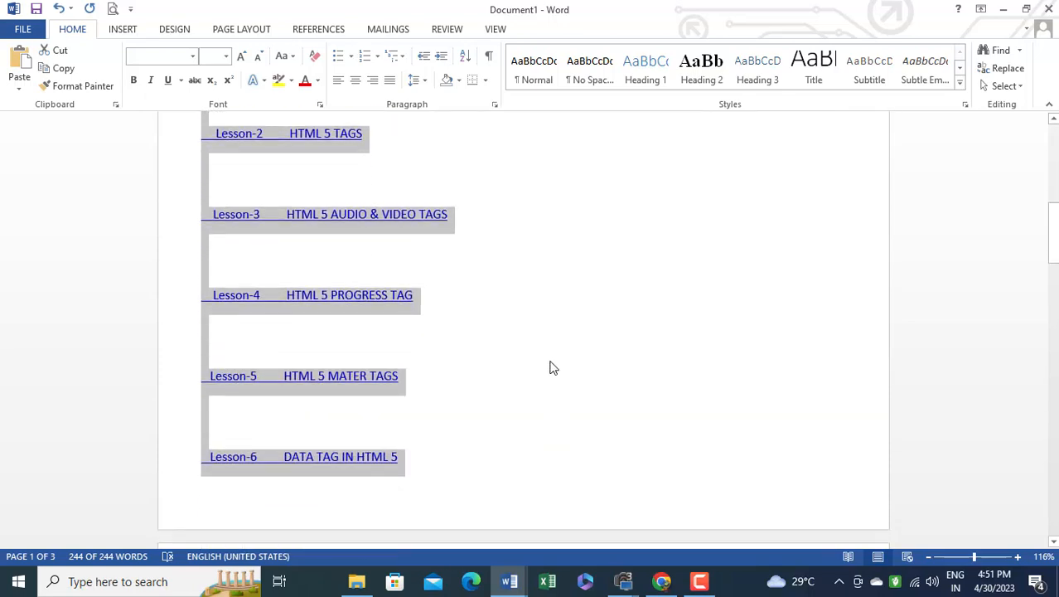
Format the entire selected web text as Arial, size 12, with justified alignment
scroll(551, 369, down, 5)
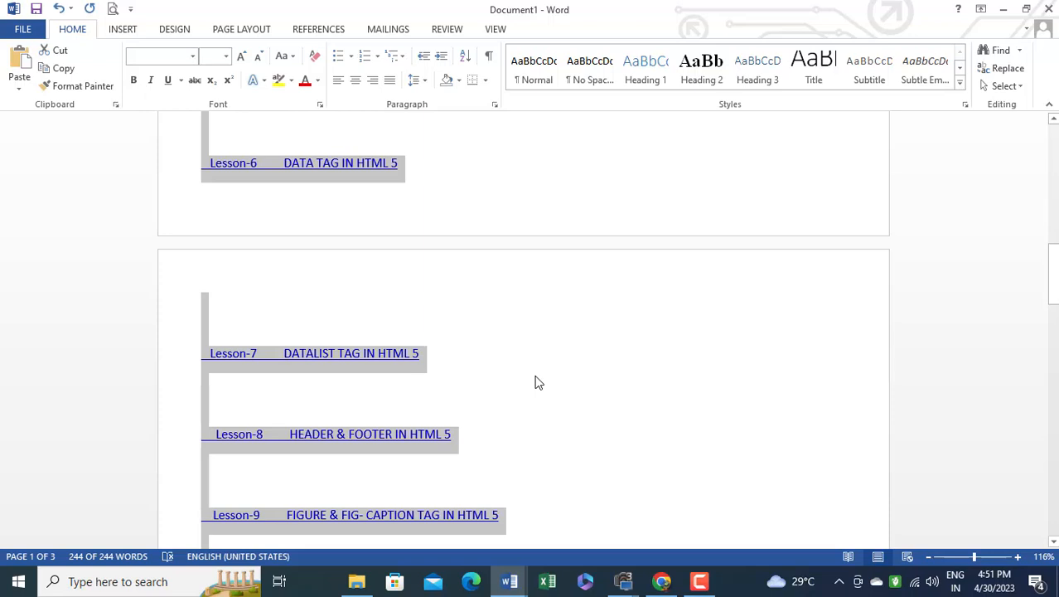
scroll(522, 380, down, 1)
scroll(506, 378, up, 6)
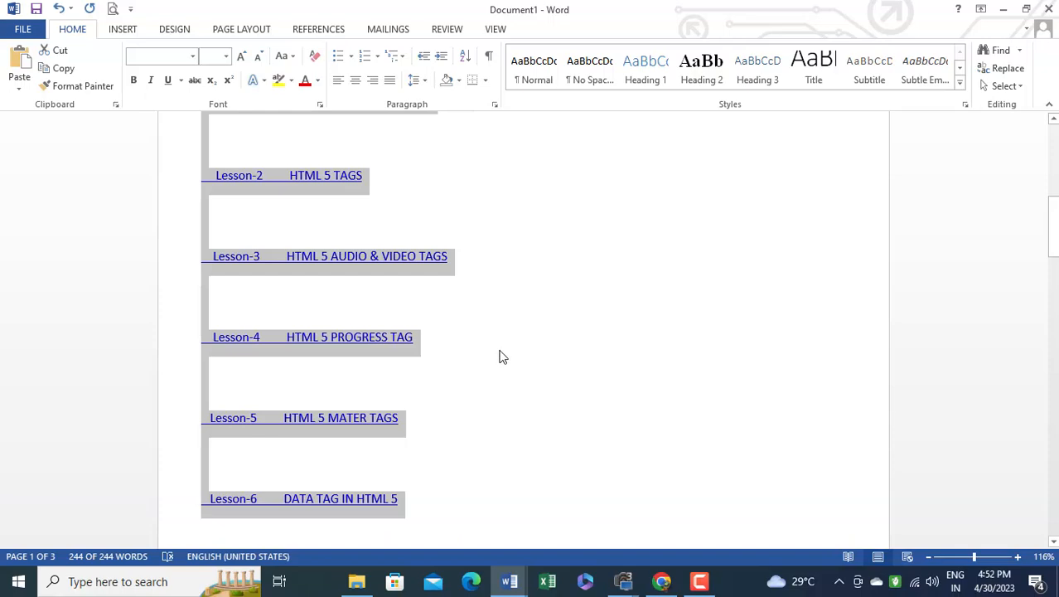
scroll(509, 275, up, 8)
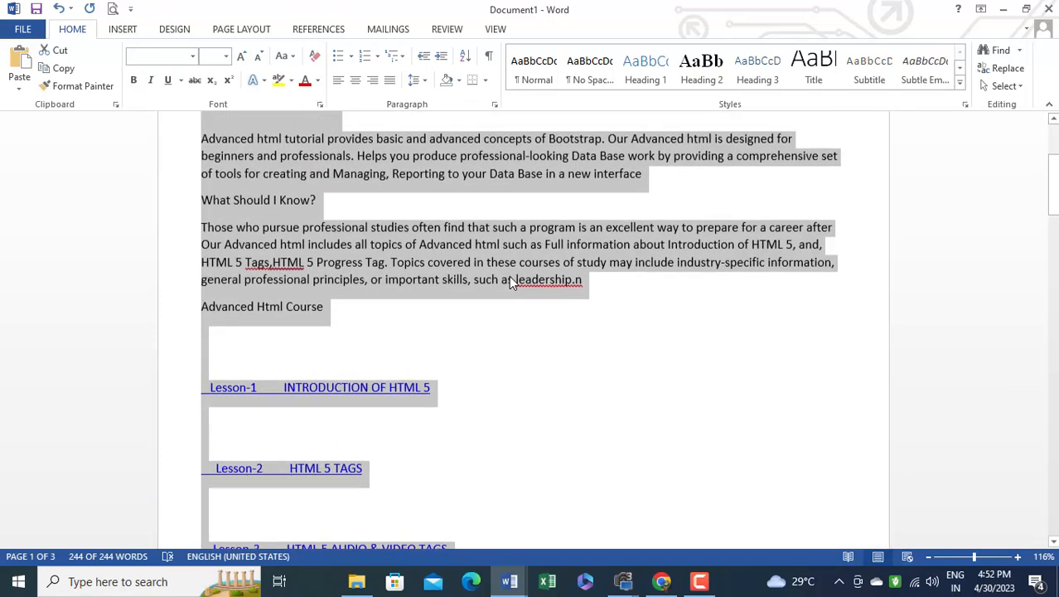
click(192, 57)
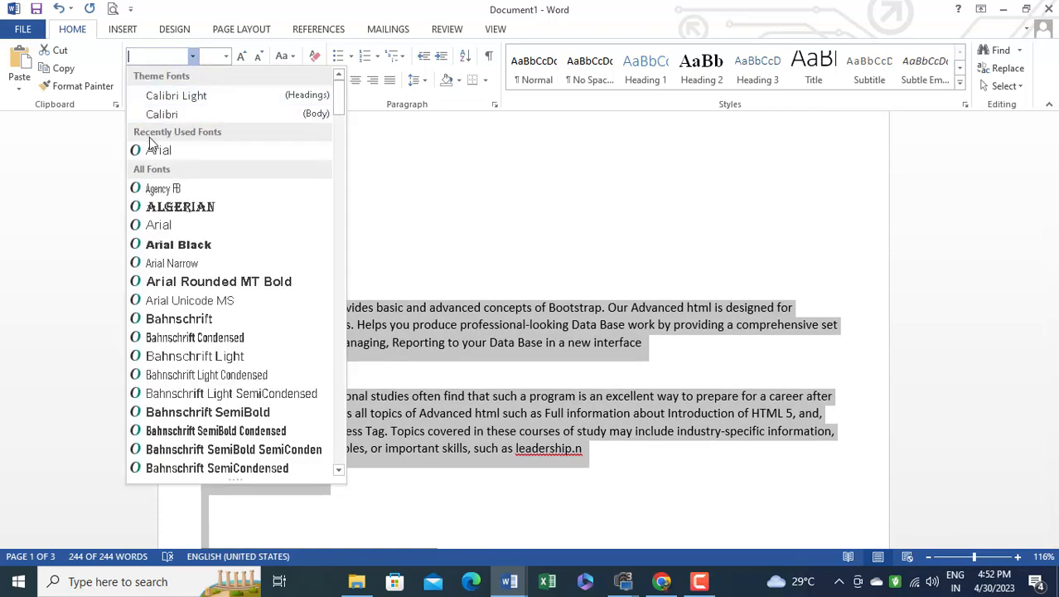
click(162, 153)
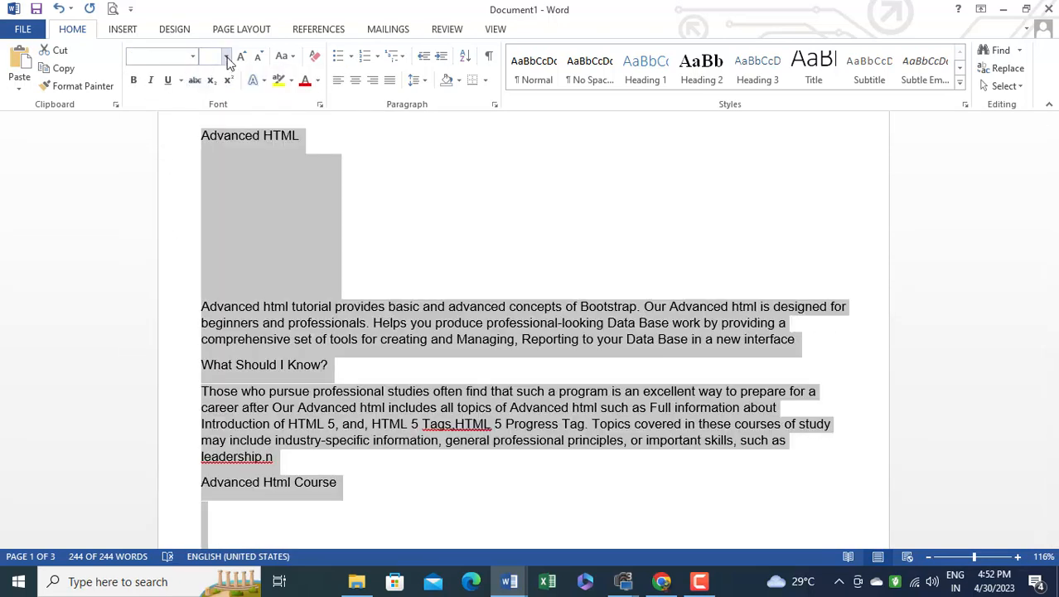
click(225, 56)
click(208, 135)
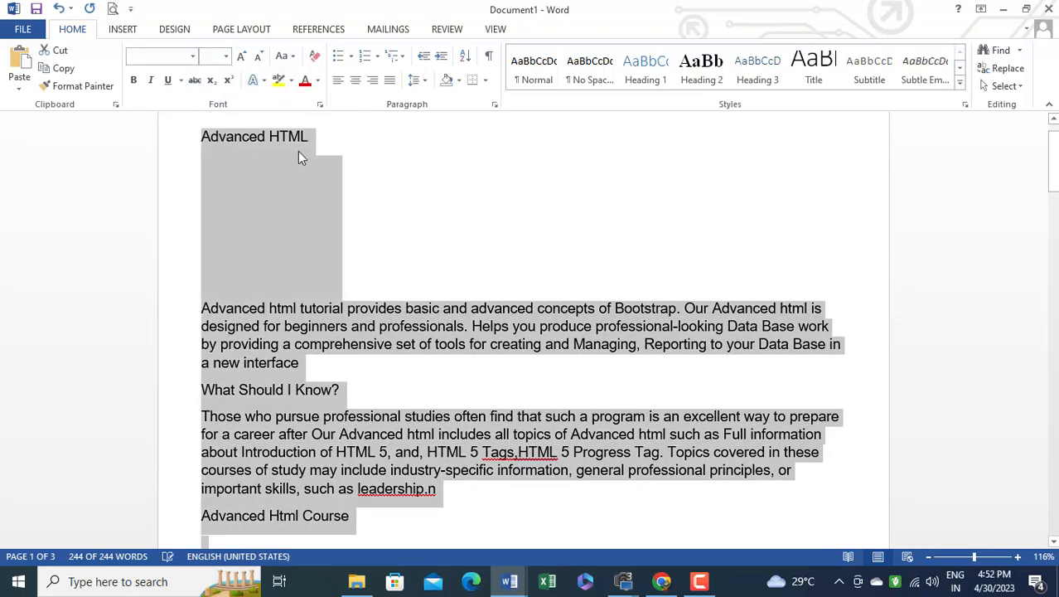
click(393, 84)
scroll(501, 350, down, 5)
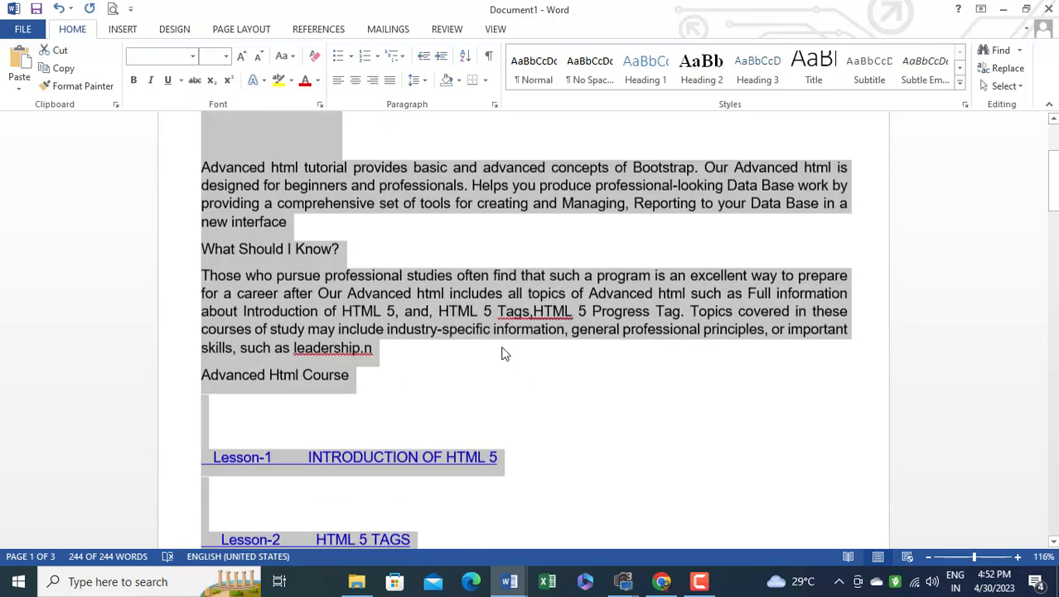
scroll(501, 355, up, 5)
click(290, 220)
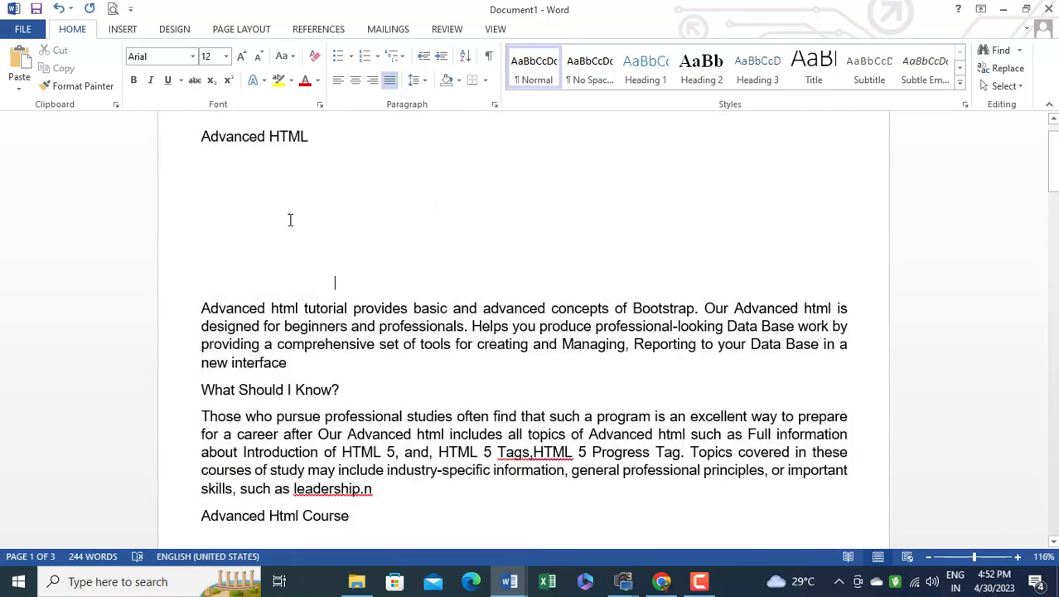
Centre the Advanced HTML title and delete the empty drawing object between it and the first paragraph
drag(315, 139, 201, 137)
click(406, 189)
drag(315, 138, 201, 138)
click(355, 80)
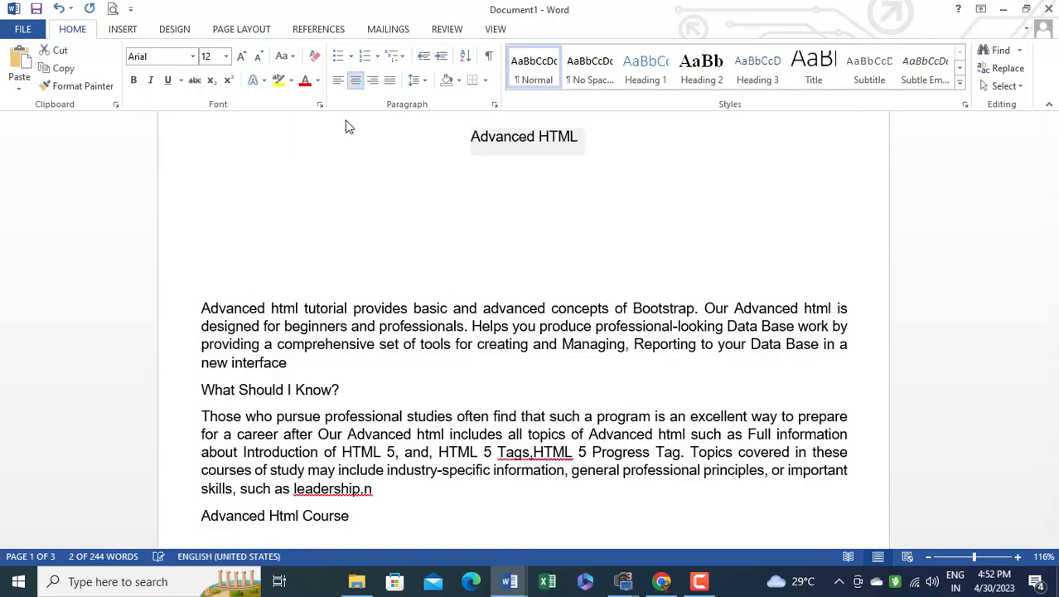
click(286, 216)
key(Delete)
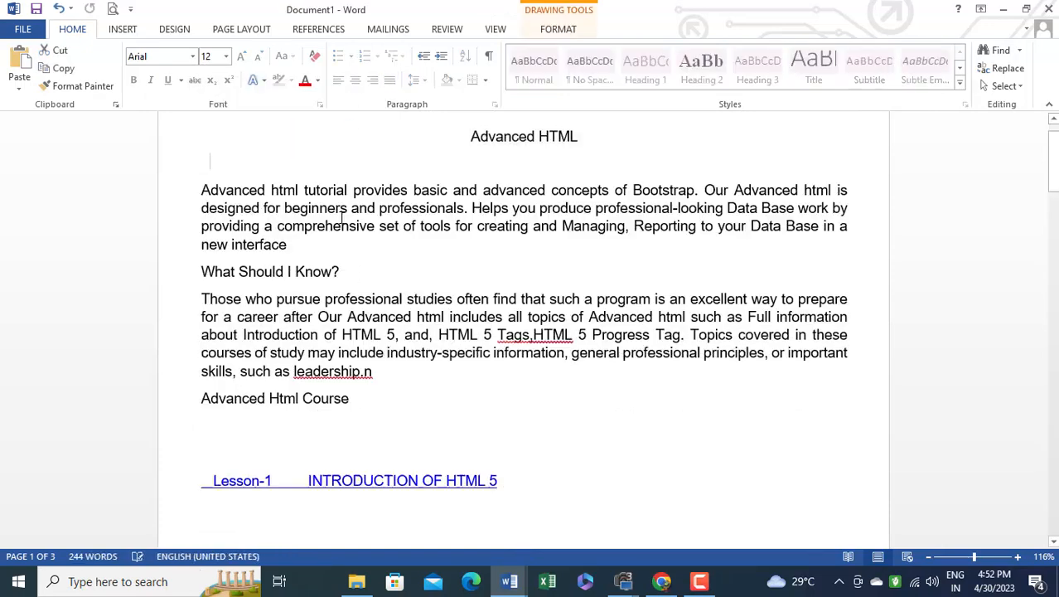
Remove the hyperlinks from the Lesson-1, Lesson-2 and Lesson-3 entries in the course list
scroll(458, 329, down, 5)
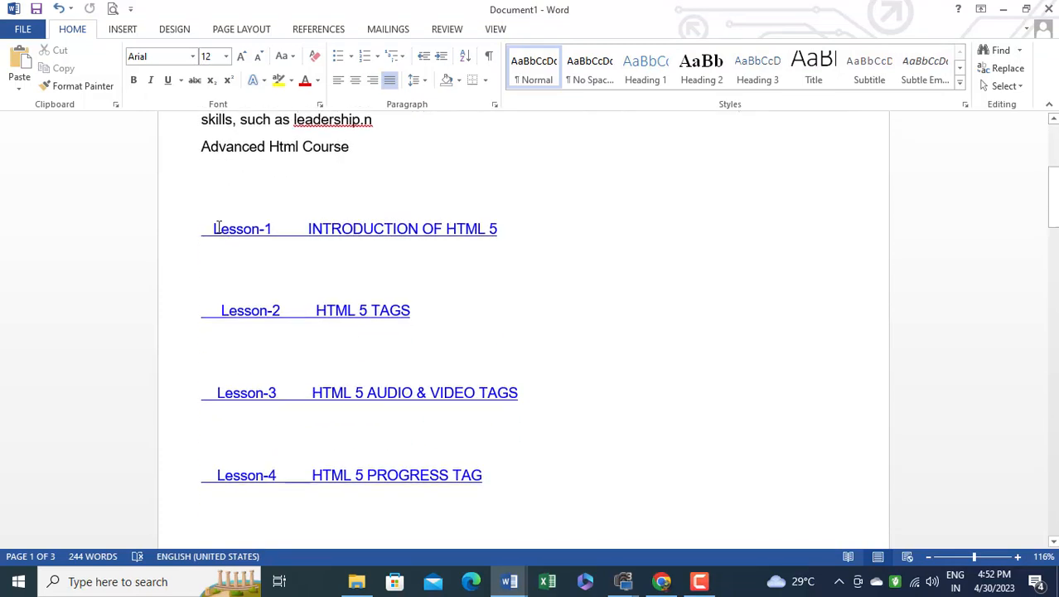
drag(502, 231, 201, 231)
right_click(338, 236)
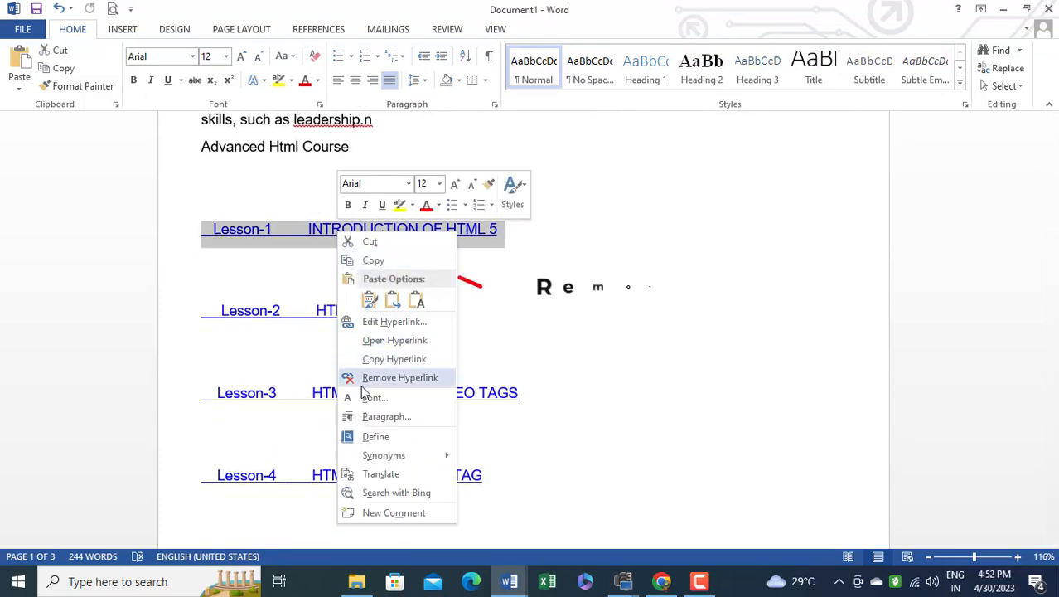
click(394, 375)
drag(418, 310, 200, 308)
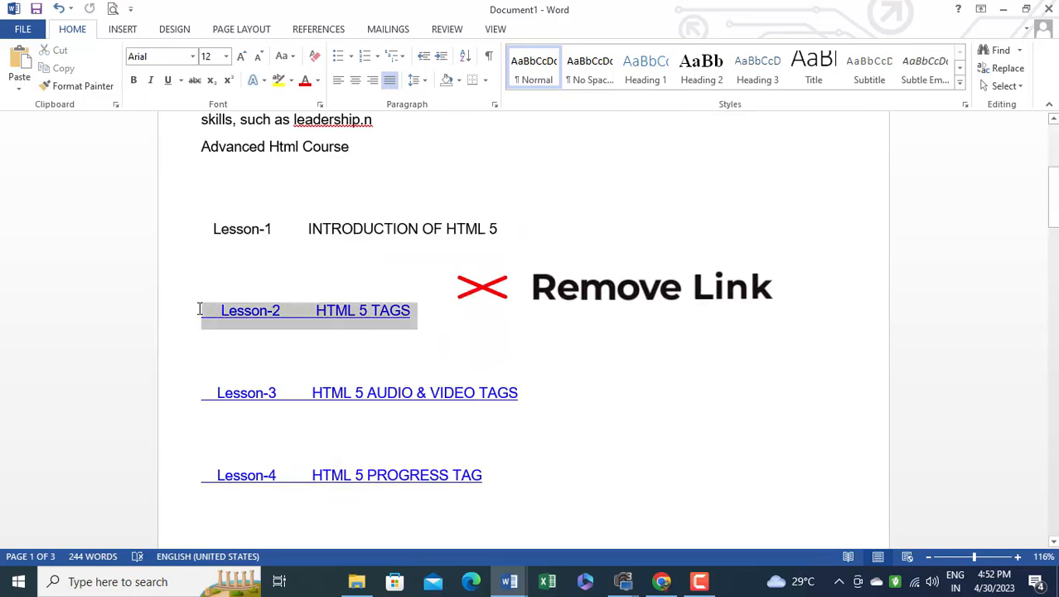
right_click(282, 318)
click(365, 168)
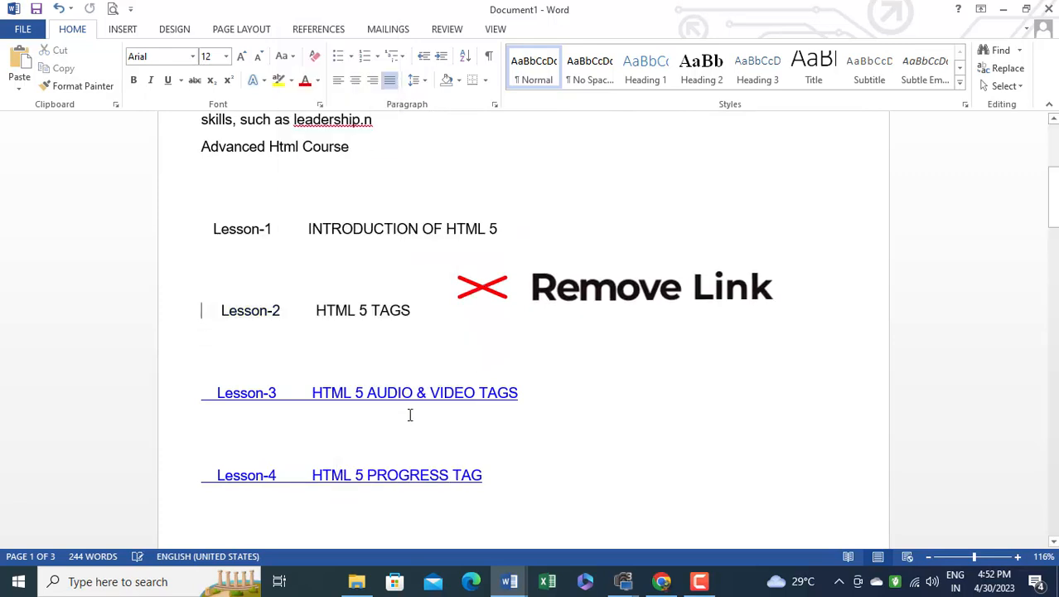
drag(518, 392, 200, 392)
right_click(302, 391)
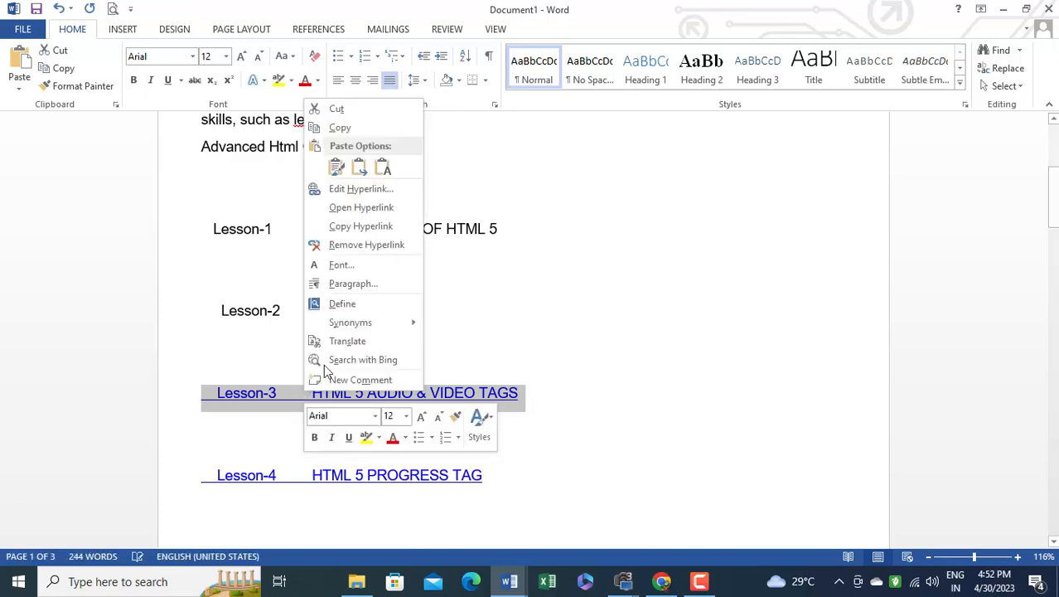
click(348, 252)
Examine the reformatted document from its title through the remaining lesson links, including a 10% overview of all its pages
scroll(319, 337, down, 3)
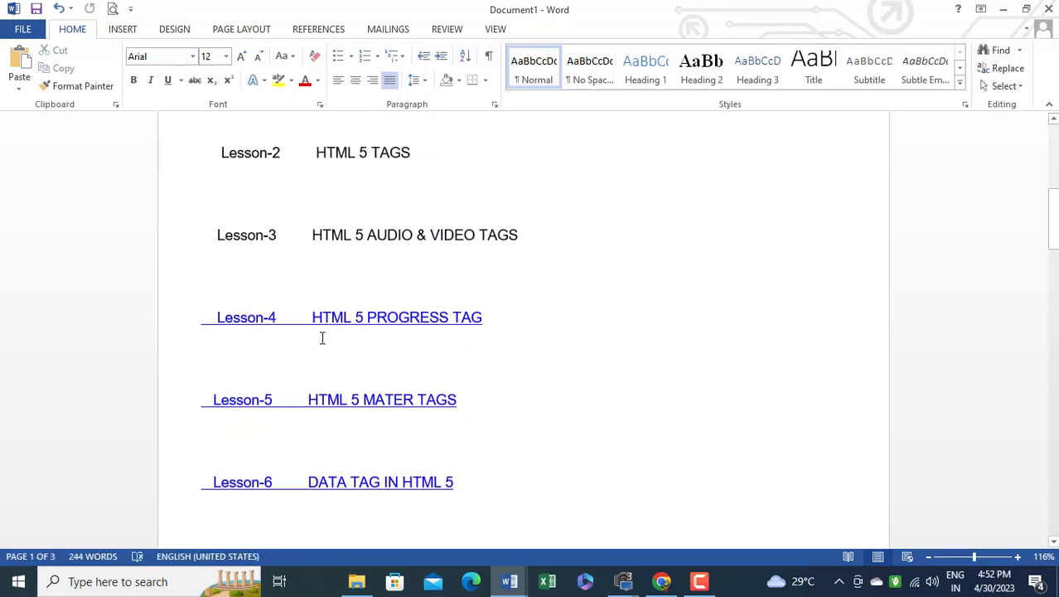
scroll(333, 338, up, 1)
scroll(541, 343, up, 3)
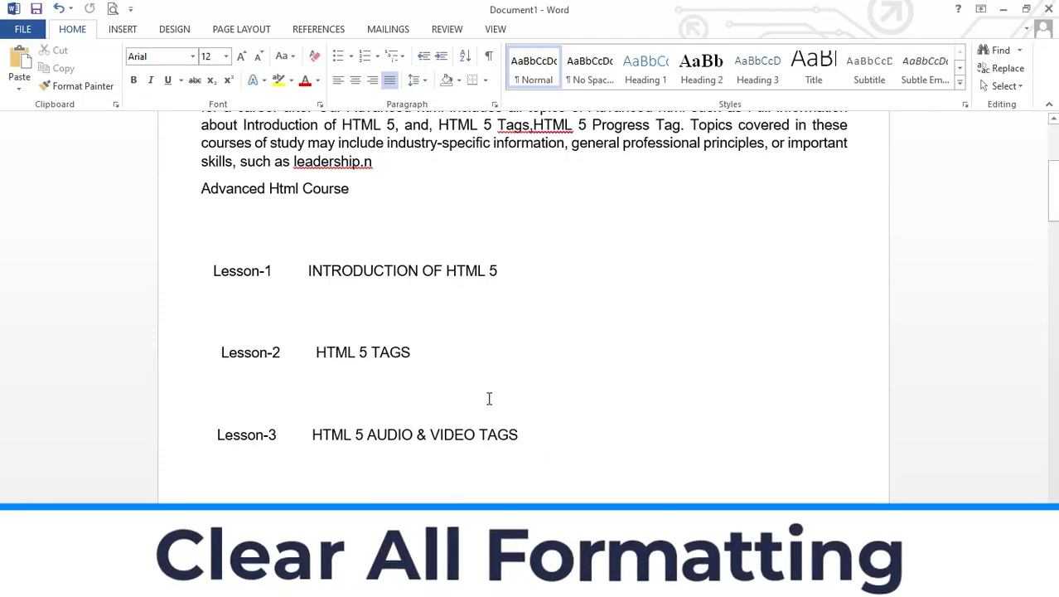
scroll(594, 407, up, 4)
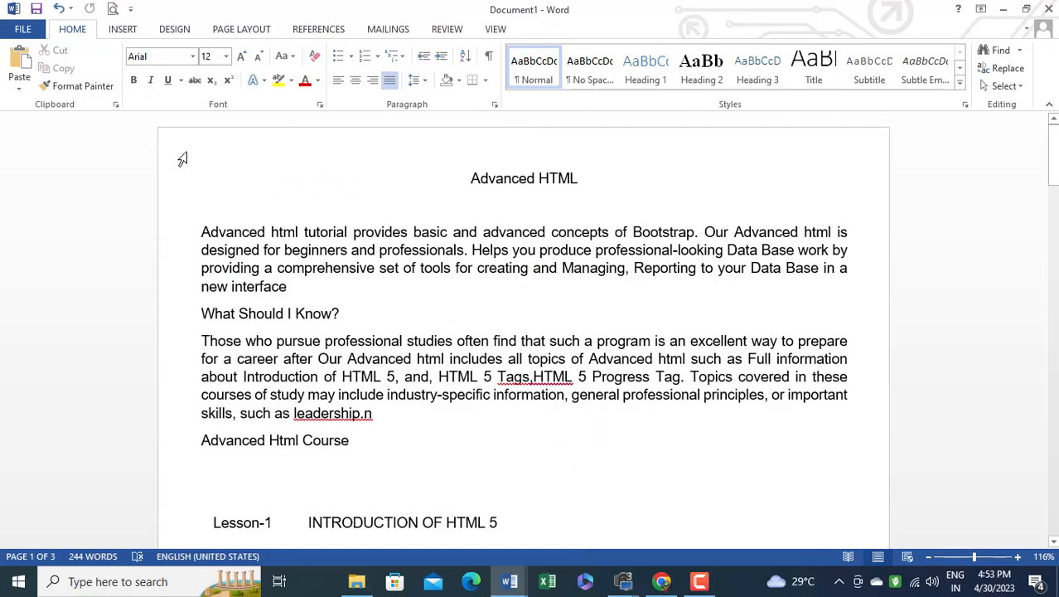
scroll(924, 145, down, 10)
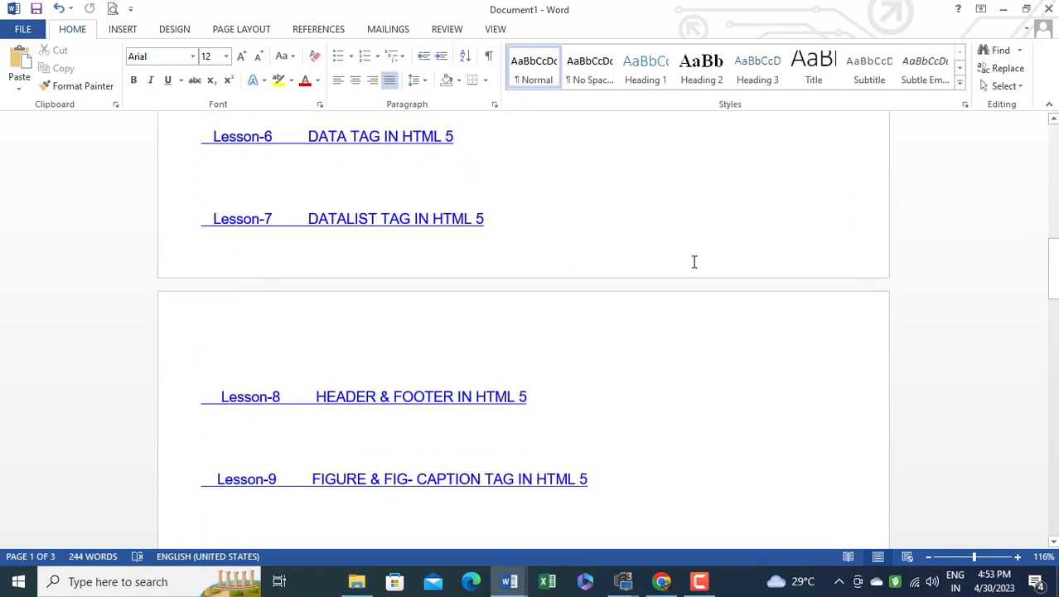
scroll(860, 262, down, 12)
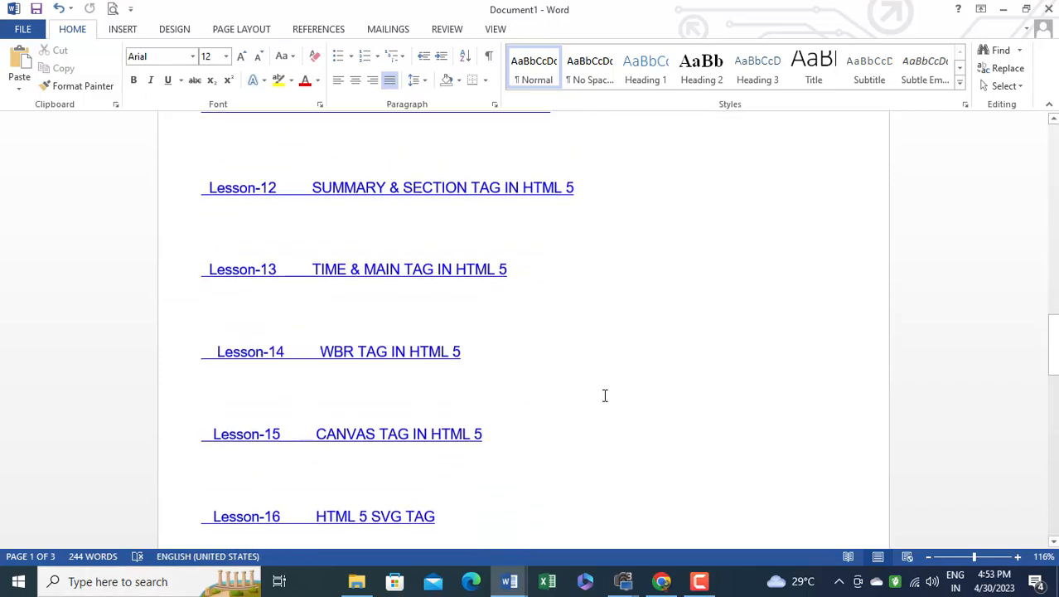
scroll(606, 400, down, 10)
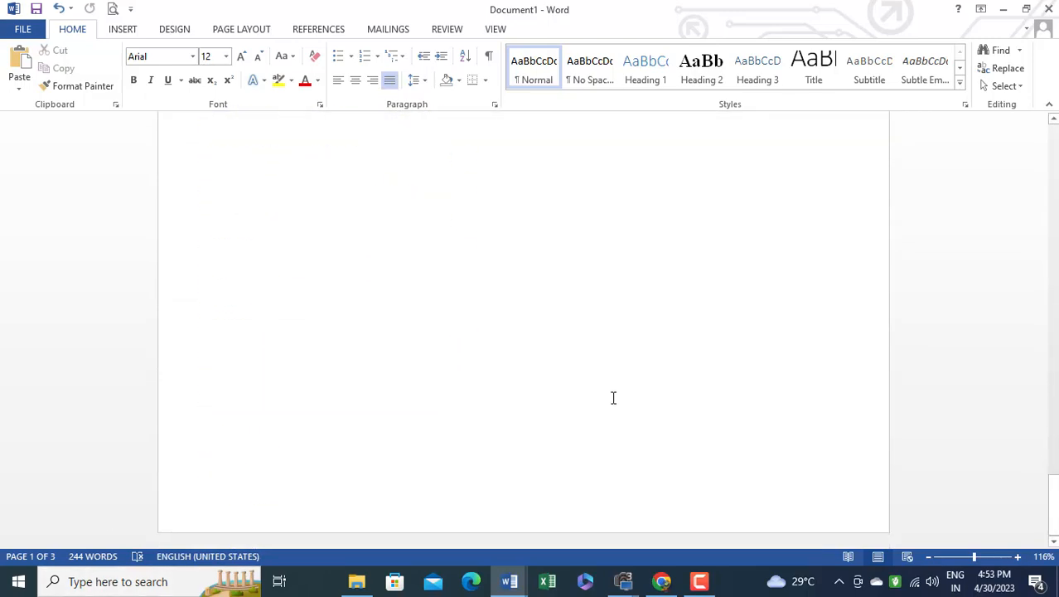
drag(974, 556, 935, 564)
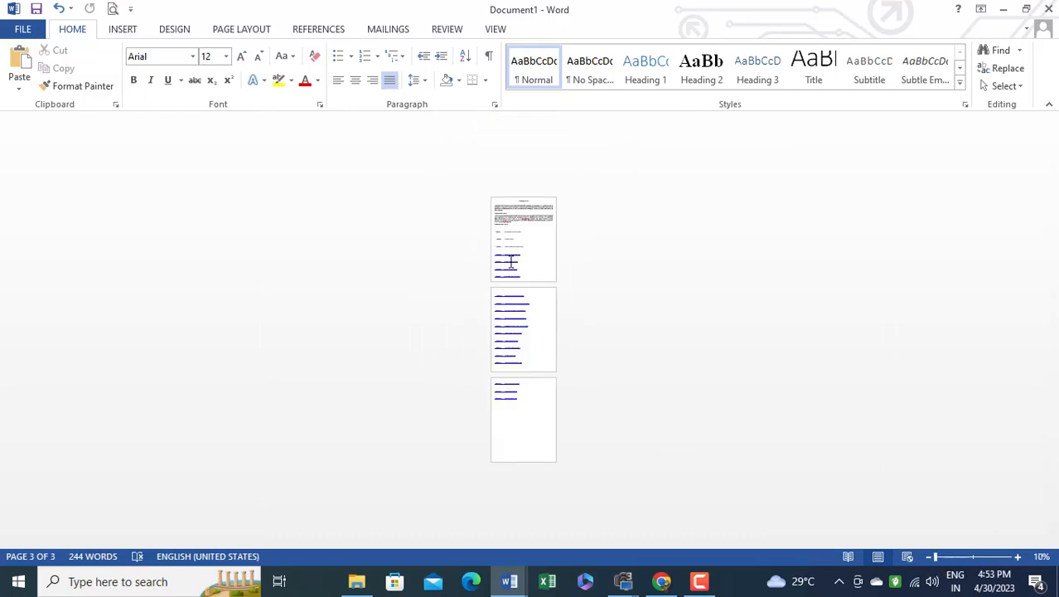
click(976, 560)
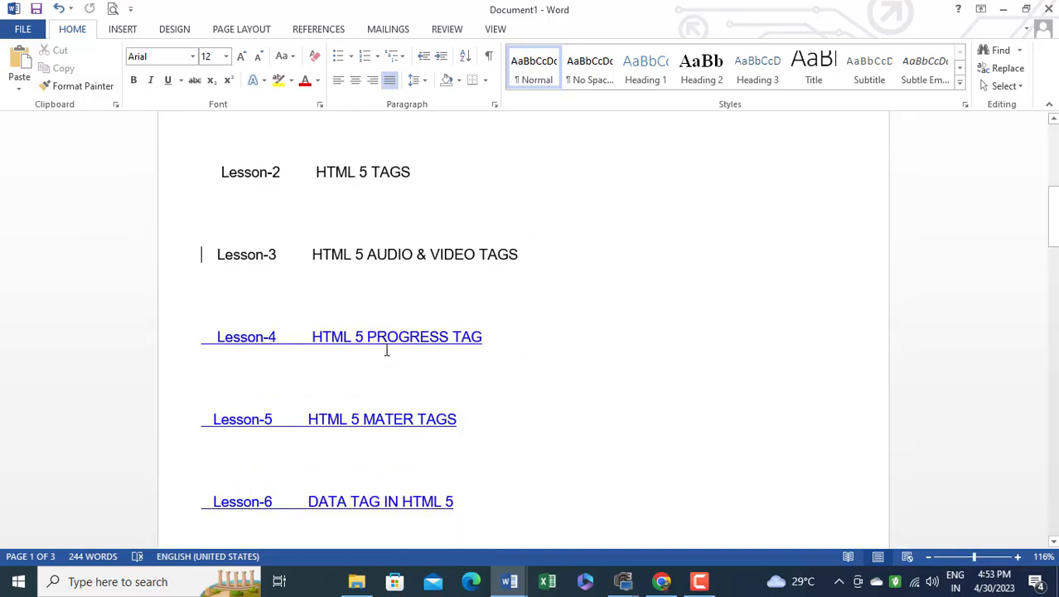
scroll(470, 305, up, 5)
scroll(470, 306, up, 1)
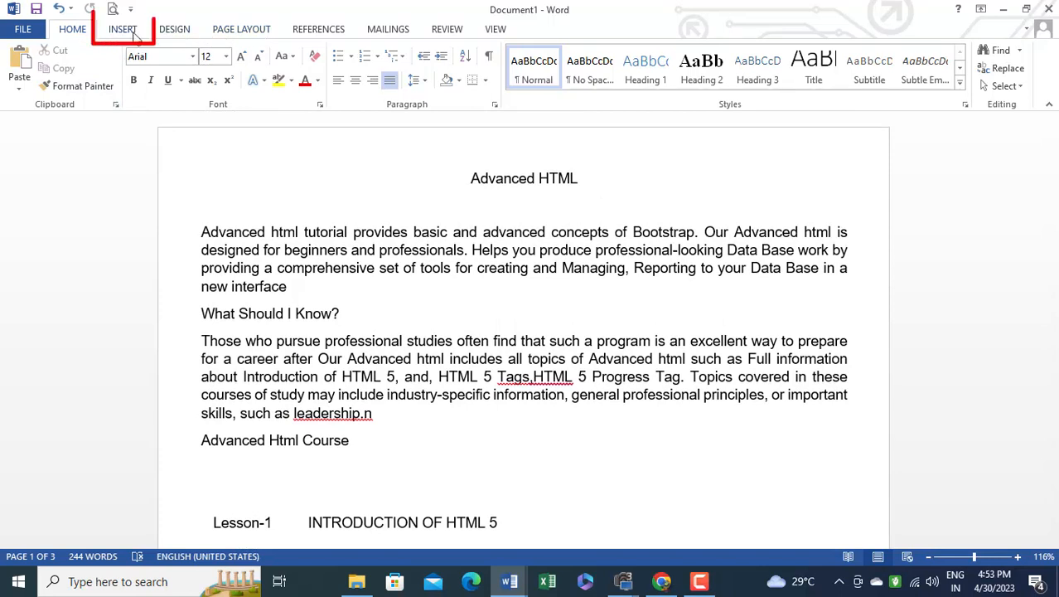
Open the document header for editing and enter the text DOTNET Institute
click(124, 29)
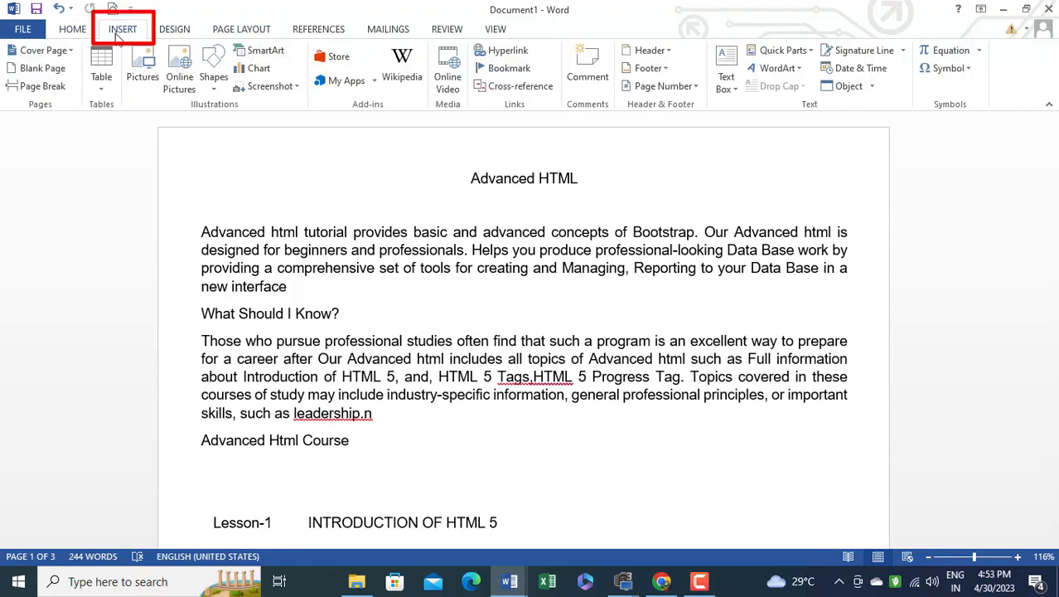
click(652, 50)
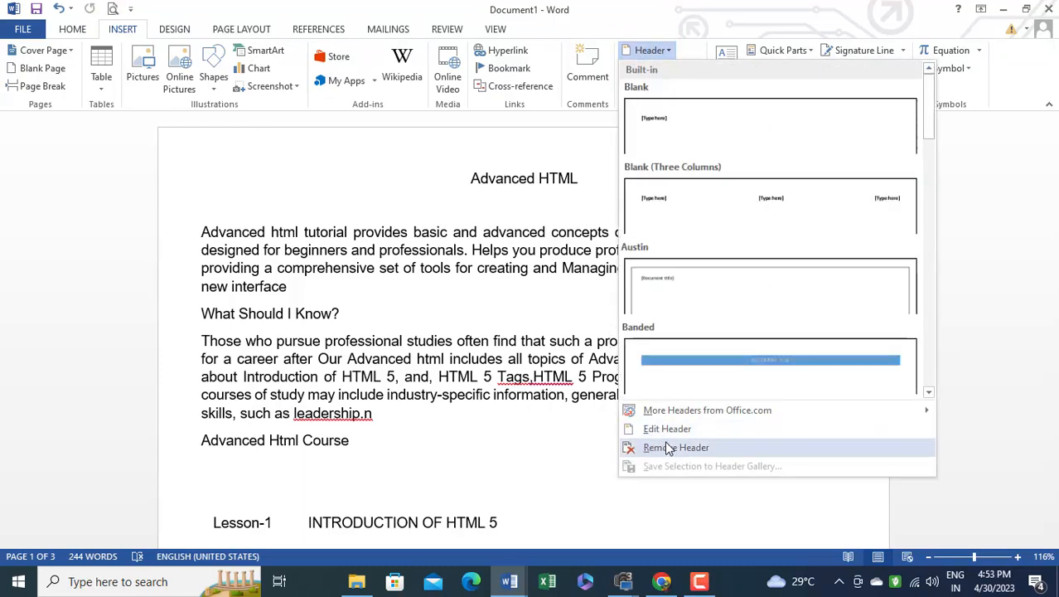
click(670, 429)
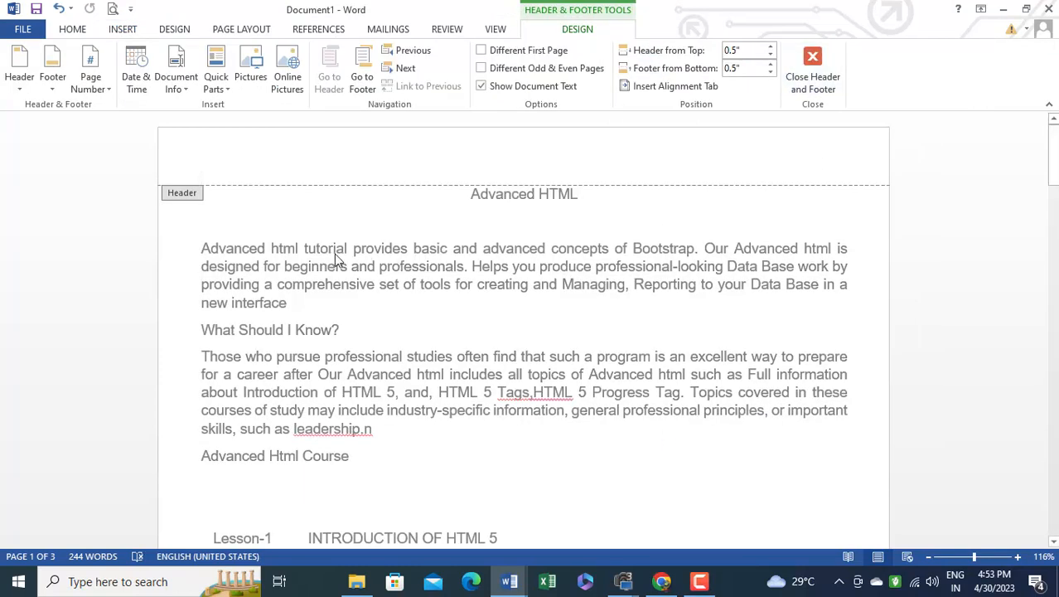
text(DOTNET )
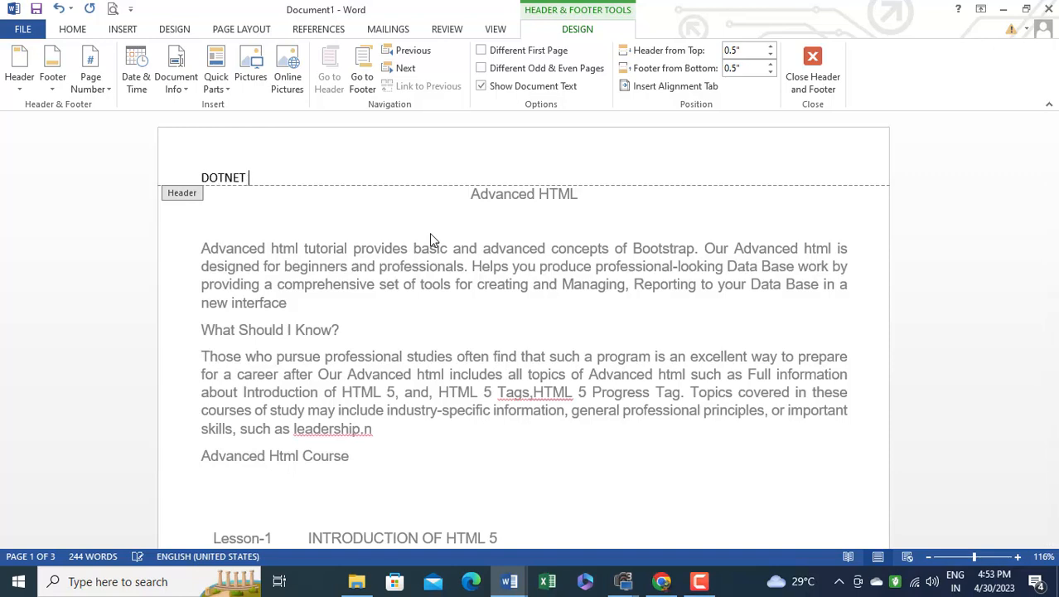
text(Institute)
Format the DOTNET Institute header text at size 16 in red and align it right
drag(299, 178, 172, 172)
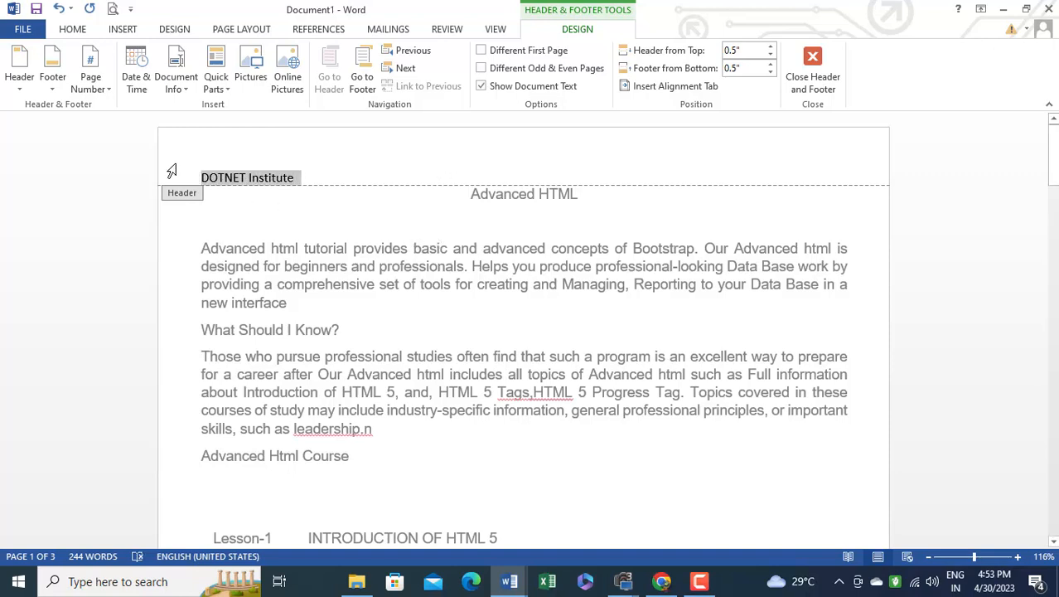
click(72, 29)
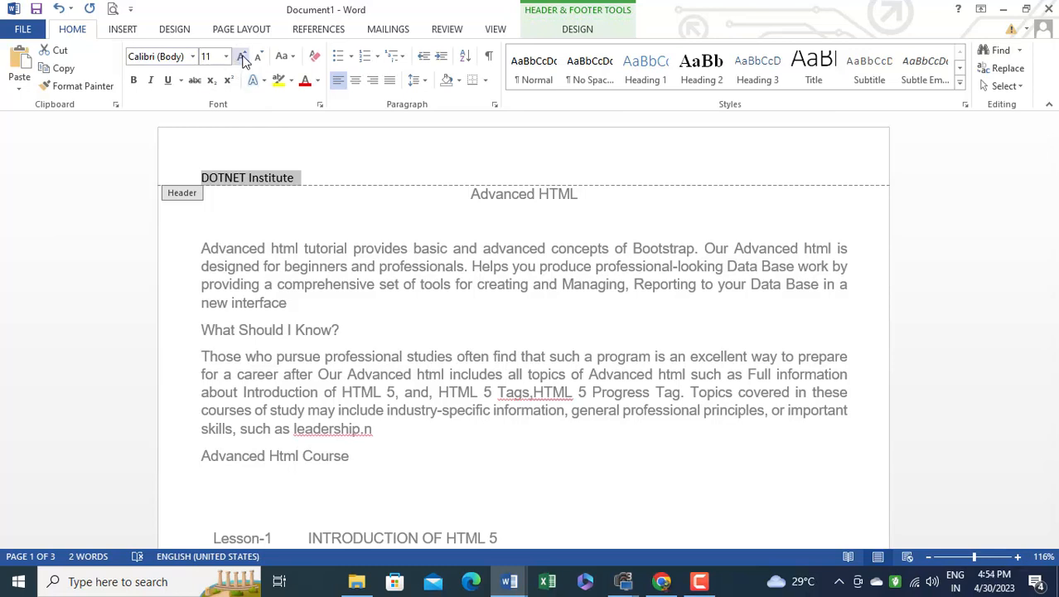
click(241, 56)
click(241, 56)
click(241, 56)
click(304, 81)
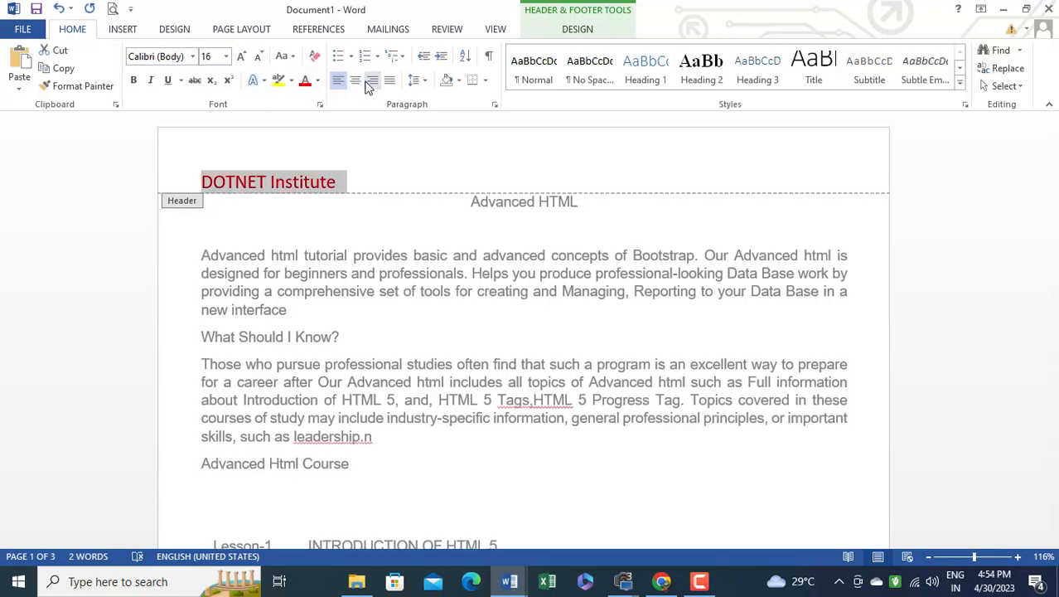
click(355, 82)
click(373, 85)
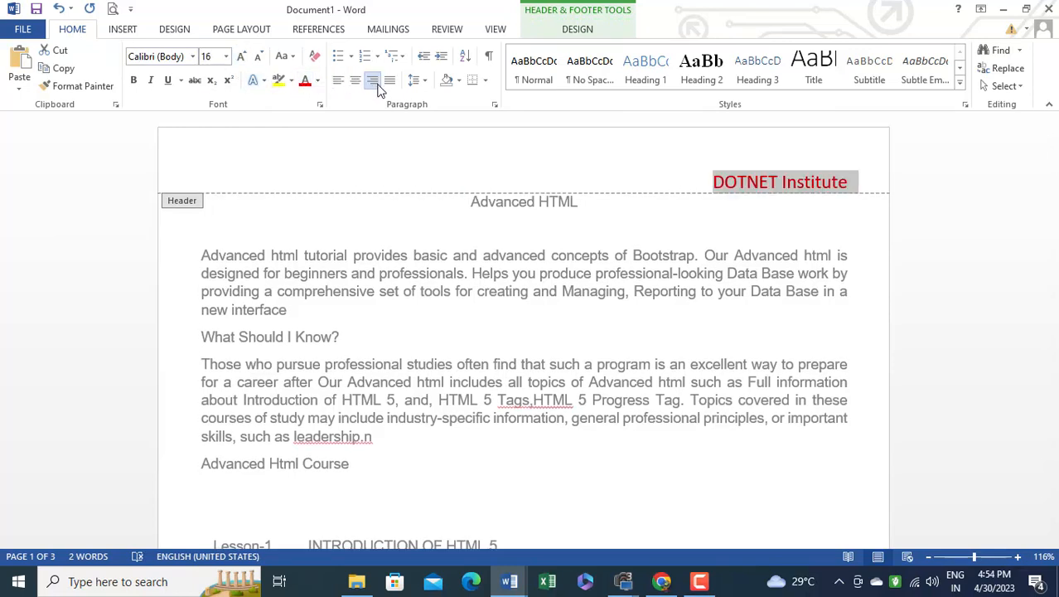
Enter the person's full name as the footer text on the document's first page
scroll(757, 326, down, 10)
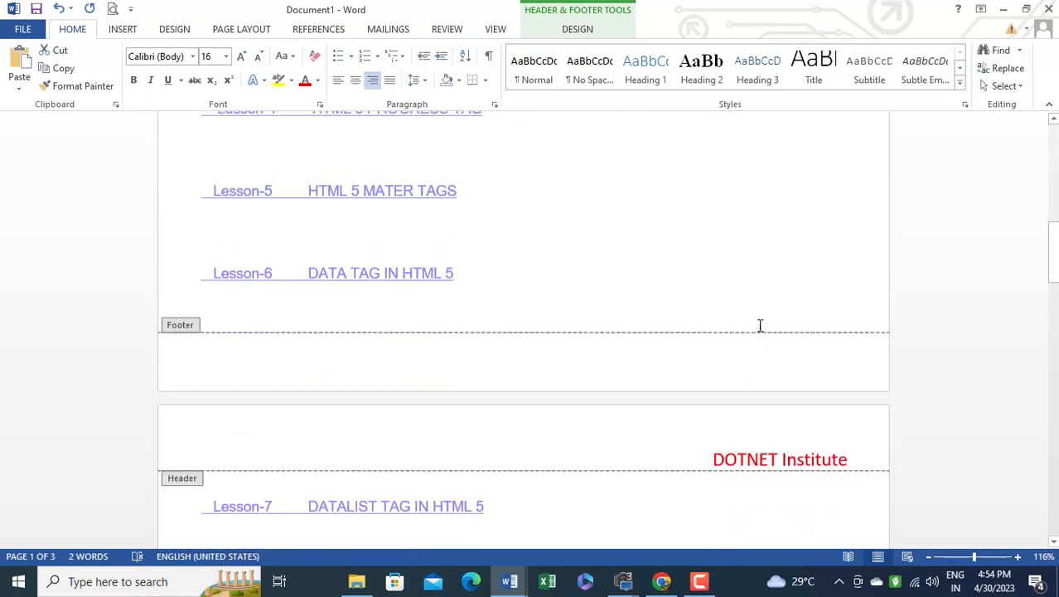
scroll(757, 326, down, 2)
scroll(736, 321, up, 1)
scroll(682, 333, down, 2)
click(199, 244)
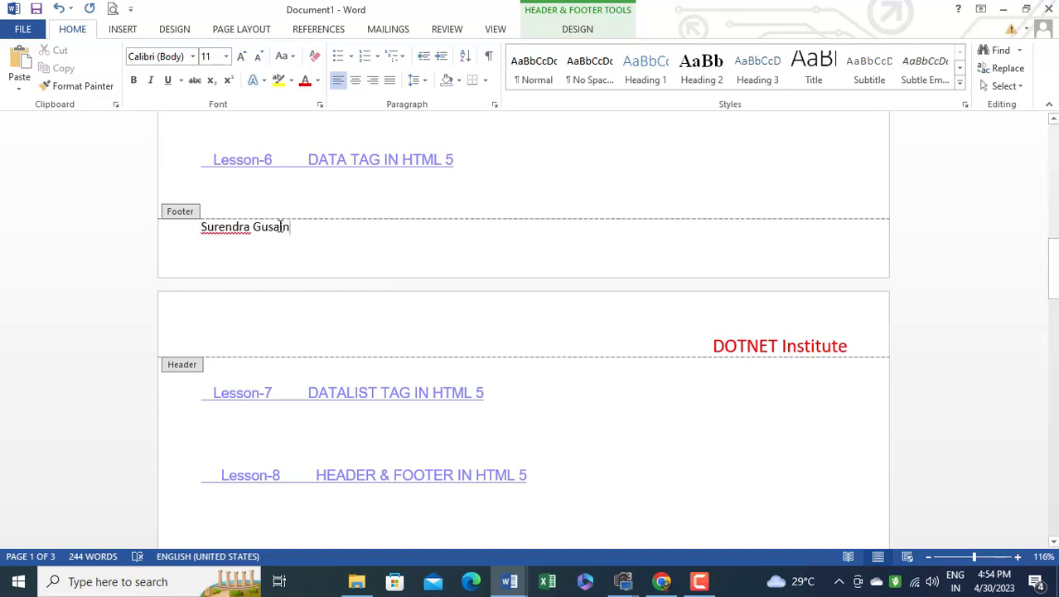
Format the footer name as bold, red text at size 12 and centre it
triple_click(245, 229)
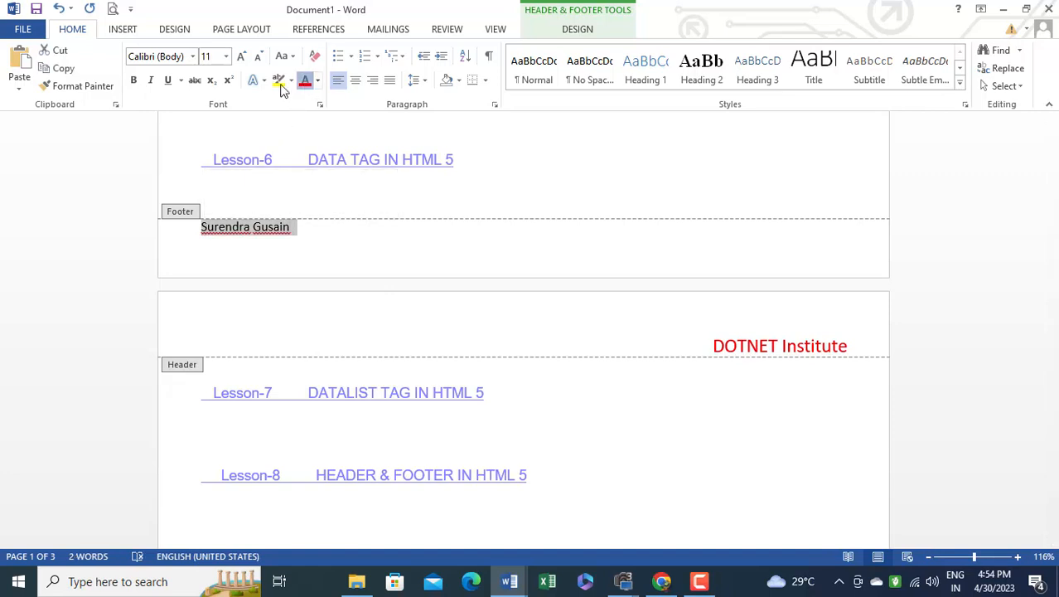
click(133, 81)
click(241, 55)
click(355, 80)
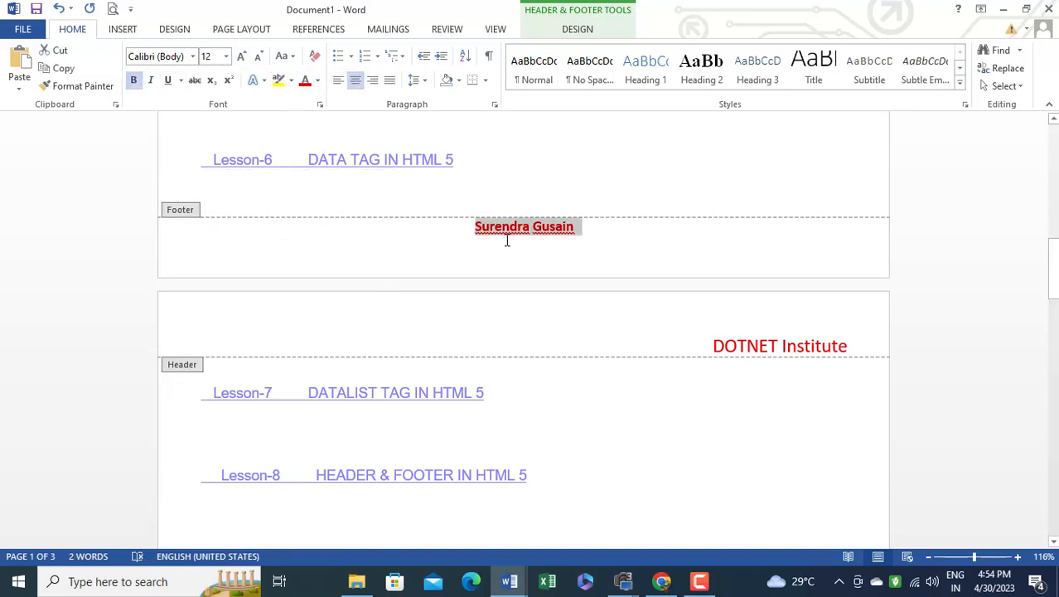
click(588, 241)
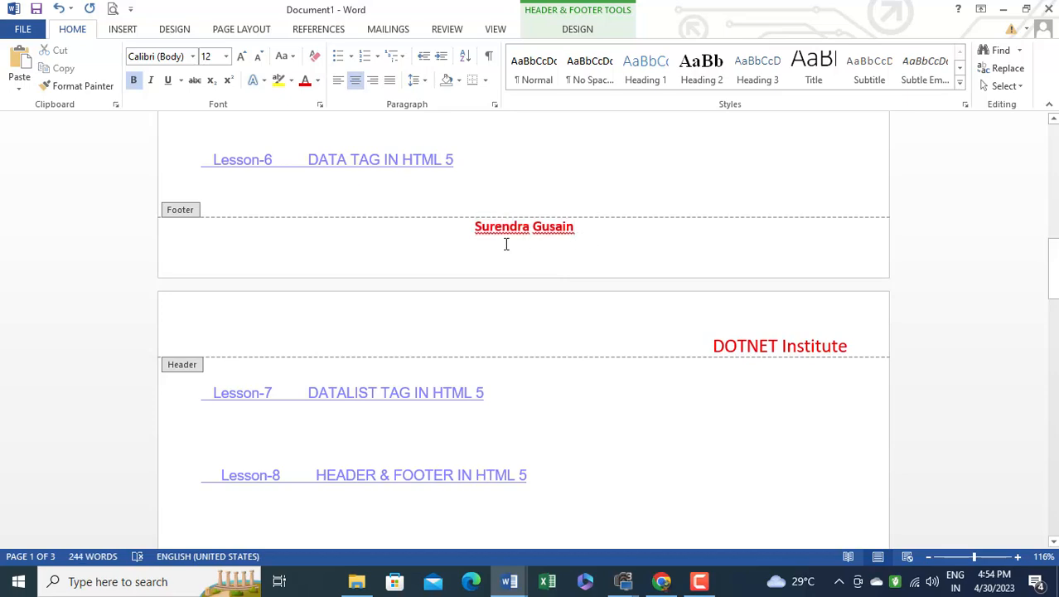
Change the font colour of the footer name to the standard dark blue
scroll(505, 244, up, 15)
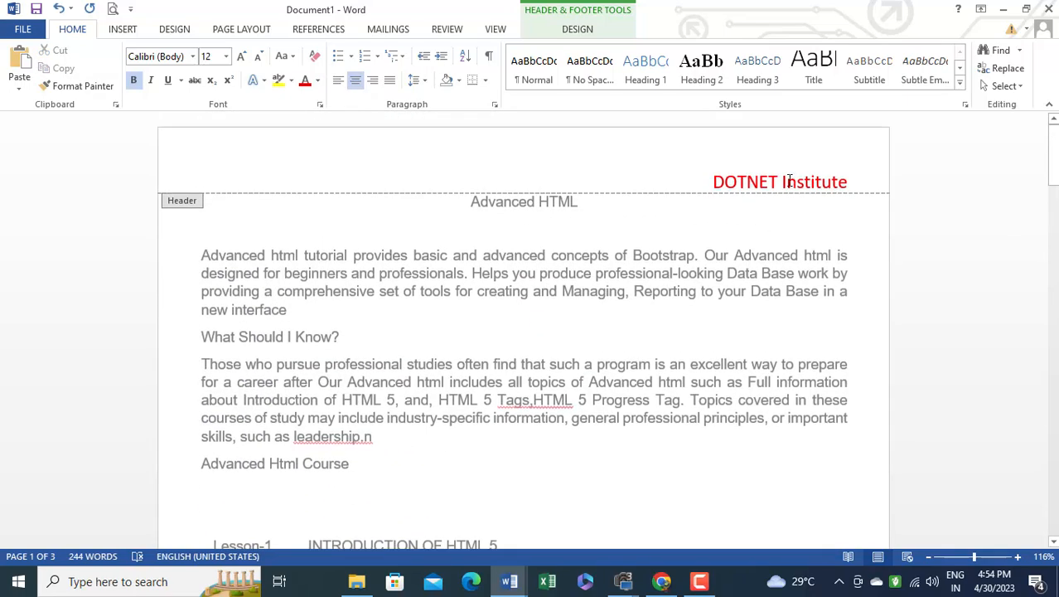
scroll(603, 272, down, 15)
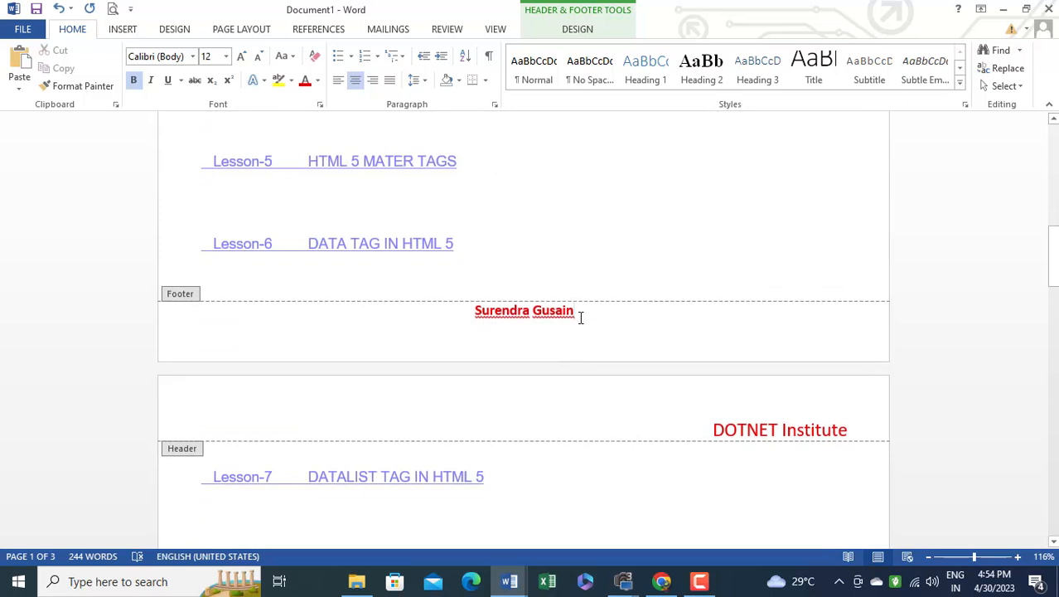
drag(580, 317, 433, 313)
click(318, 79)
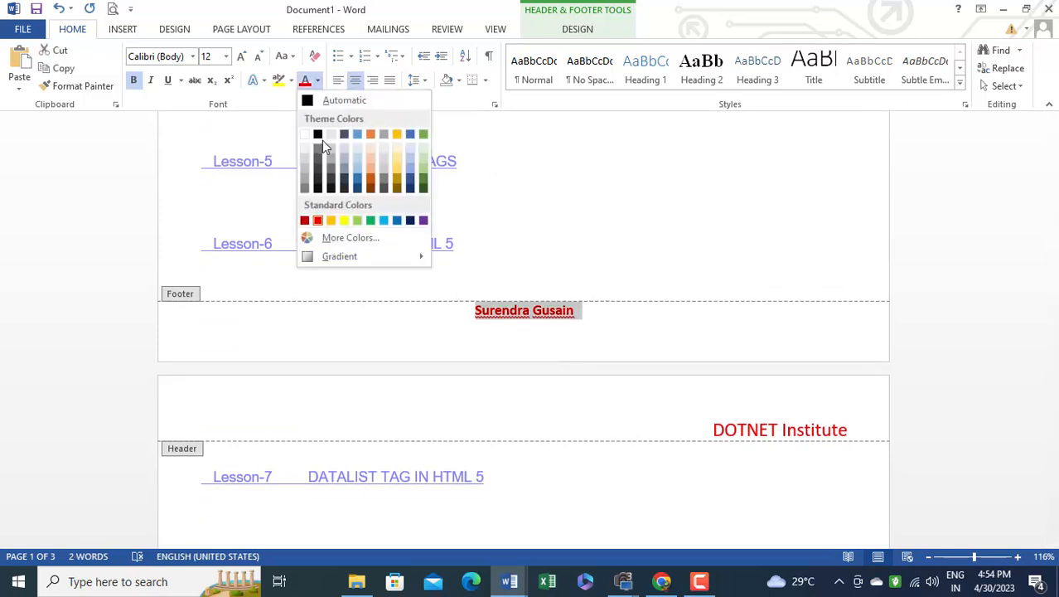
click(411, 220)
click(485, 303)
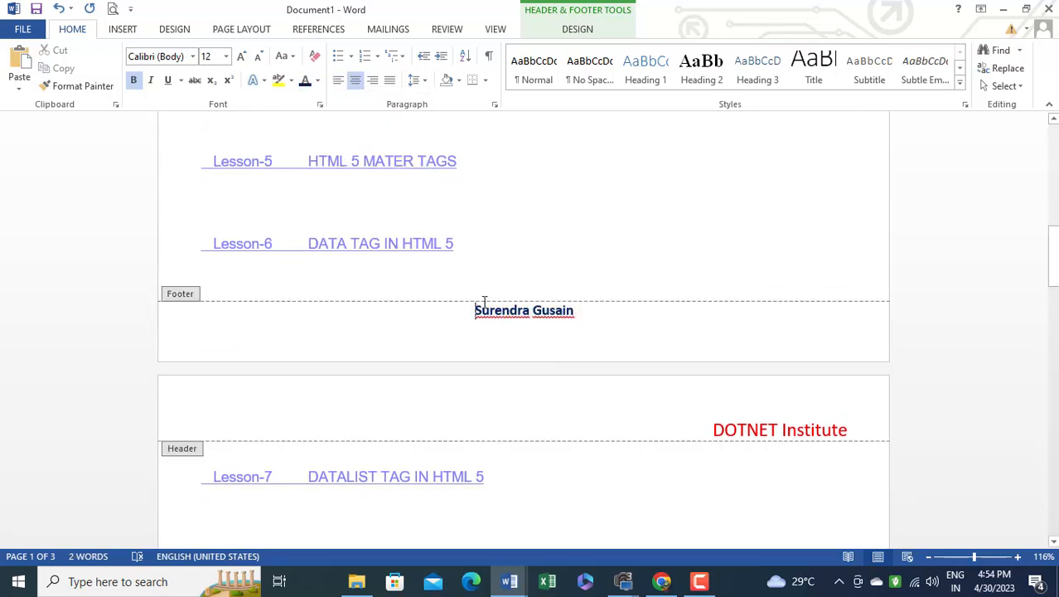
Close header and footer editing to return to the document body
scroll(497, 263, up, 4)
scroll(537, 307, down, 7)
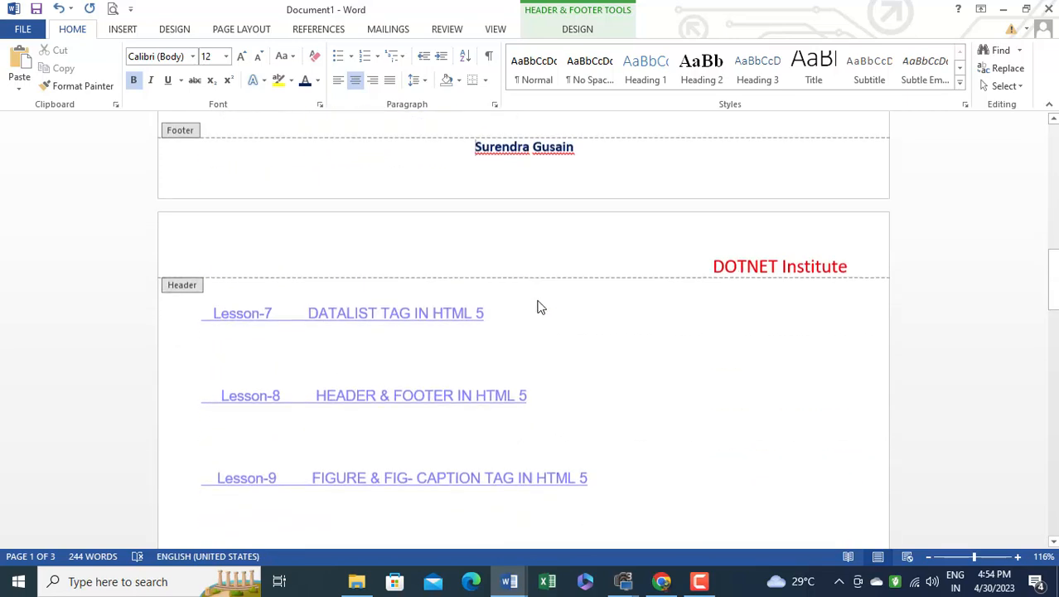
scroll(530, 281, up, 12)
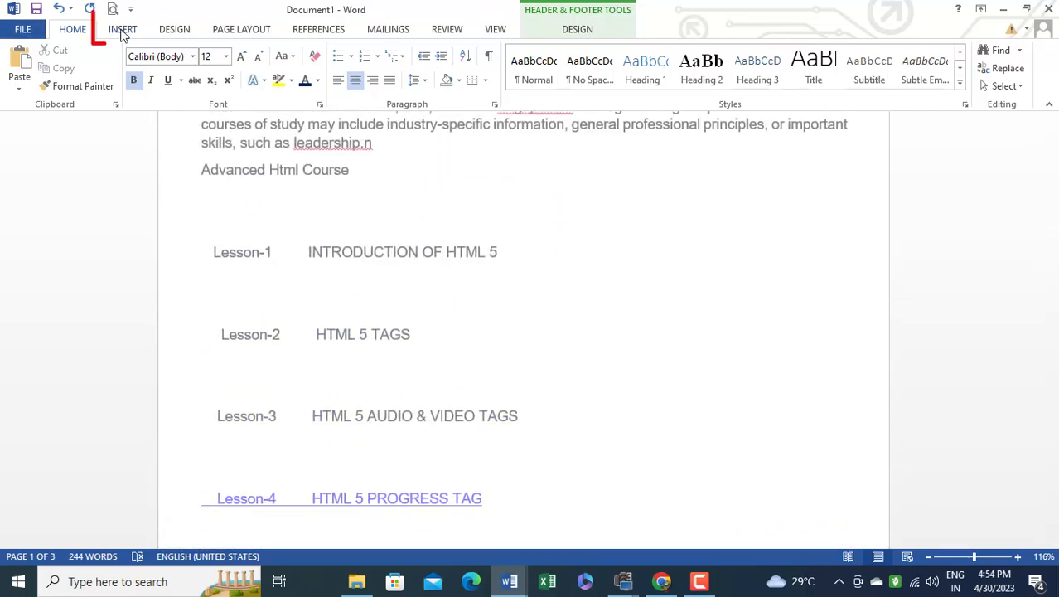
scroll(593, 266, up, 4)
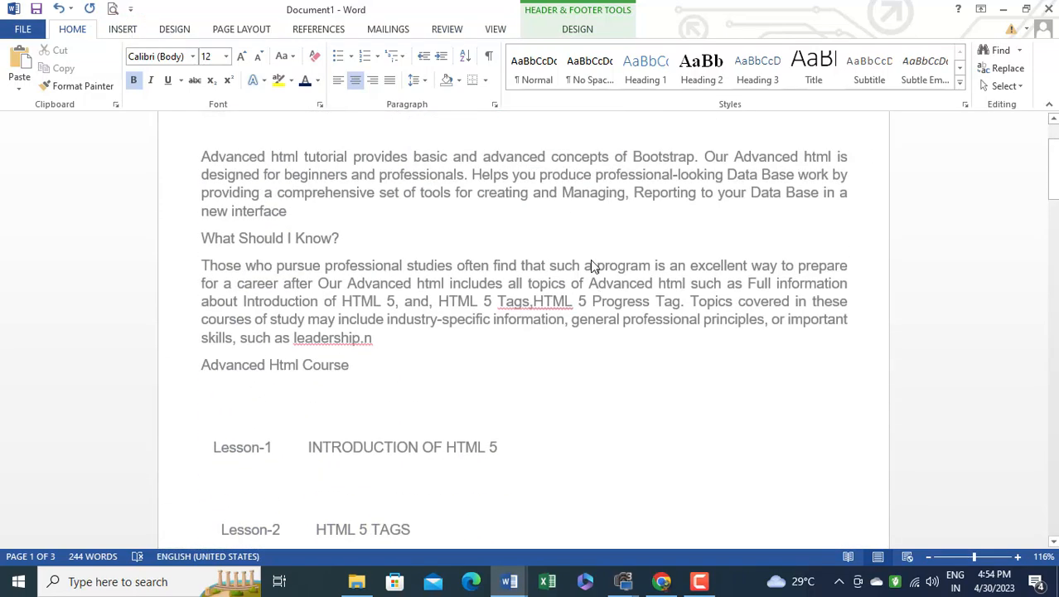
scroll(593, 266, up, 2)
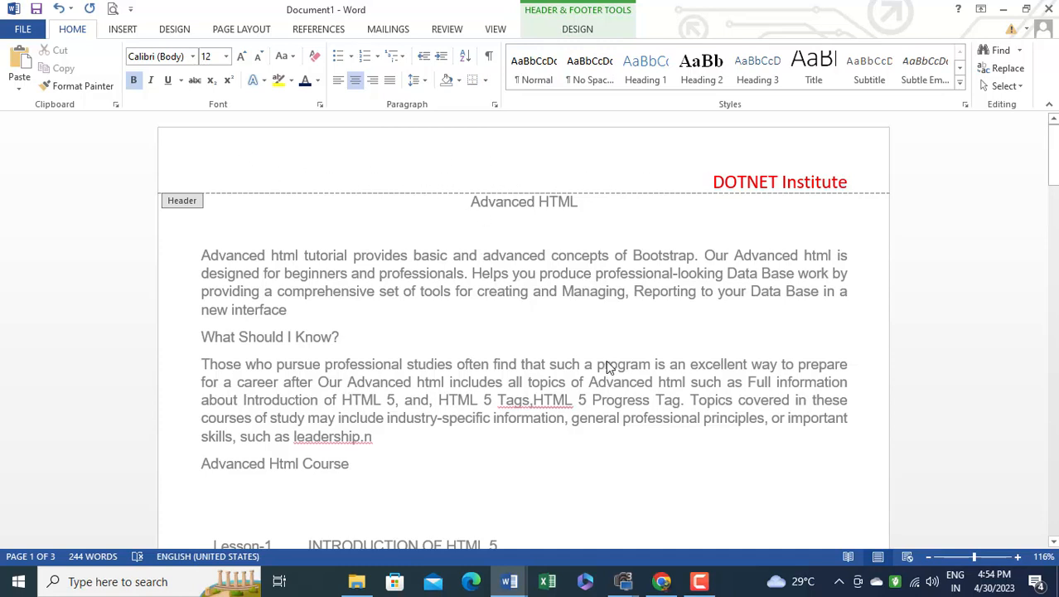
click(572, 35)
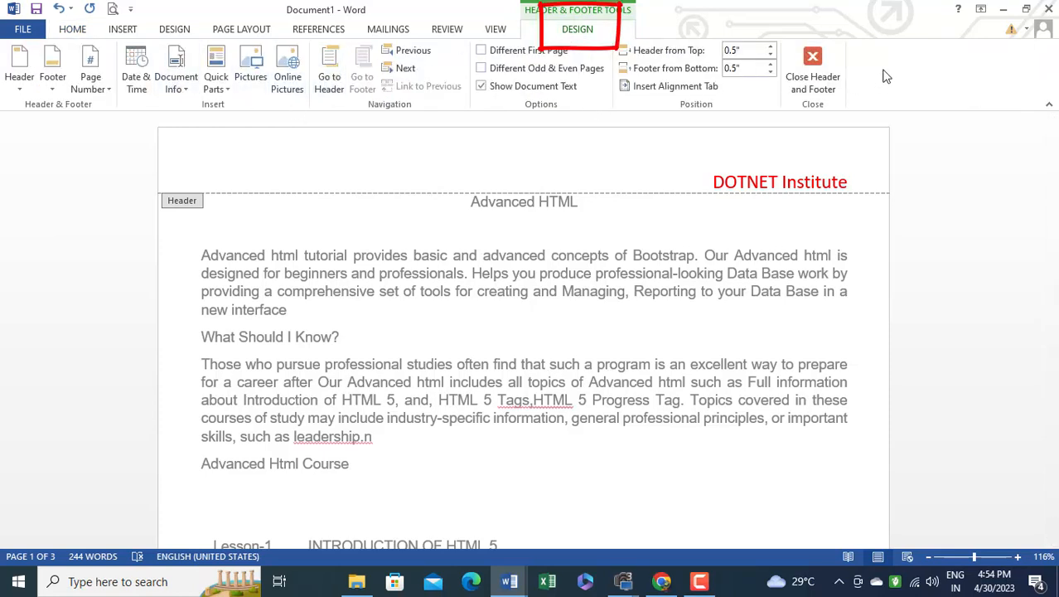
click(813, 79)
Examine the header and footer on each page, from the title through the last lesson entry
scroll(581, 319, up, 4)
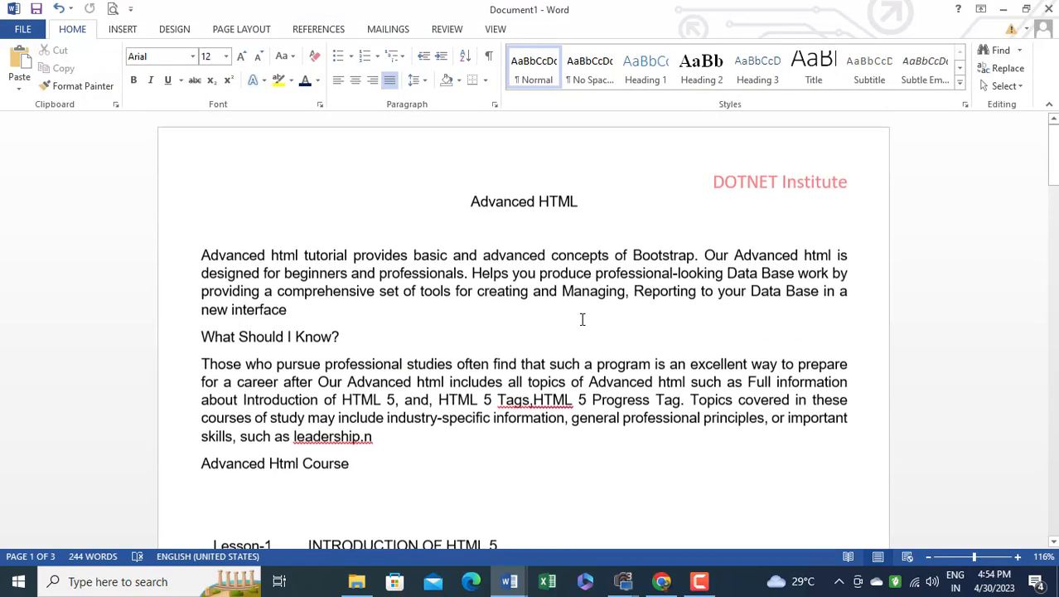
scroll(695, 285, down, 10)
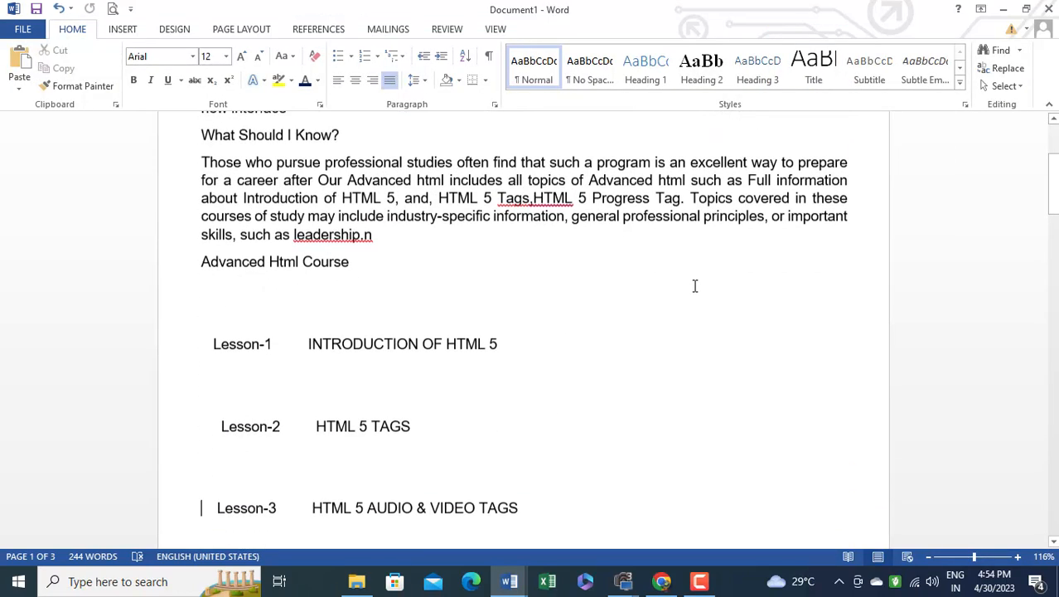
scroll(705, 290, down, 3)
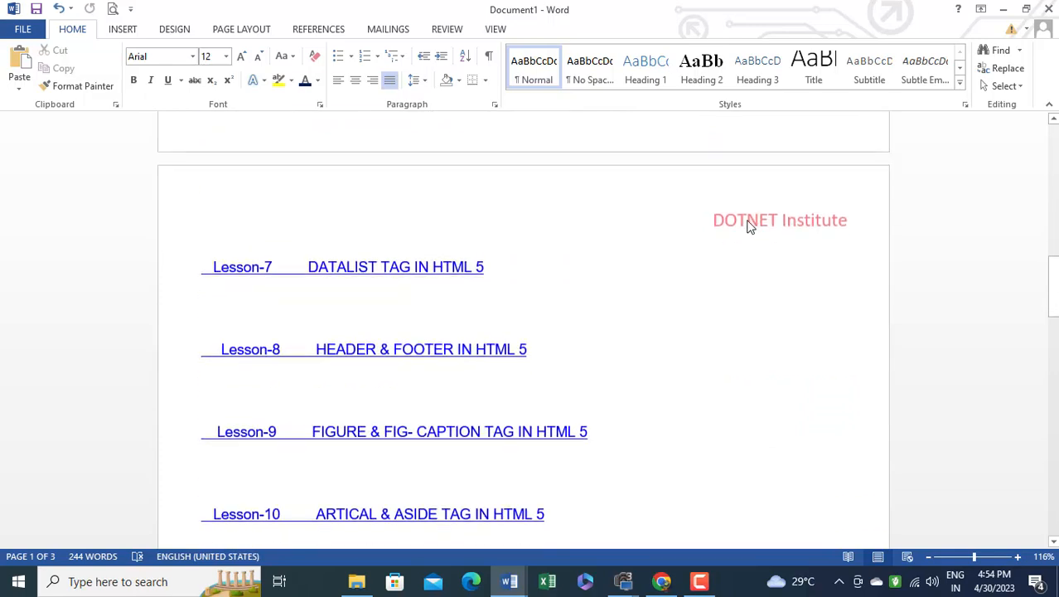
scroll(705, 278, down, 12)
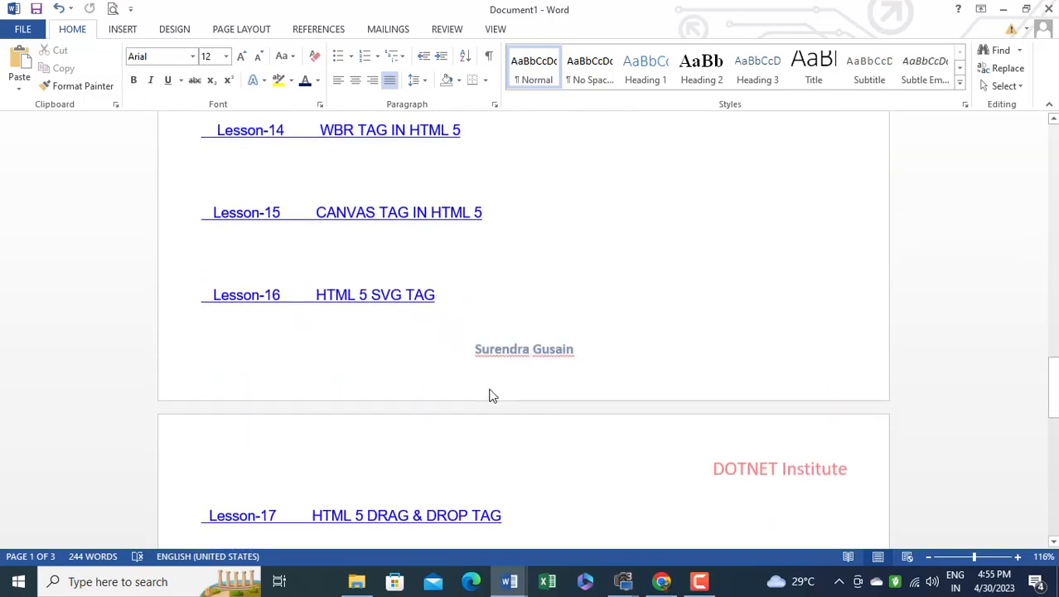
scroll(725, 290, down, 8)
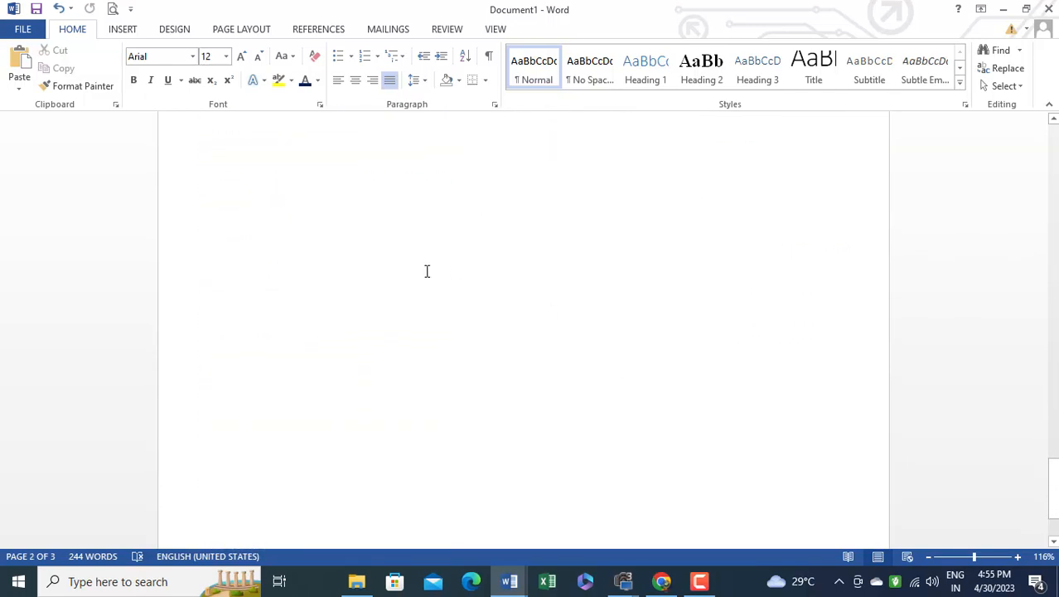
scroll(425, 272, up, 4)
scroll(441, 356, up, 2)
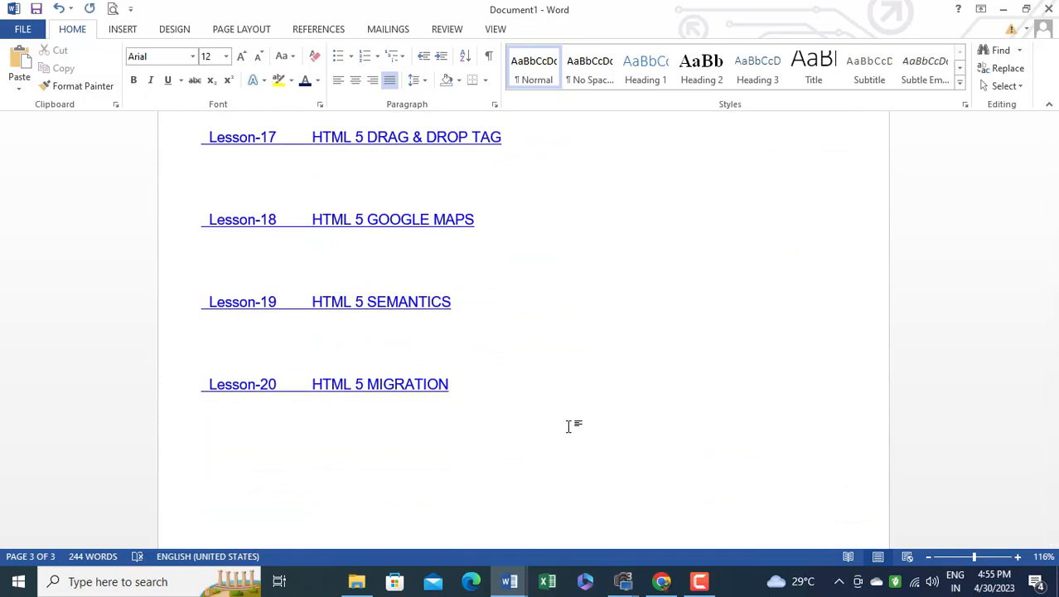
Insert repeated page breaks at the end of the document to extend it to 20 pages
key(ctrl+Return)
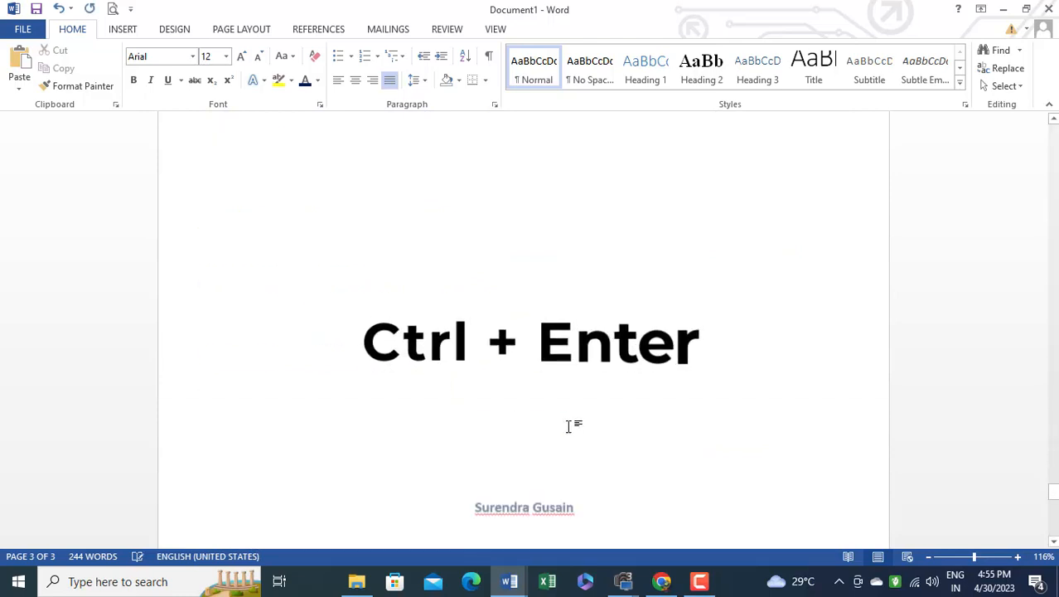
key(ctrl+Return)
key(ctrl+Return)
key(ctrl+Return)
key(ctrl+Return)
key(ctrl+Return)
key(ctrl+Return)
key(ctrl+Return)
key(ctrl+Return)
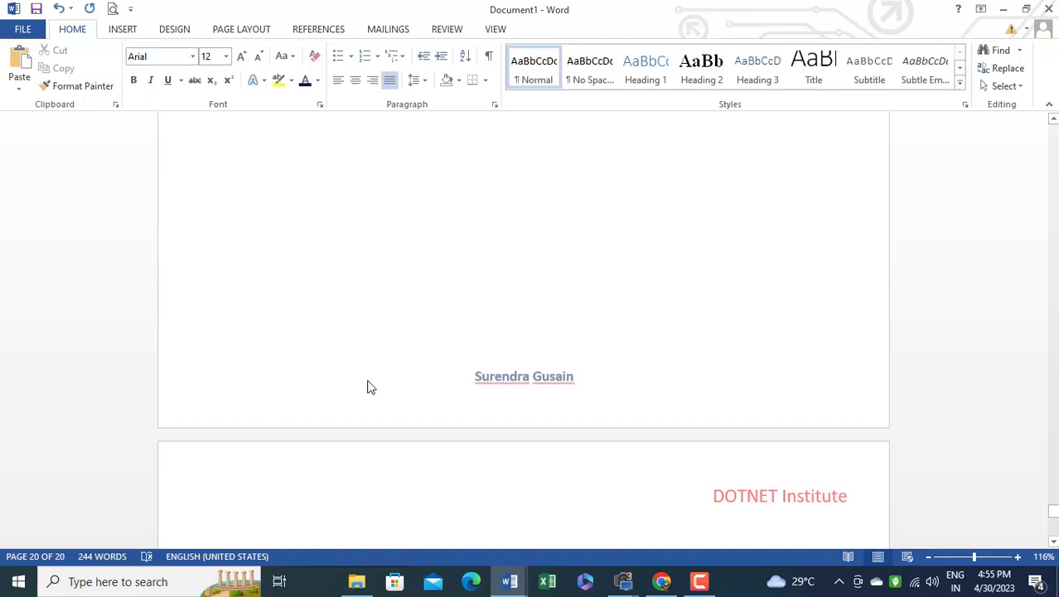
Examine the repeated header and footer across all pages in a 17% overview, ending on the first page at 100%
scroll(513, 364, up, 3)
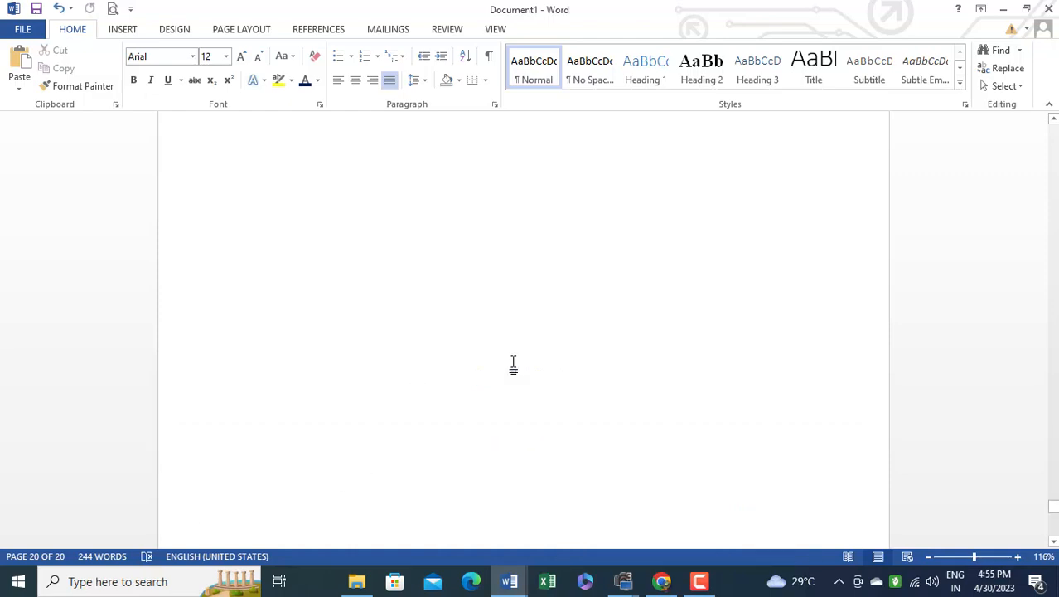
scroll(515, 360, up, 5)
click(978, 564)
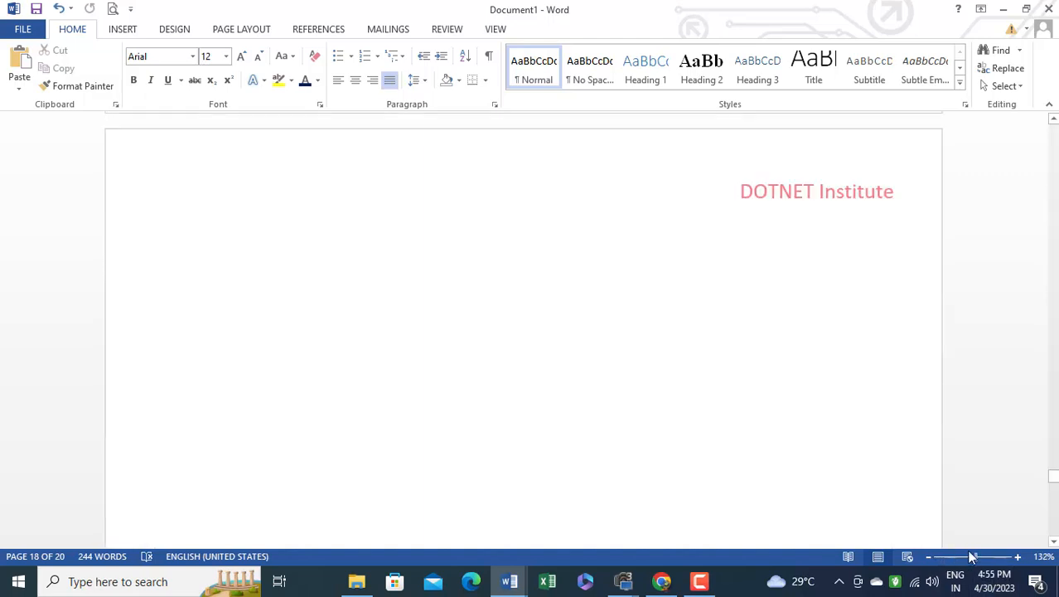
drag(977, 563, 940, 568)
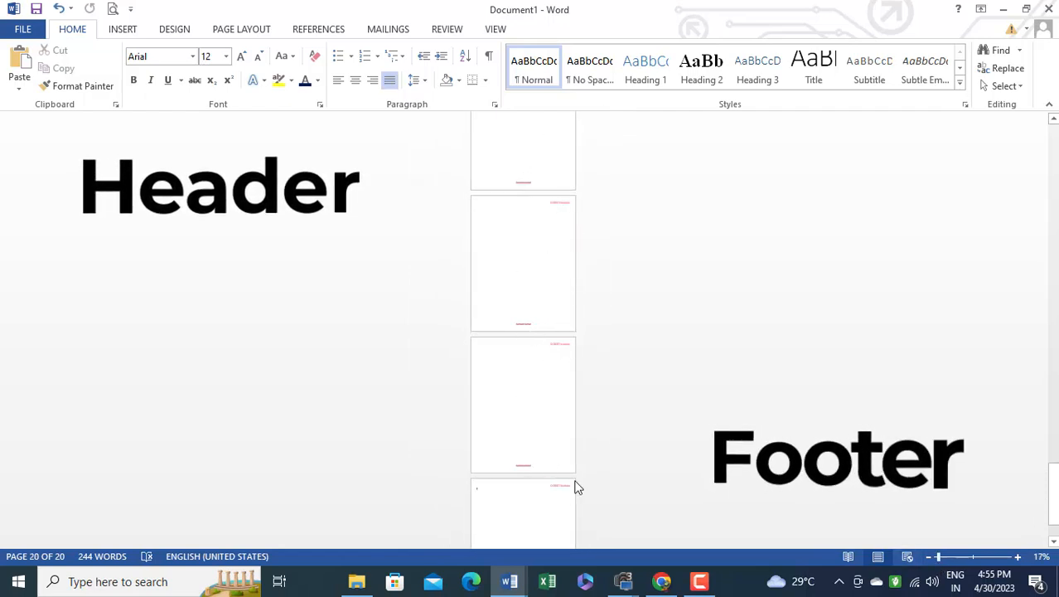
scroll(522, 278, up, 1)
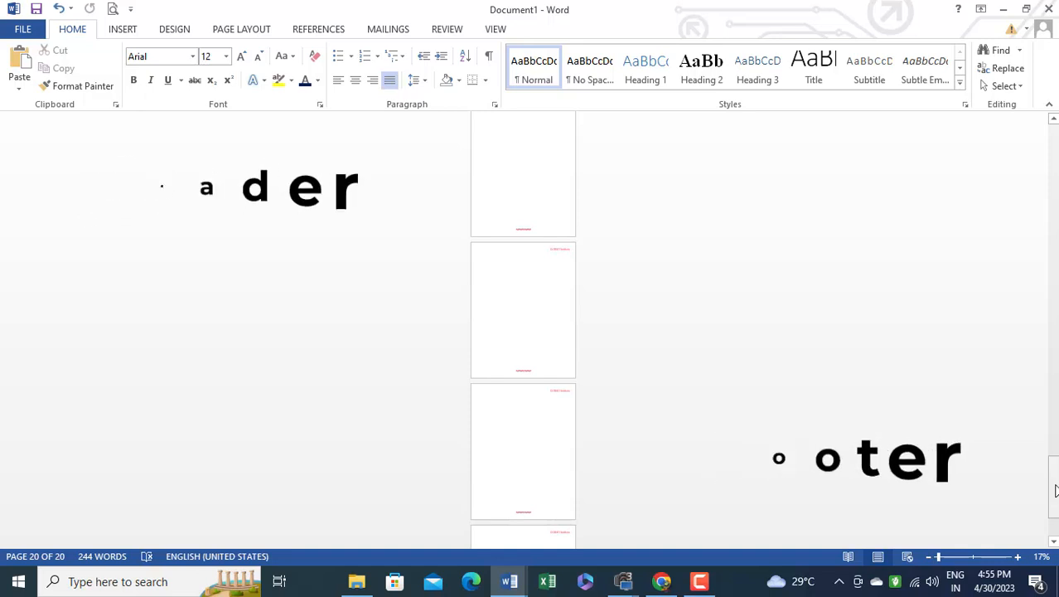
drag(1053, 492, 1053, 121)
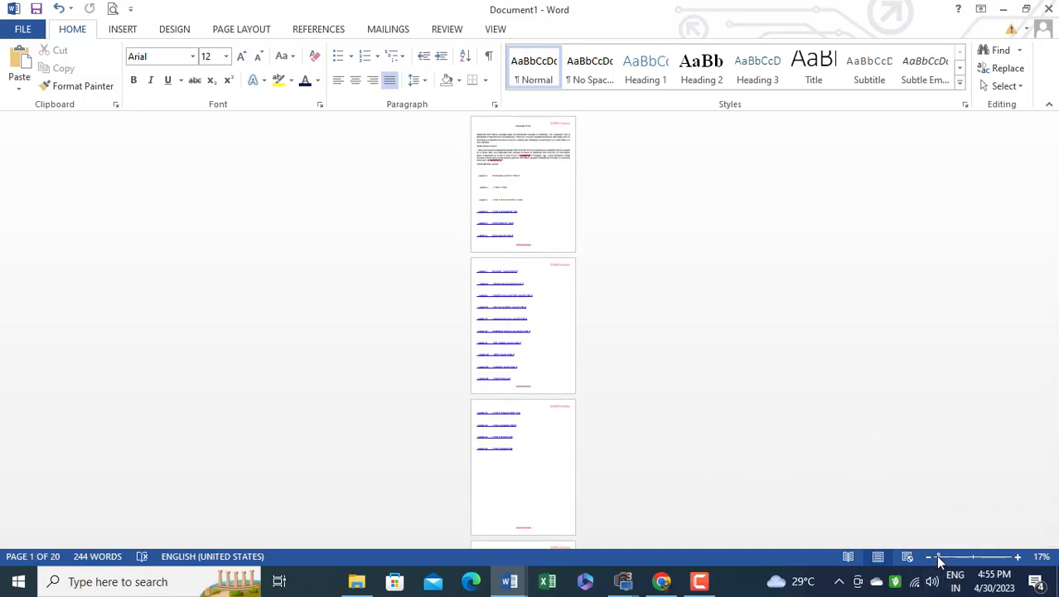
drag(939, 557, 972, 557)
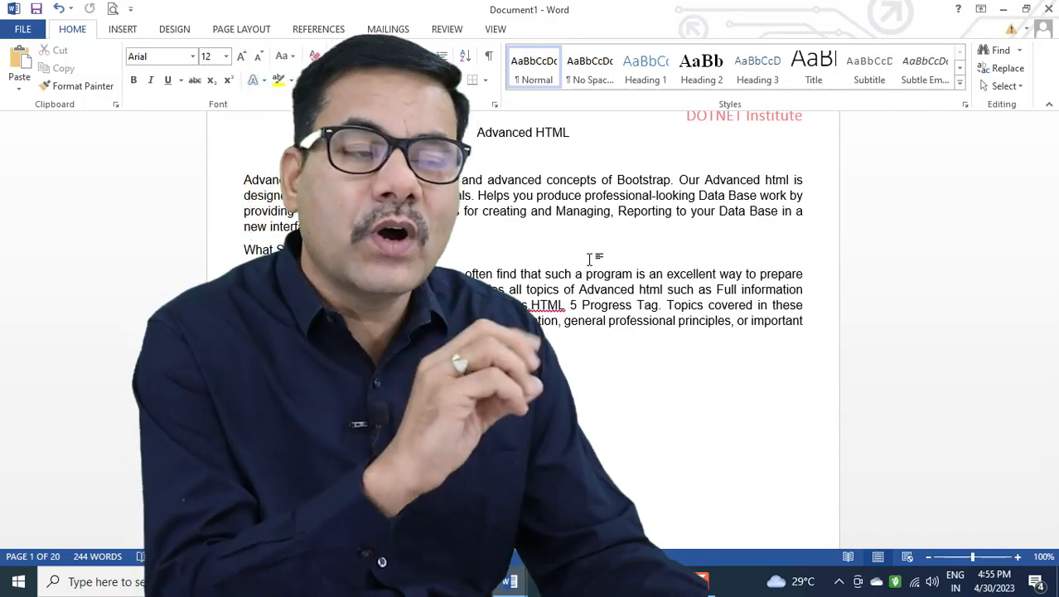
scroll(601, 414, down, 1)
scroll(600, 415, down, 5)
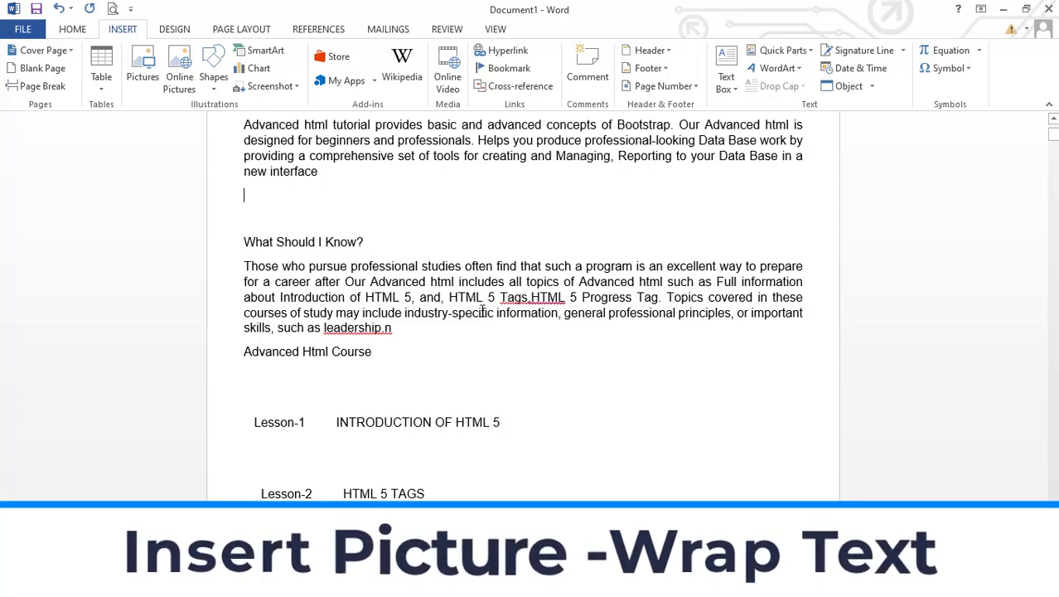
scroll(477, 325, up, 3)
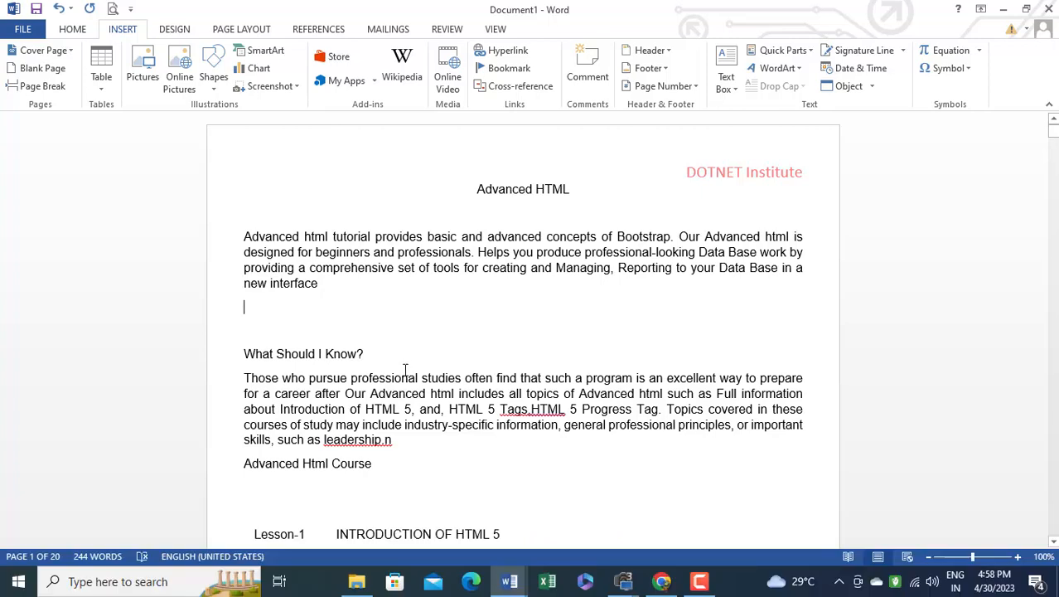
click(71, 30)
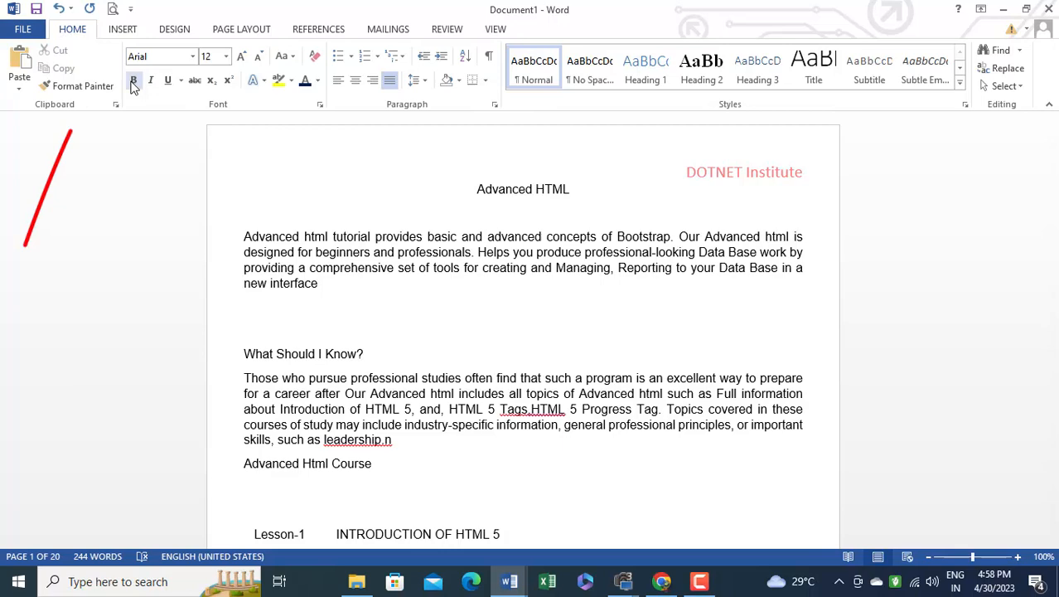
click(122, 29)
click(144, 66)
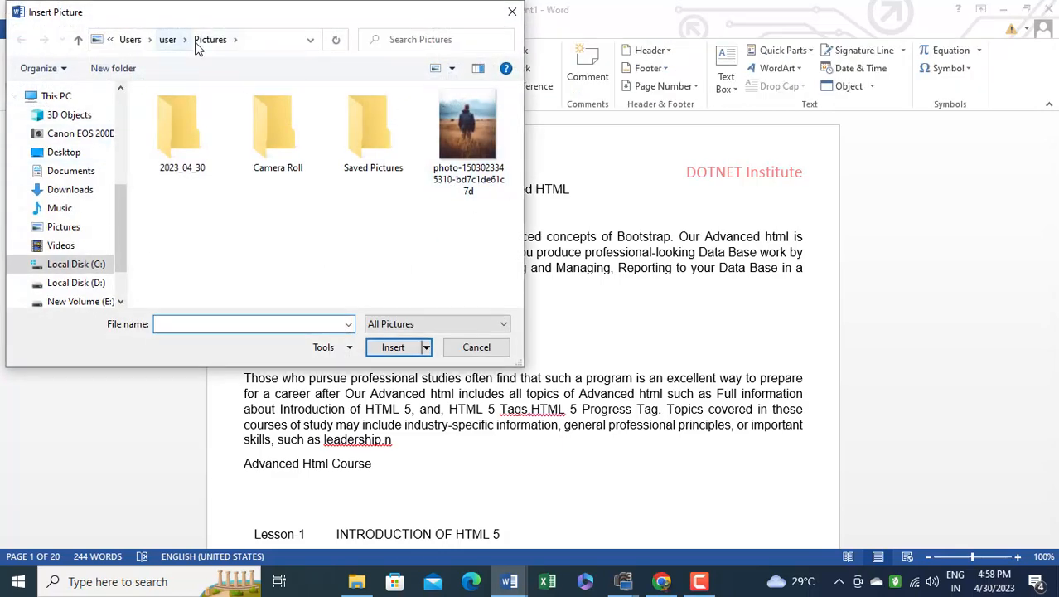
click(467, 130)
click(401, 348)
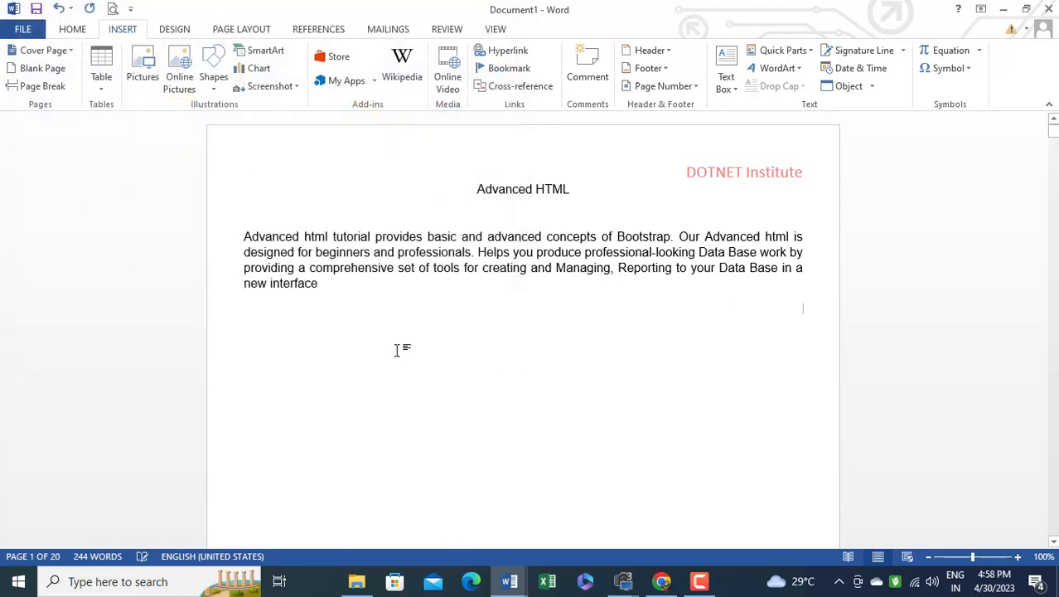
scroll(555, 377, down, 3)
scroll(555, 377, down, 15)
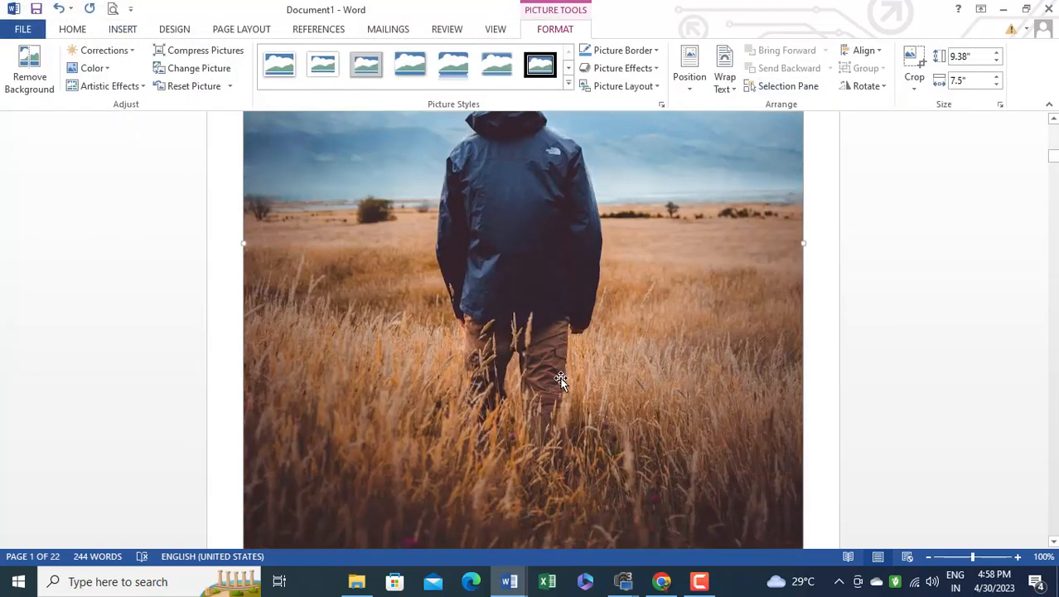
Examine the inserted picture and the text before and after it, and try to move the picture on the page
scroll(551, 360, down, 3)
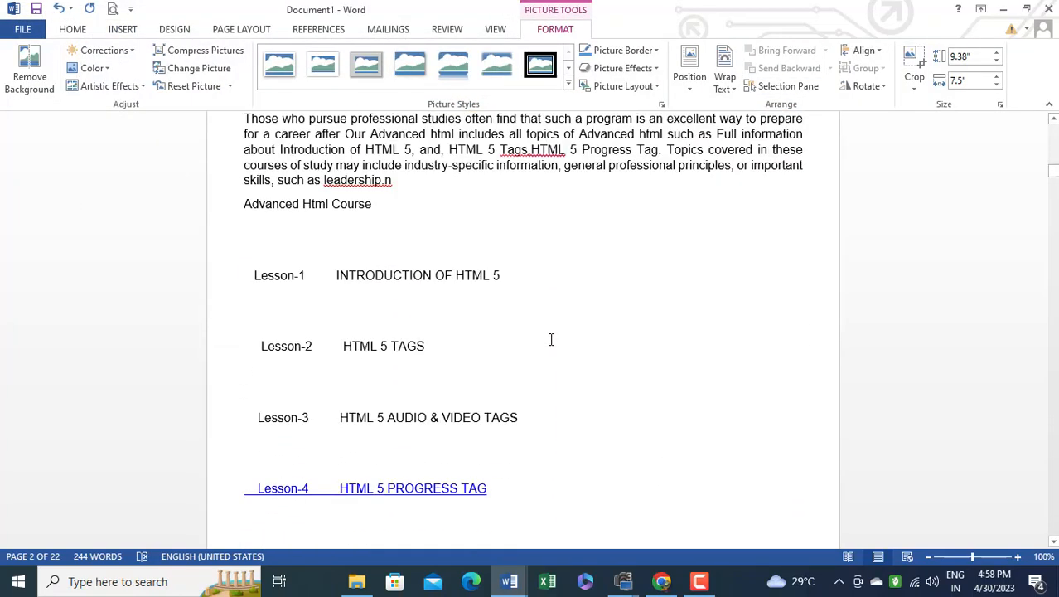
scroll(552, 348, up, 15)
scroll(554, 344, up, 15)
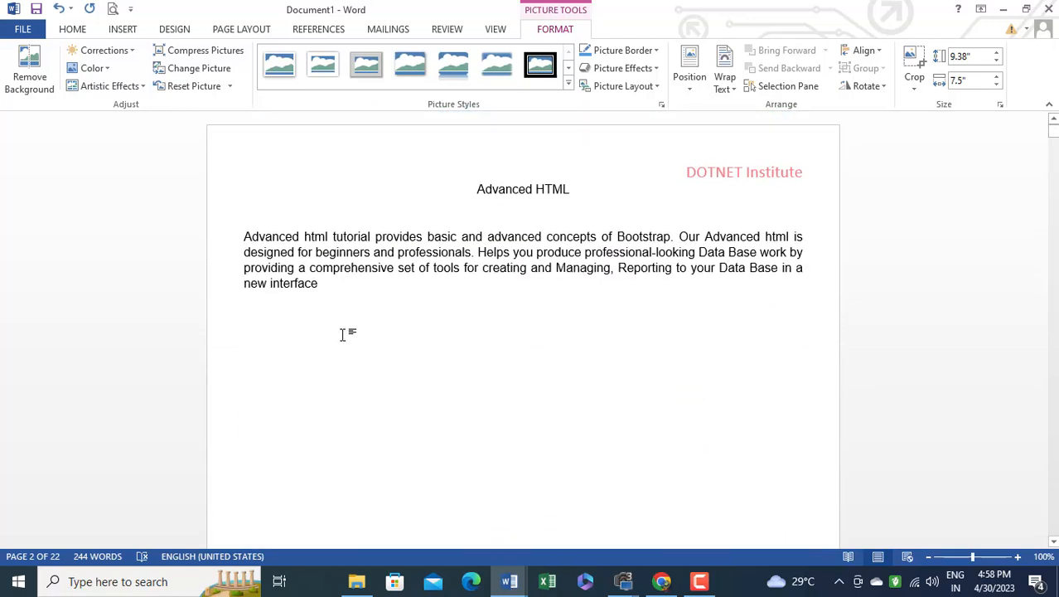
scroll(513, 329, down, 15)
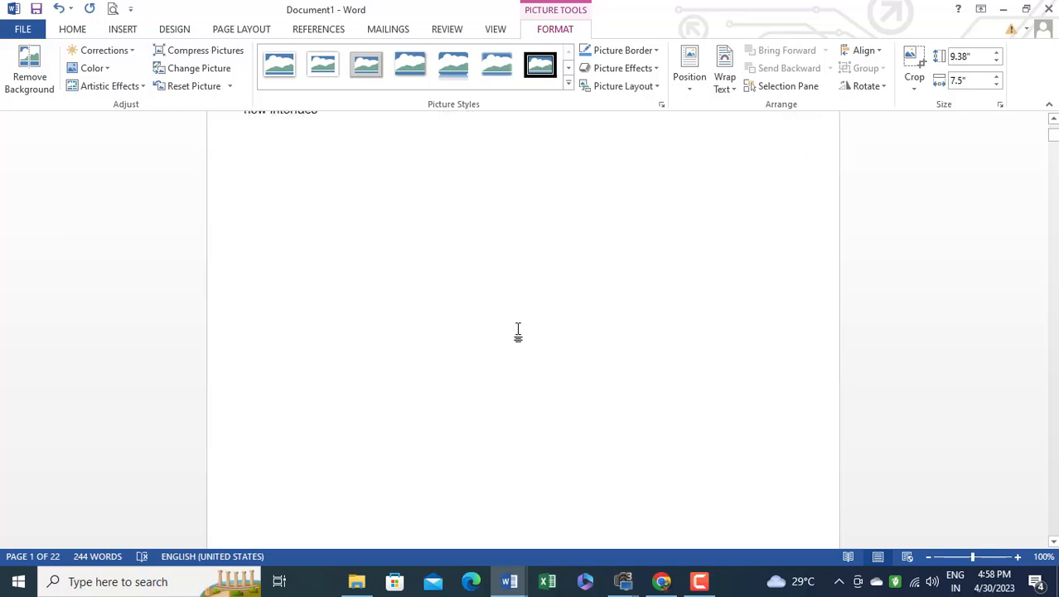
scroll(579, 326, down, 4)
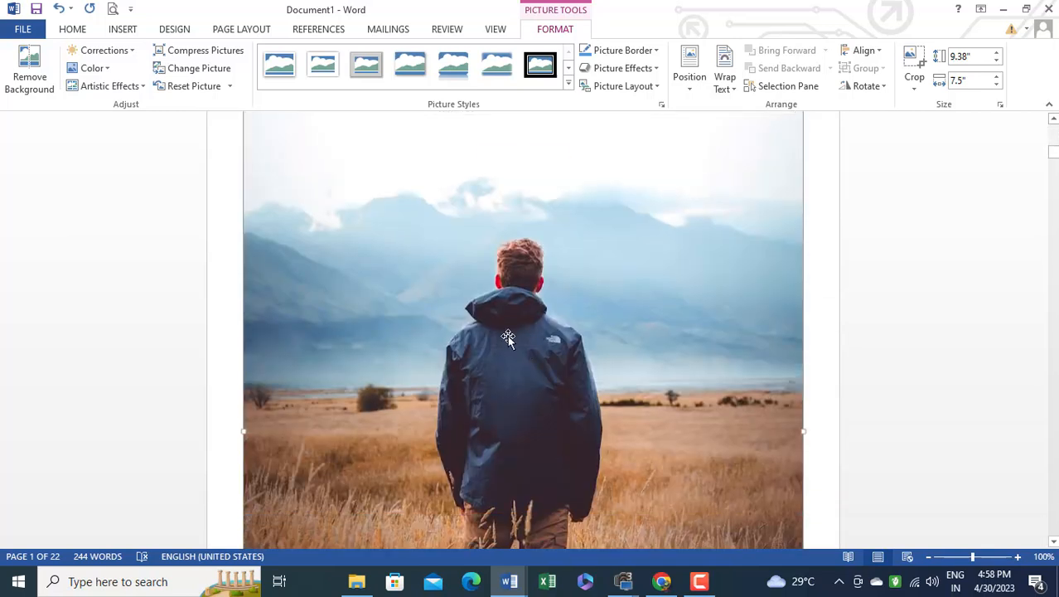
scroll(508, 332, up, 4)
mouse_move(502, 370)
mouse_down()
mouse_move(490, 302)
mouse_move(501, 366)
mouse_move(504, 298)
mouse_move(497, 368)
mouse_up()
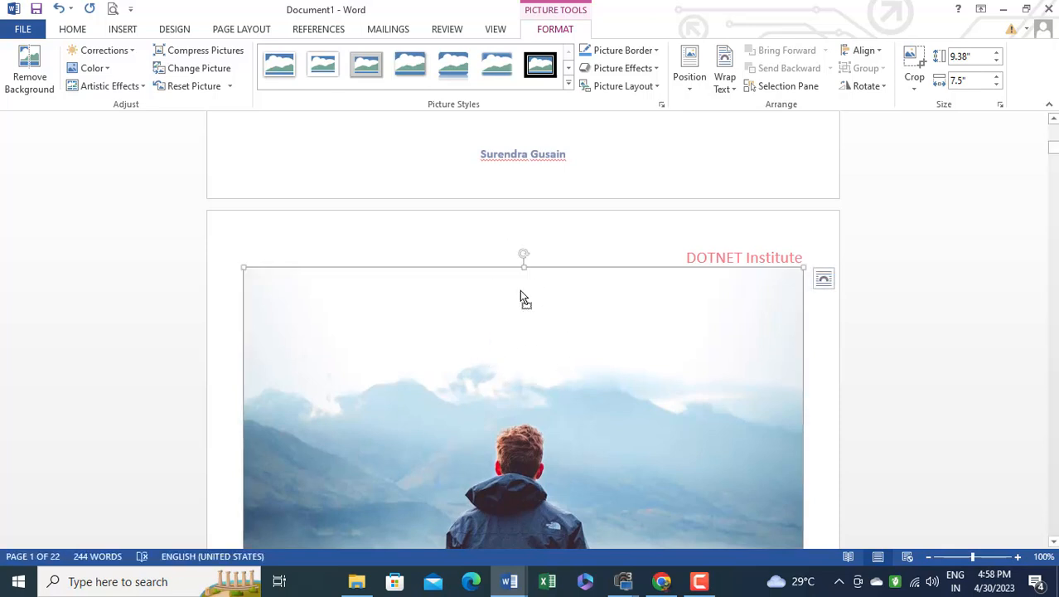
drag(520, 296, 520, 323)
Shrink the picture proportionally to about 2.23" high by 1.78" wide so it fits below the introductory paragraph
drag(281, 319, 374, 423)
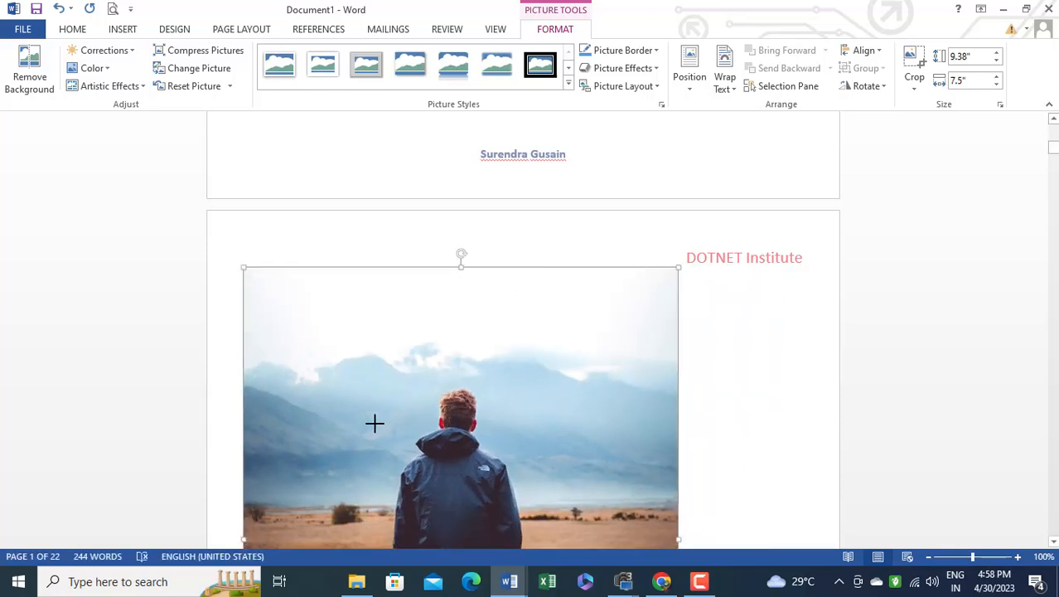
scroll(459, 370, down, 3)
drag(242, 114, 377, 315)
scroll(461, 338, up, 3)
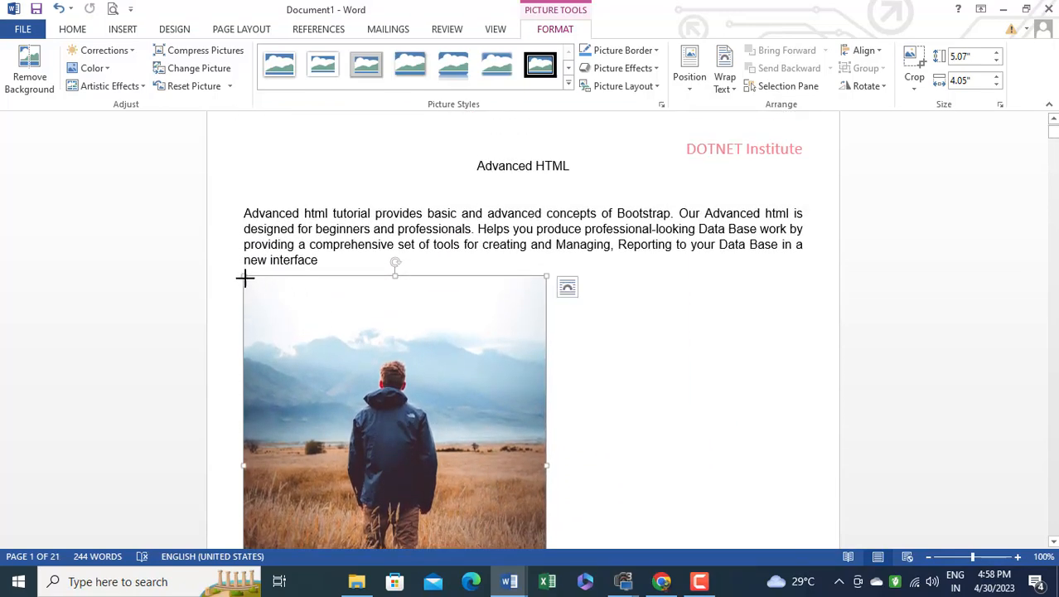
drag(244, 279, 339, 354)
scroll(257, 218, down, 2)
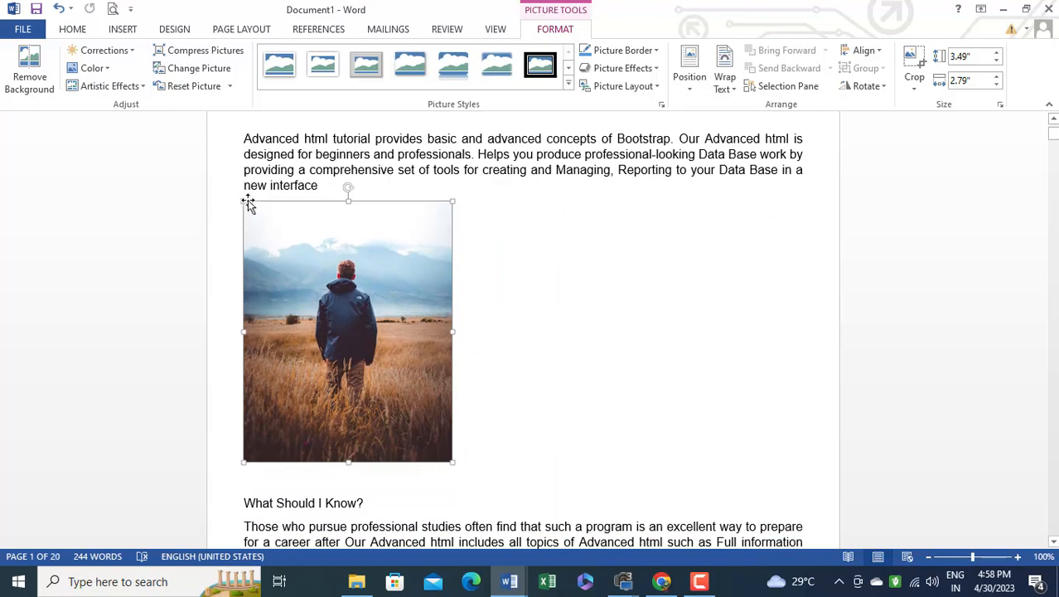
drag(244, 207, 316, 313)
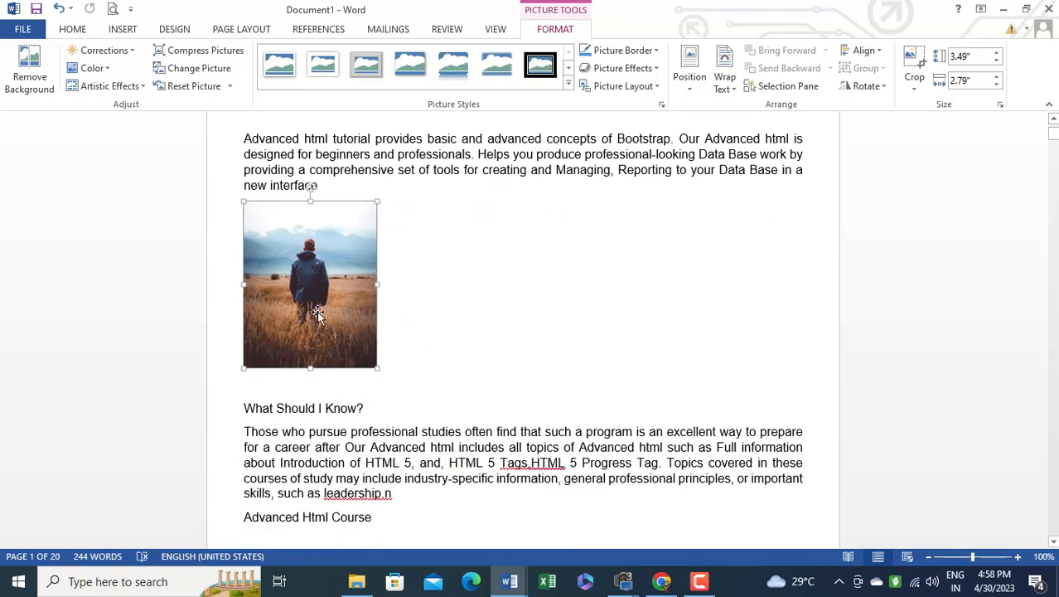
Set the picture's text wrapping to Tight and shift the picture slightly below the introductory paragraph
drag(341, 276, 720, 278)
mouse_move(340, 282)
mouse_down()
mouse_move(560, 296)
mouse_move(331, 283)
mouse_up()
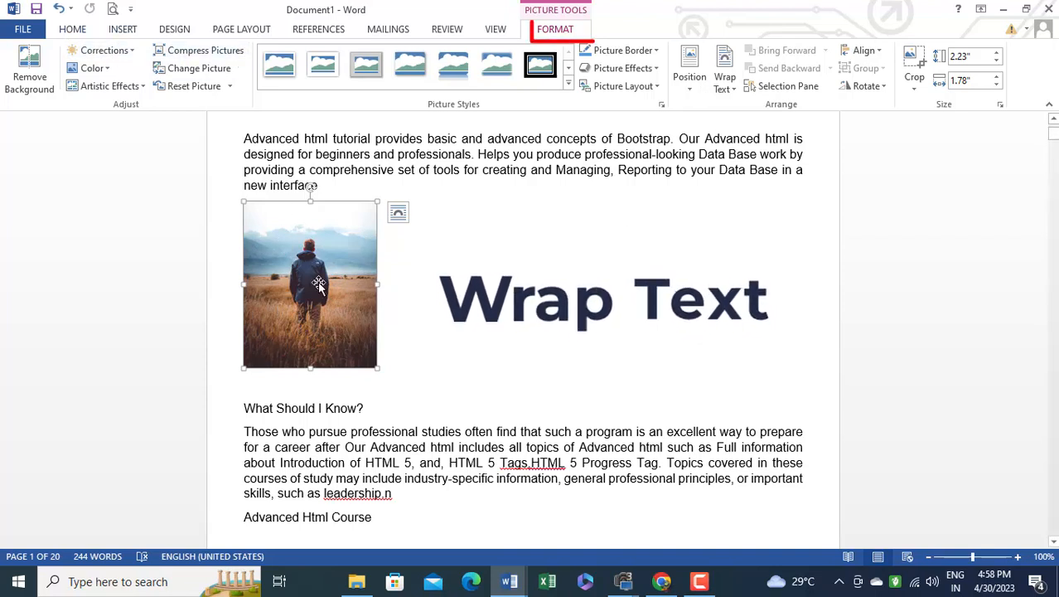
click(733, 96)
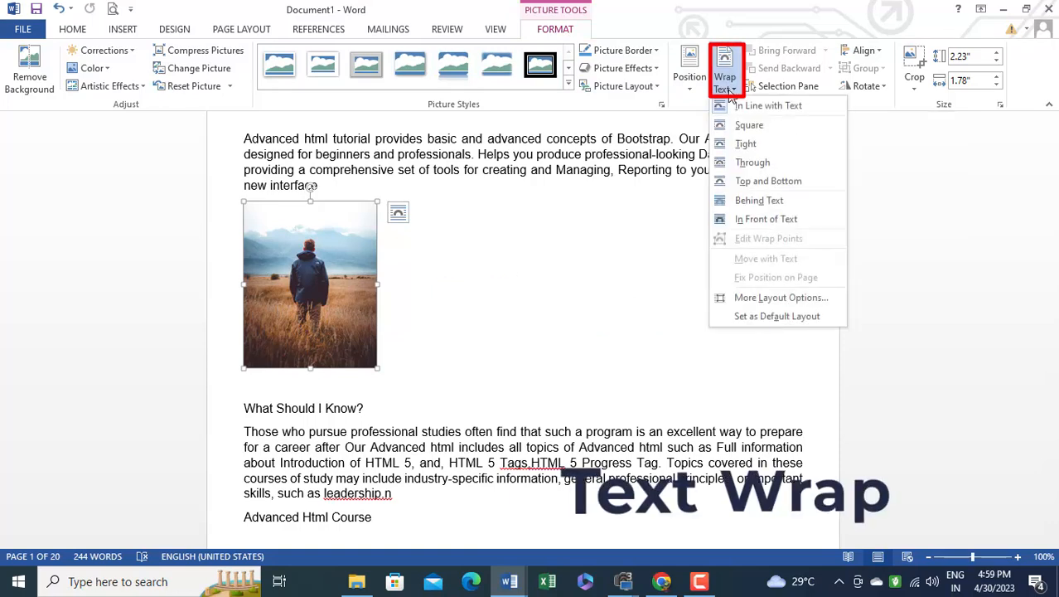
click(745, 144)
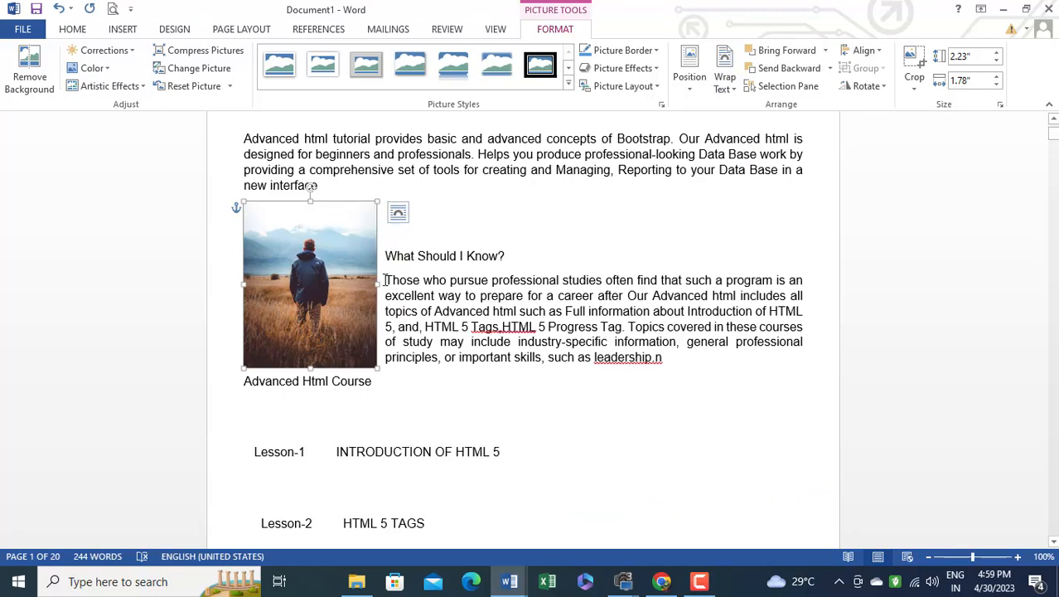
drag(317, 271, 291, 291)
Insert blank lines before the What Should I Know? heading to push the heading and its paragraph below the picture
click(549, 300)
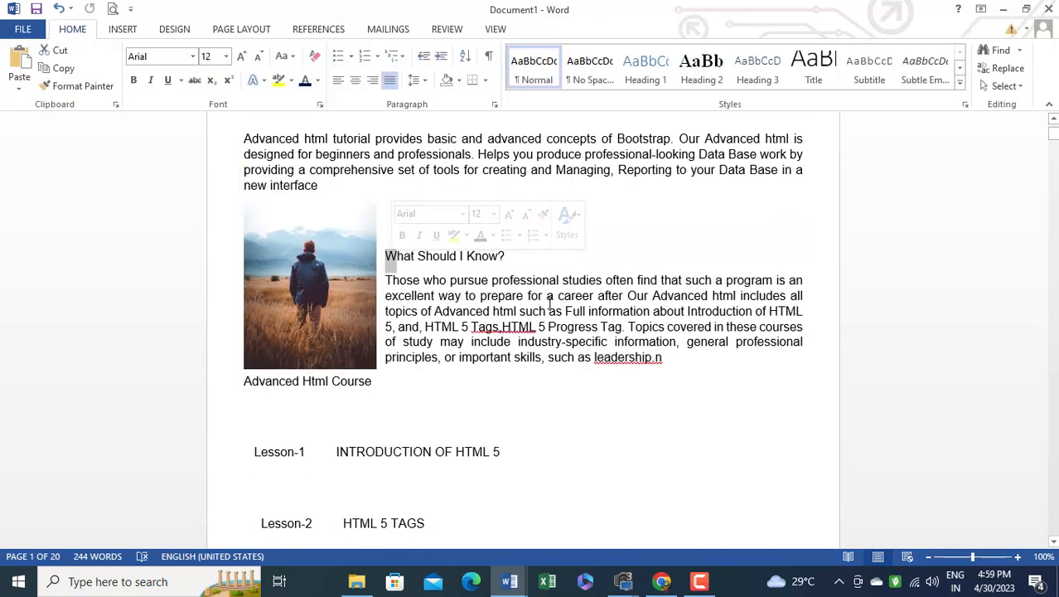
key(Return)
key(Return)
key(Return)
key(Return)
key(Return)
key(Return)
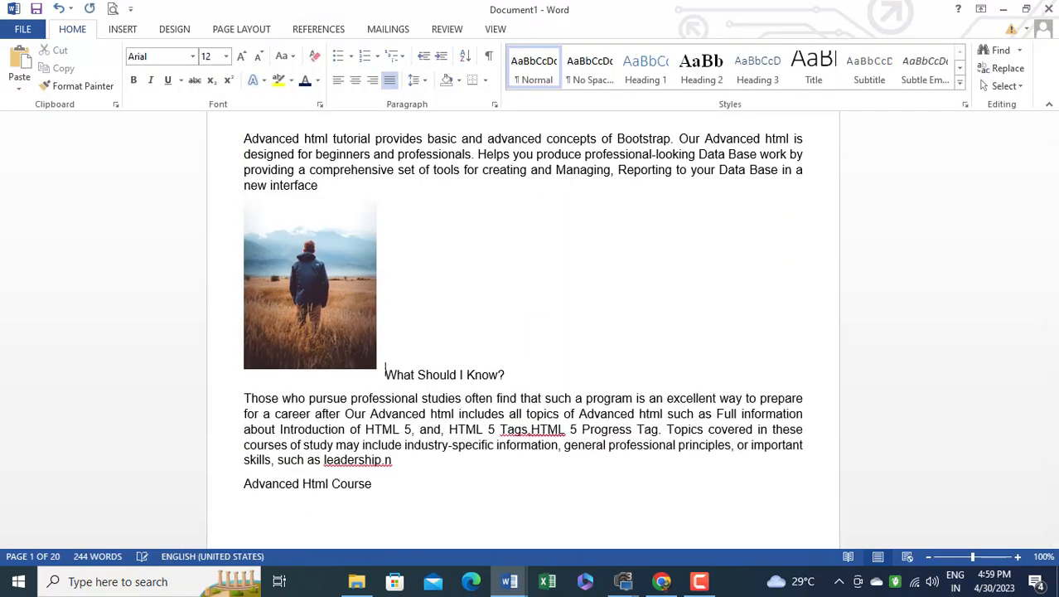
Move the picture to the horizontal centre of the page, between the introductory paragraph and the What Should I Know? heading
click(324, 267)
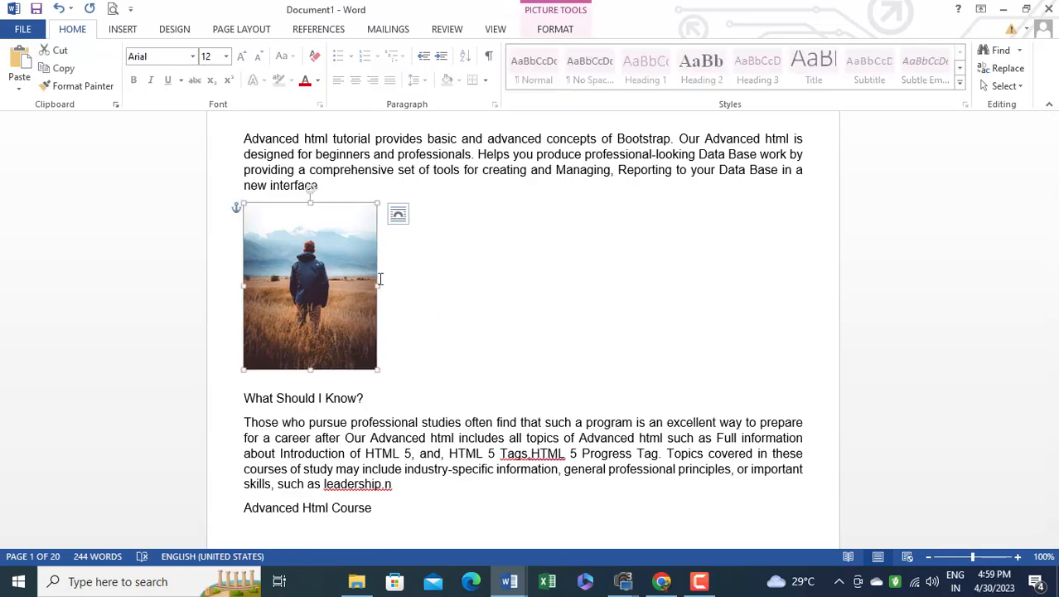
drag(336, 287, 549, 292)
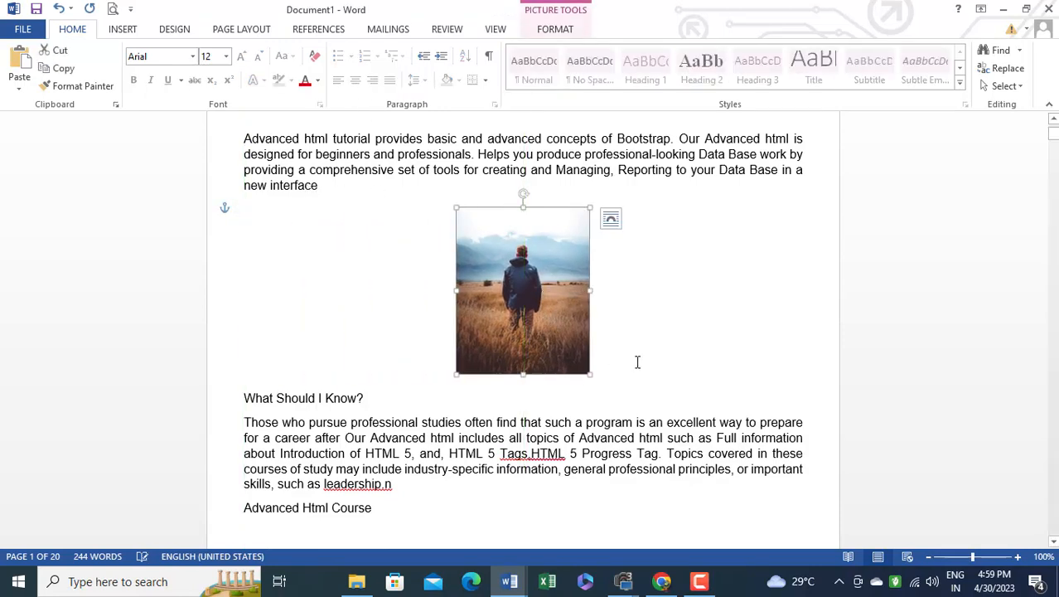
click(646, 359)
Stretch the picture wider on both sides, reduce it slightly from its lower corner, and extend its lower edge to just above the heading
click(551, 308)
drag(588, 290, 654, 291)
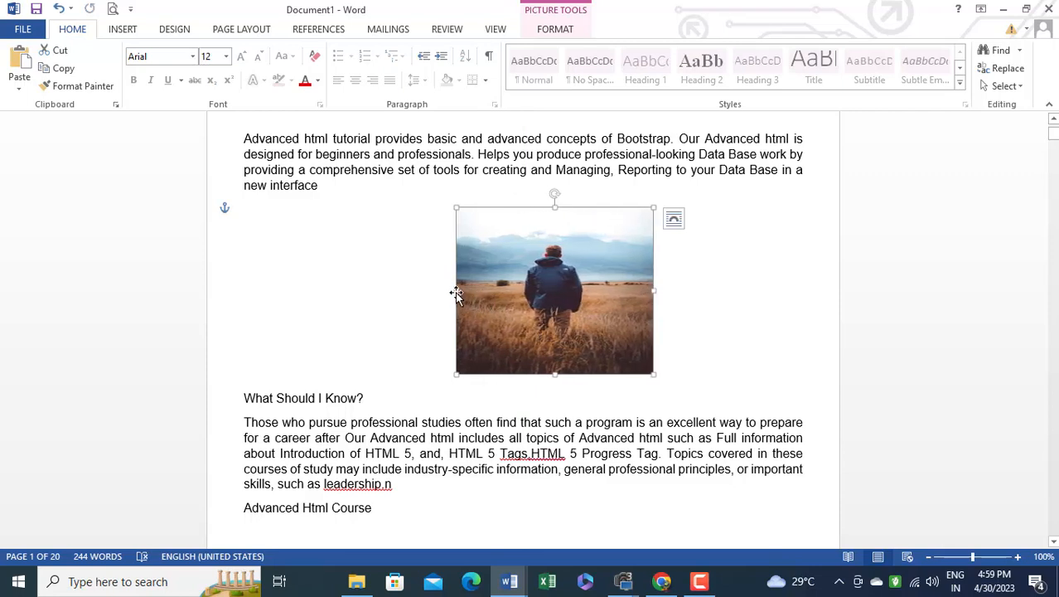
drag(456, 292, 396, 291)
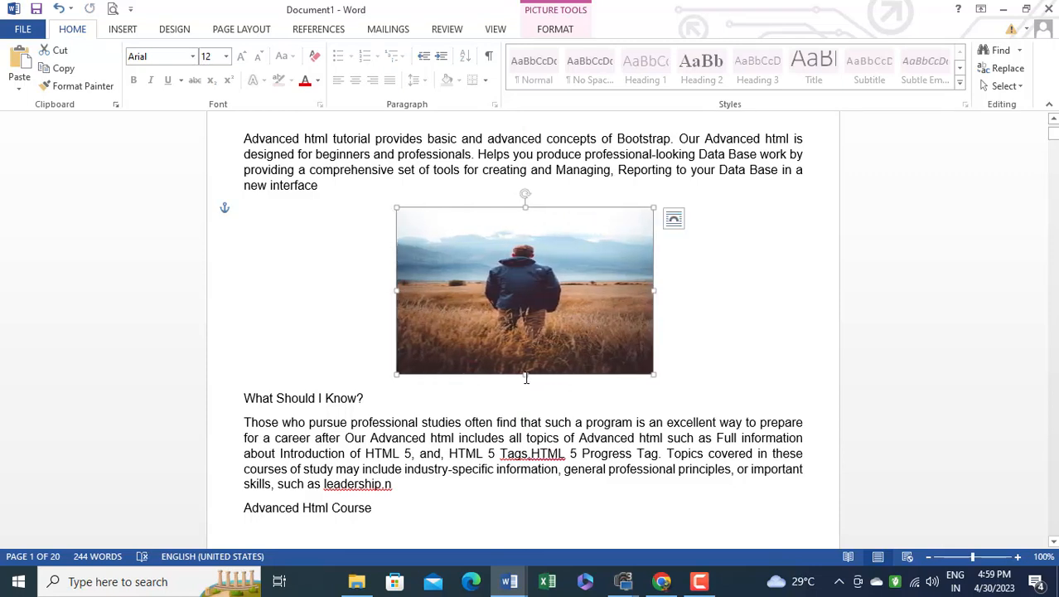
drag(654, 373, 626, 357)
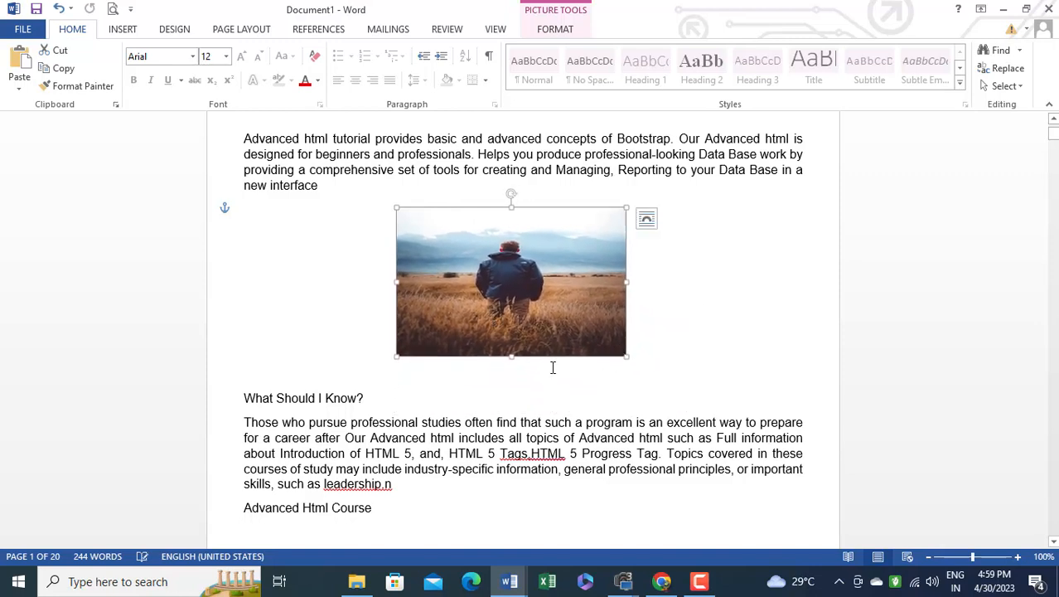
drag(511, 359, 511, 373)
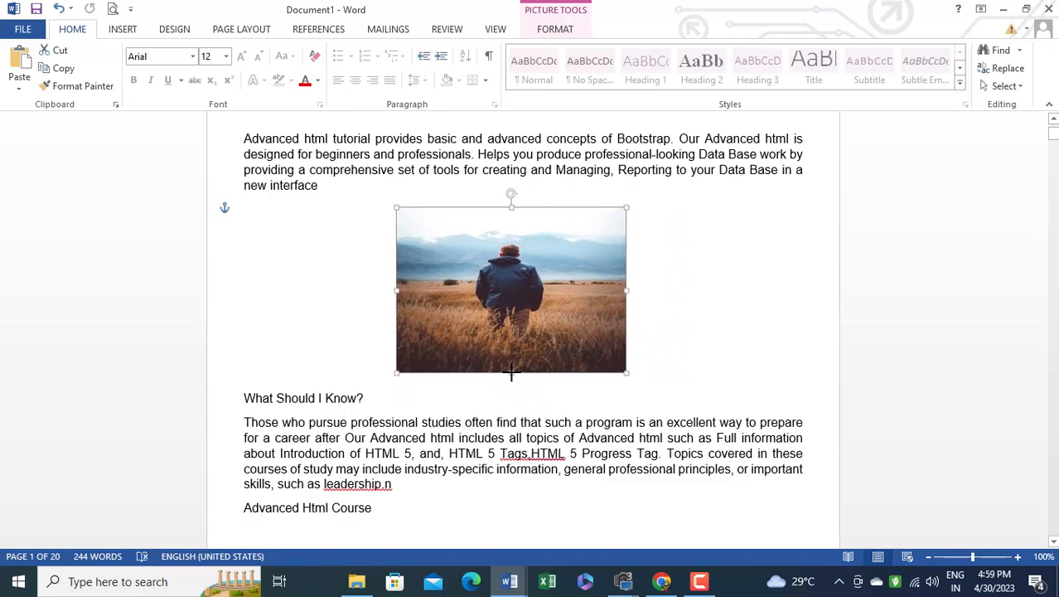
click(657, 329)
click(551, 298)
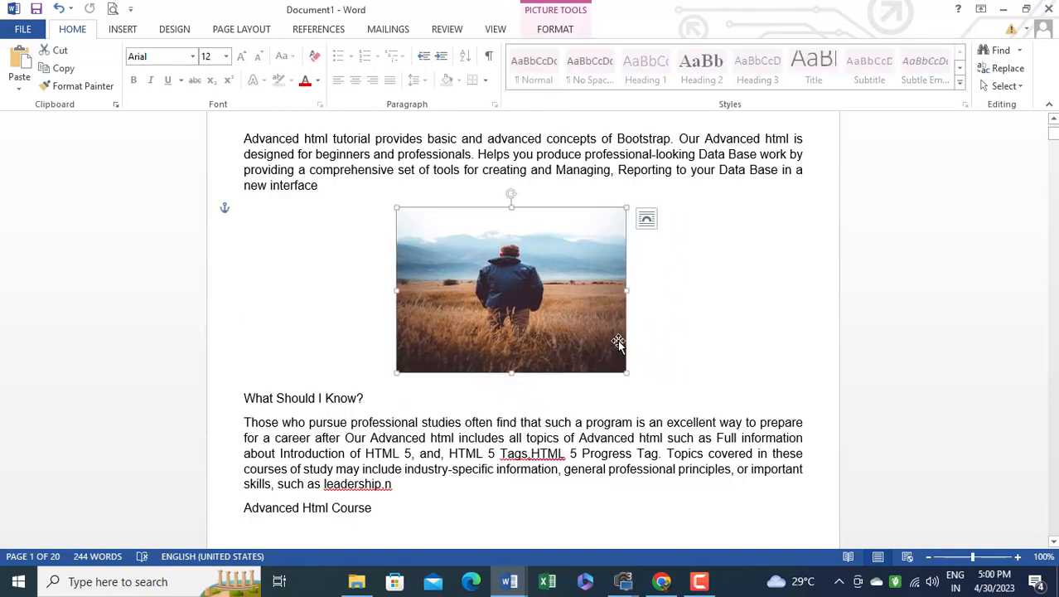